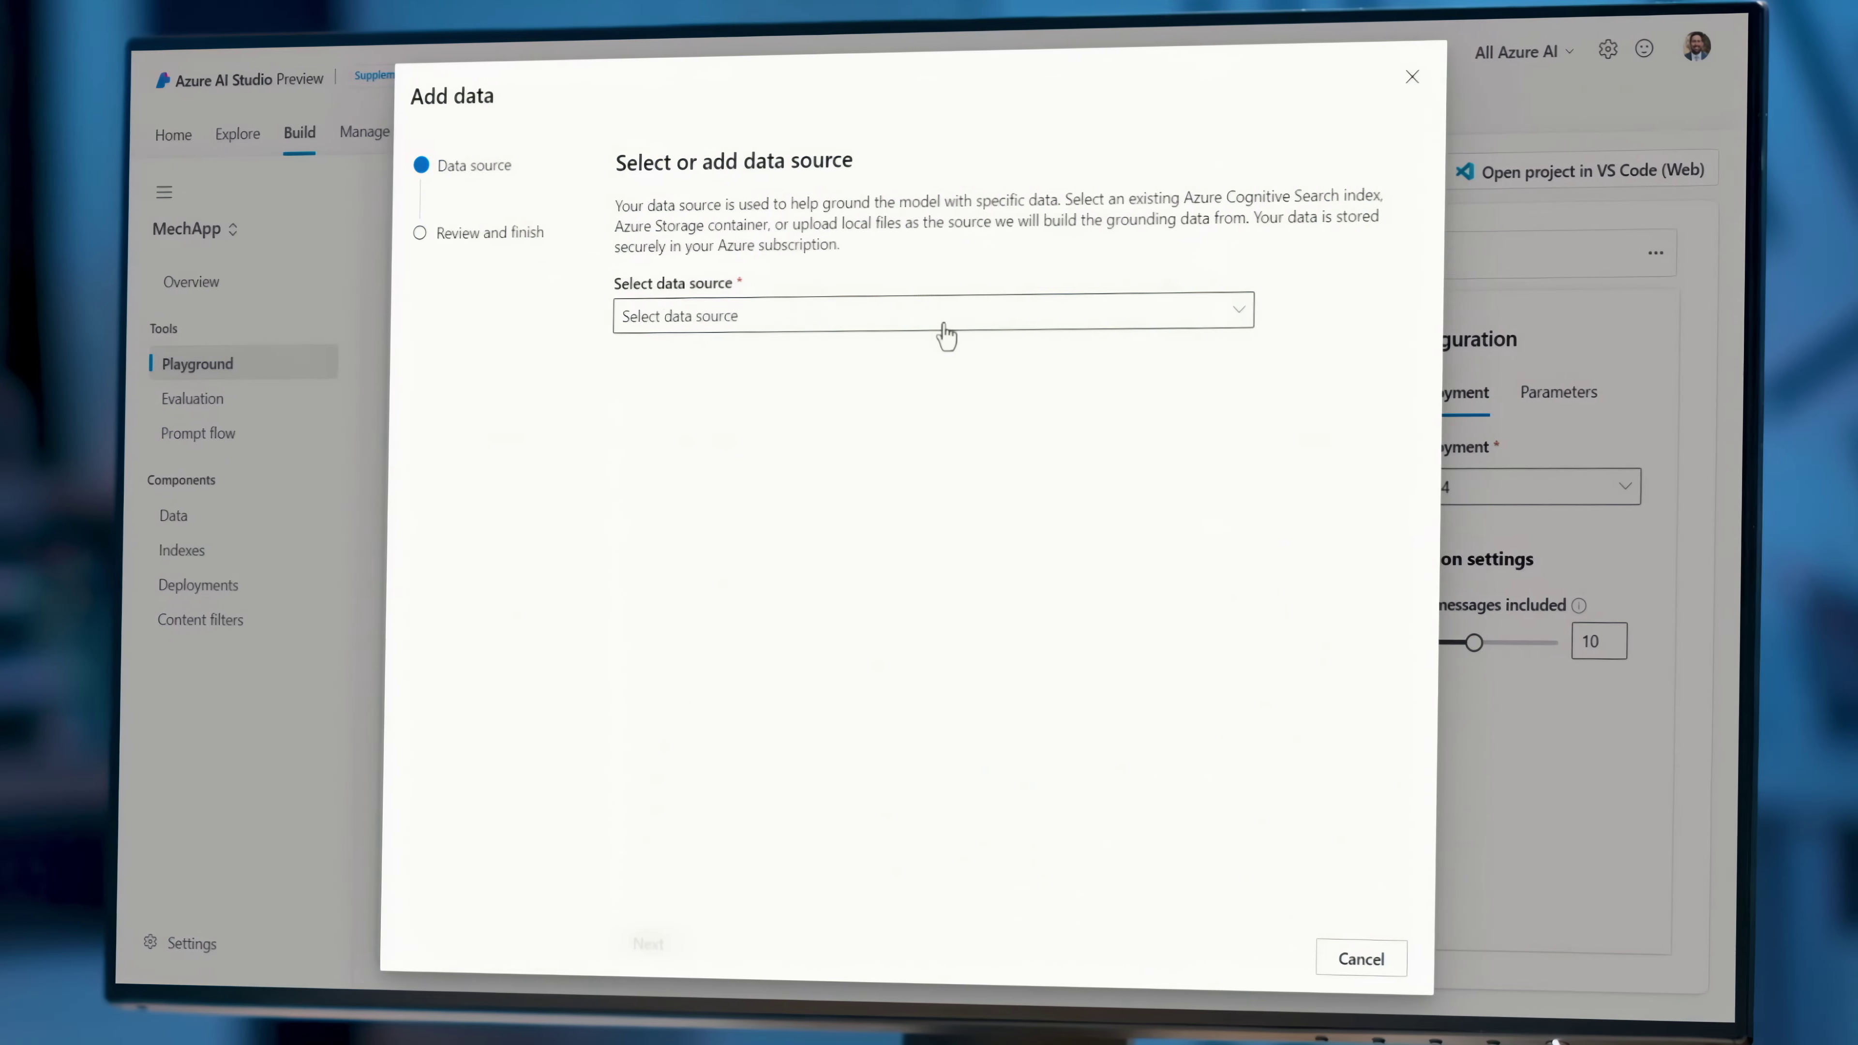
List the grounding data sources in the Add data dialog: Azure Blob Storage, Azure AI Search and Microsoft Fabric.
click(942, 332)
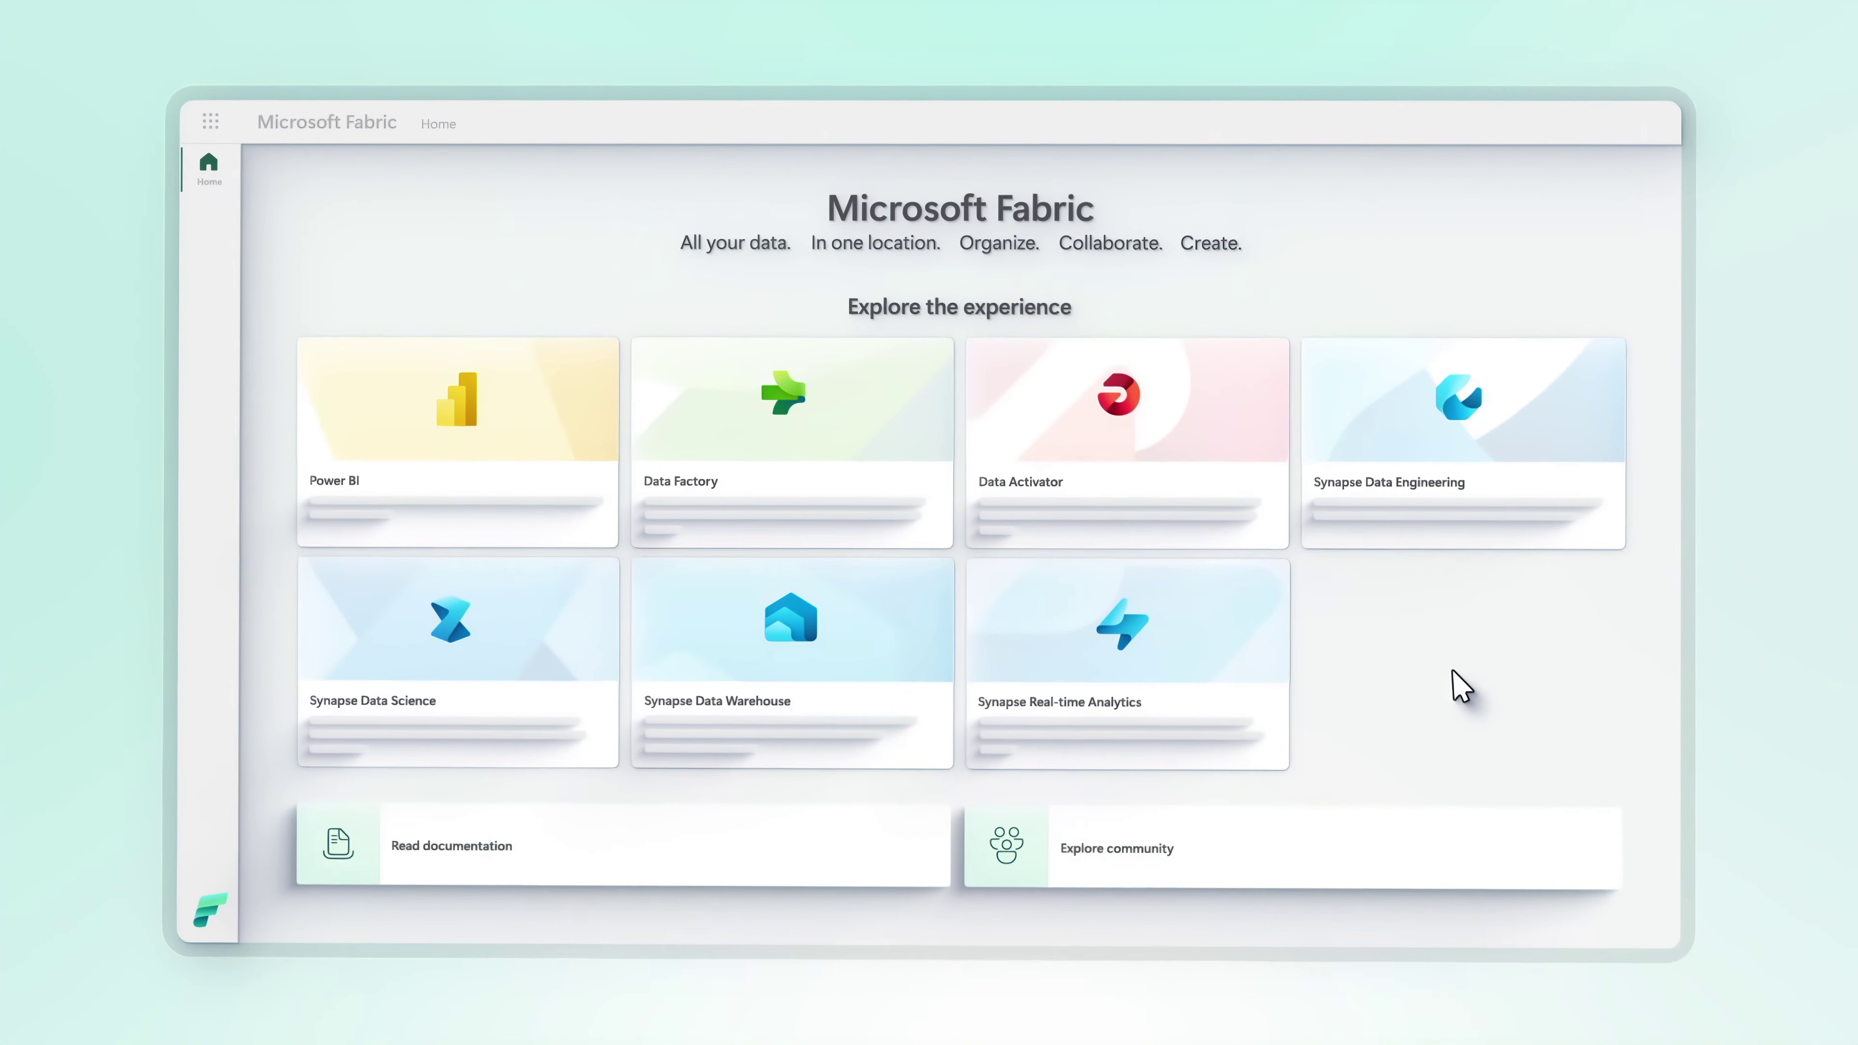
Open the Data Factory experience from the Microsoft Fabric home page.
click(468, 454)
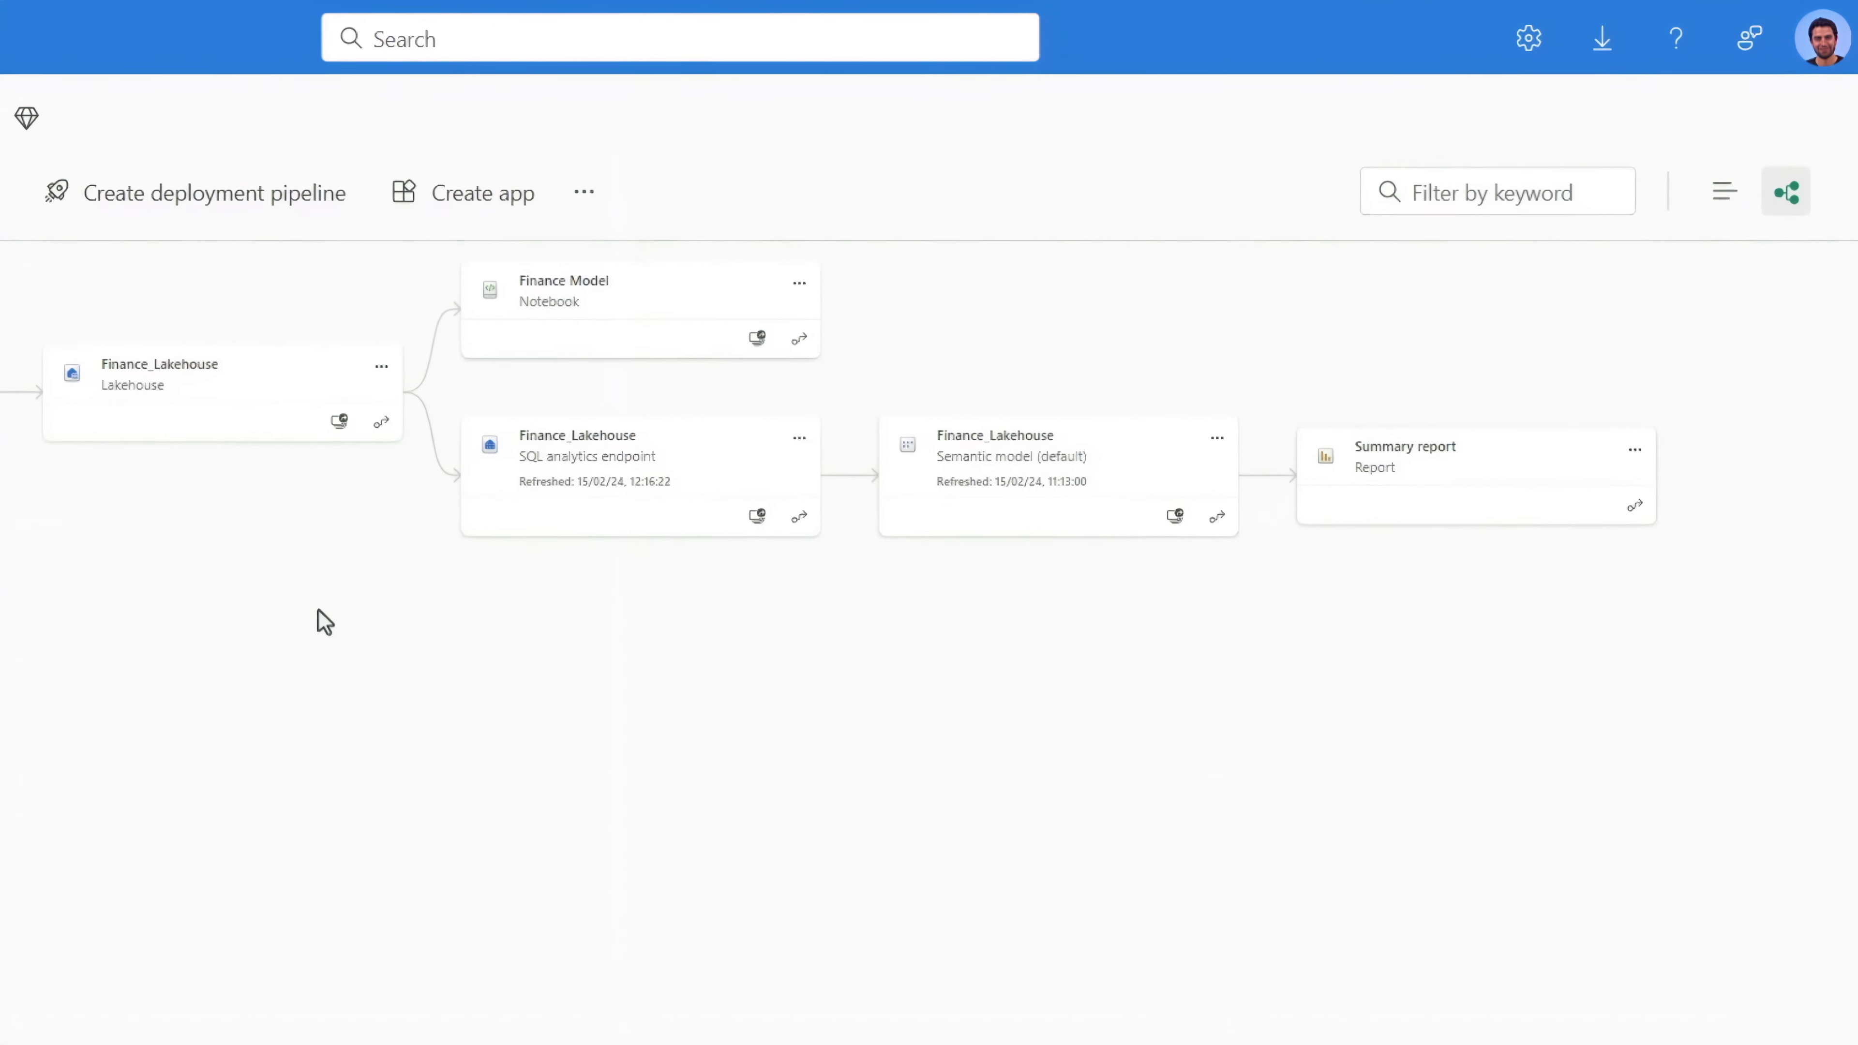
Open Finance_Lakehouse from the lineage view and preview its FinanceSummary table.
click(330, 381)
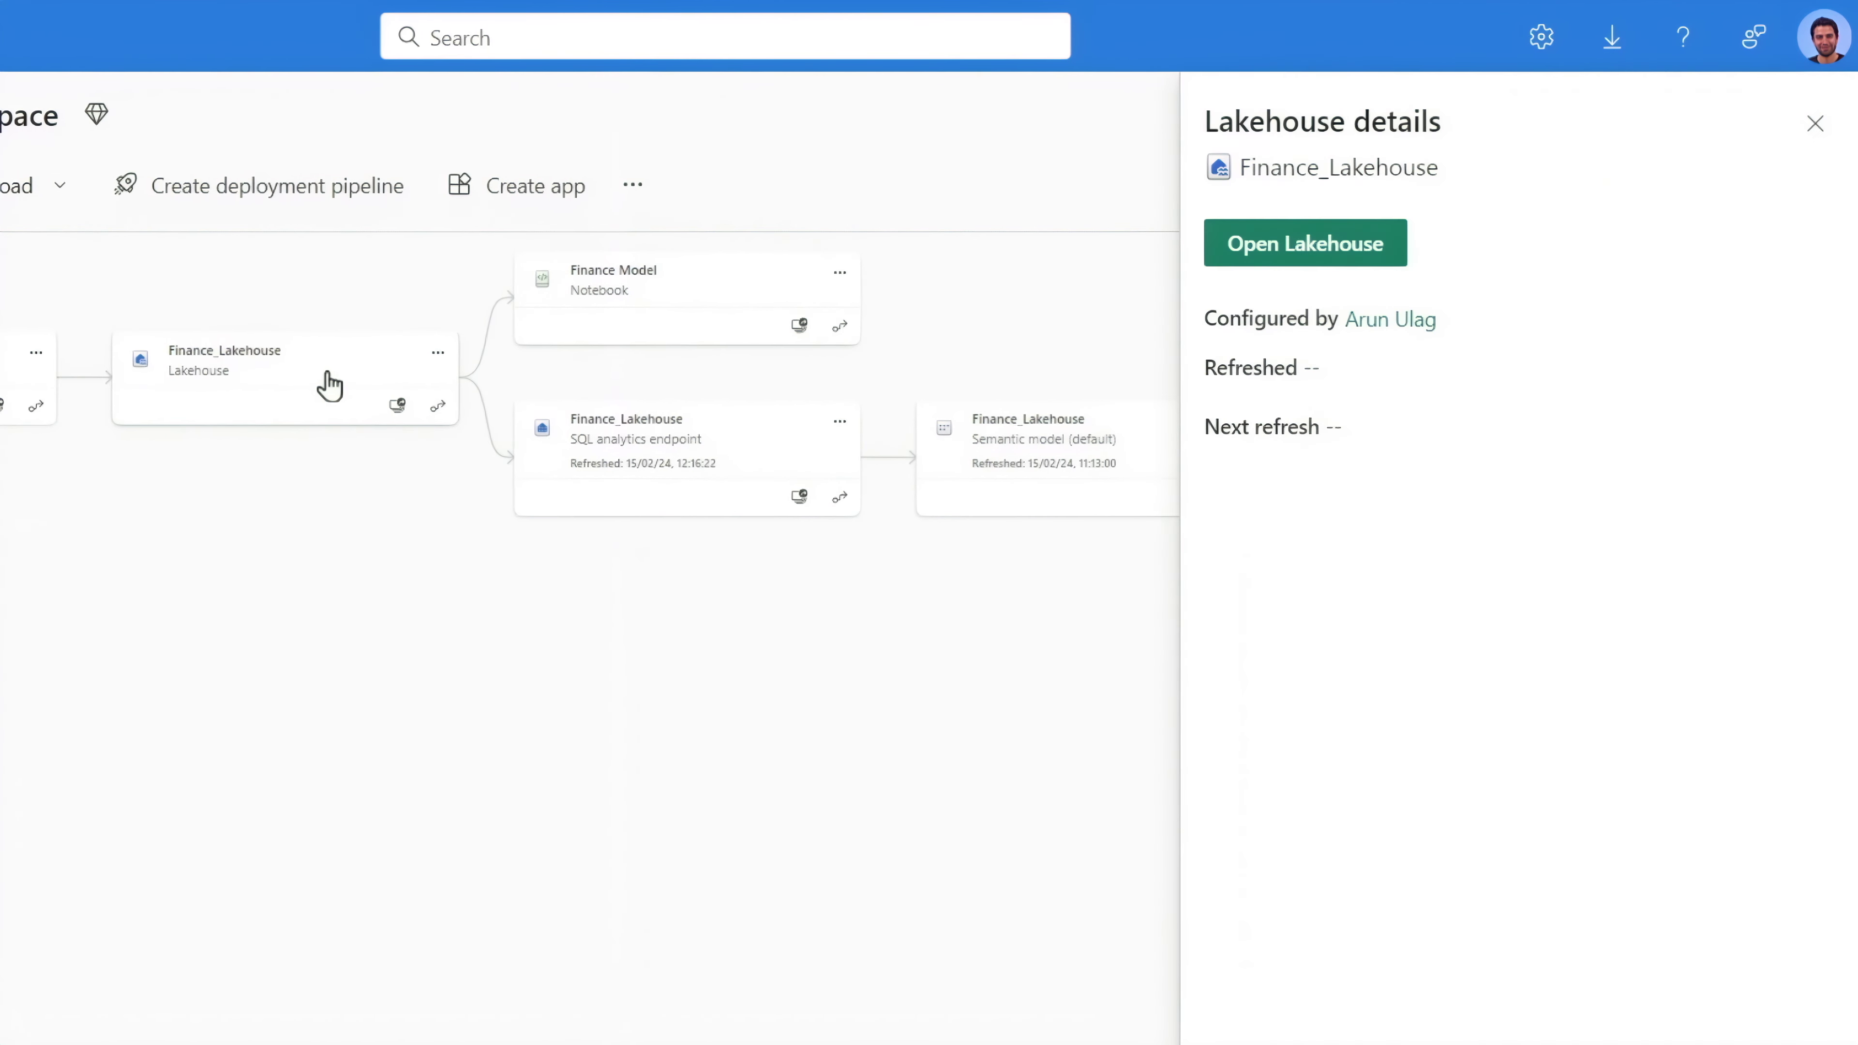
click(1265, 280)
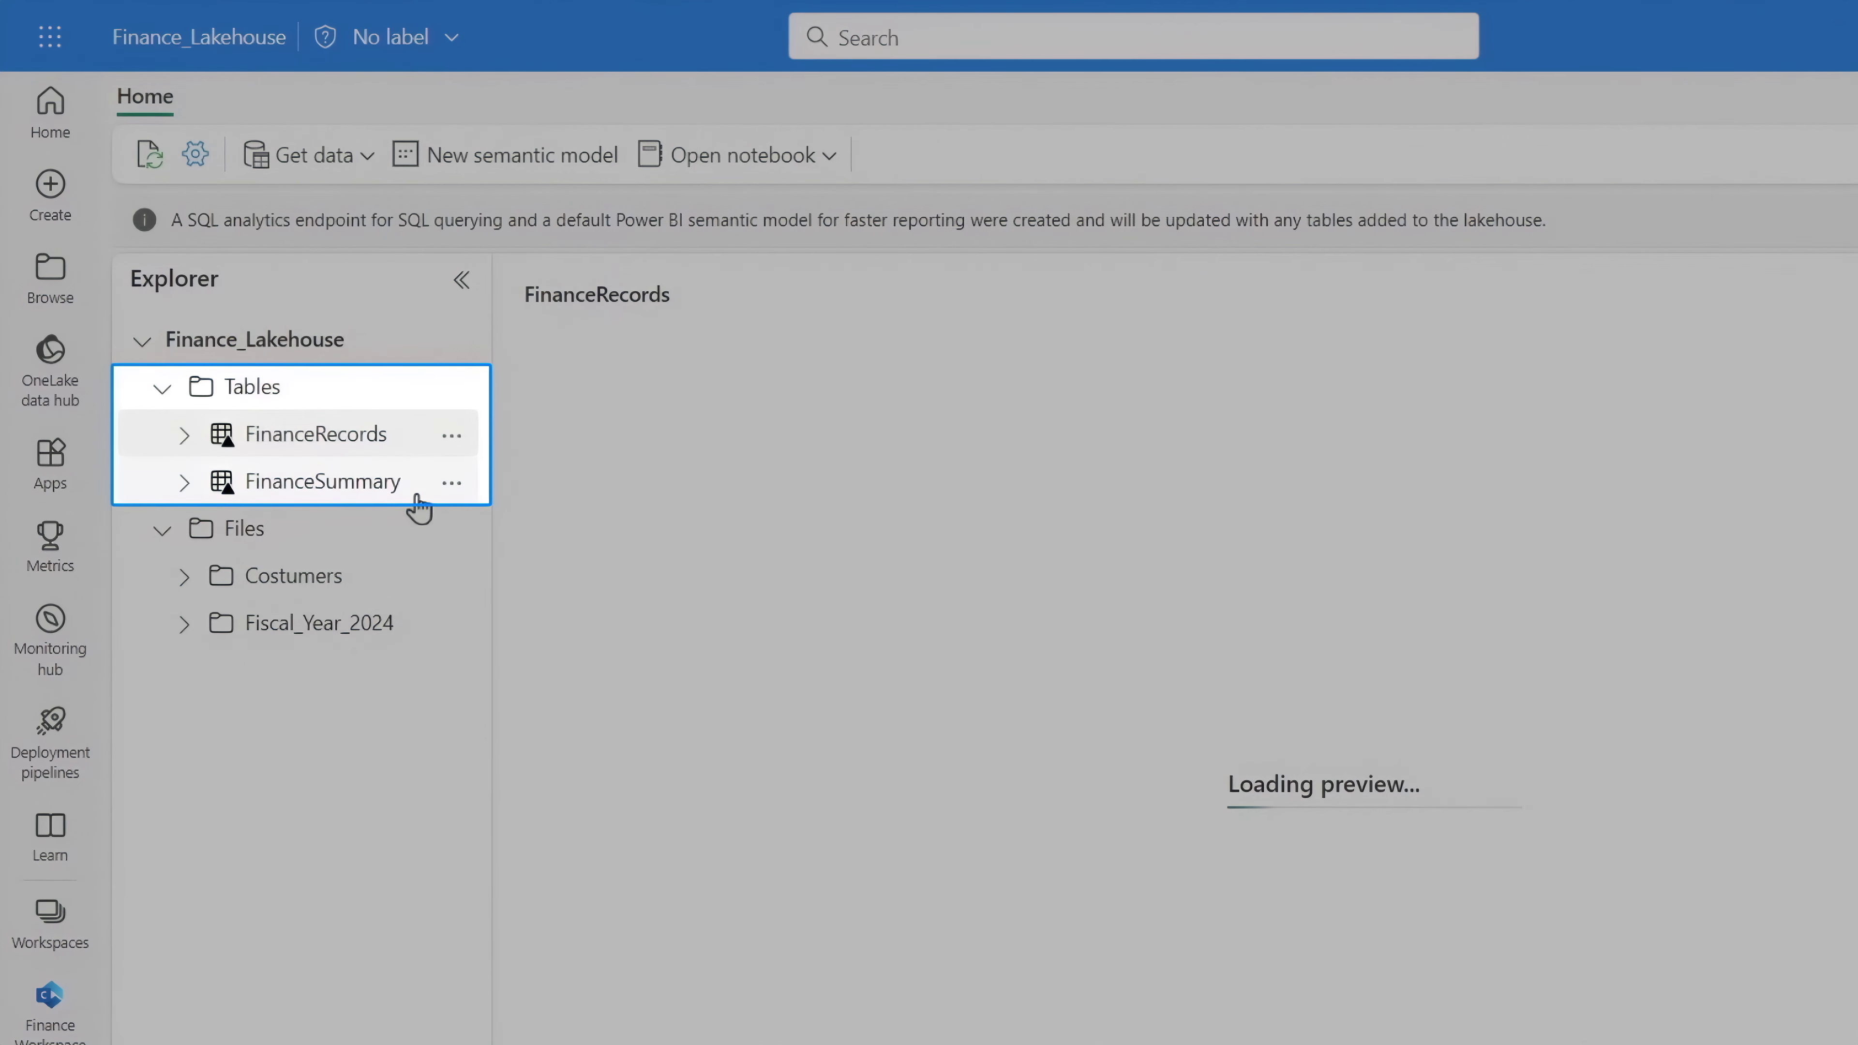
click(418, 493)
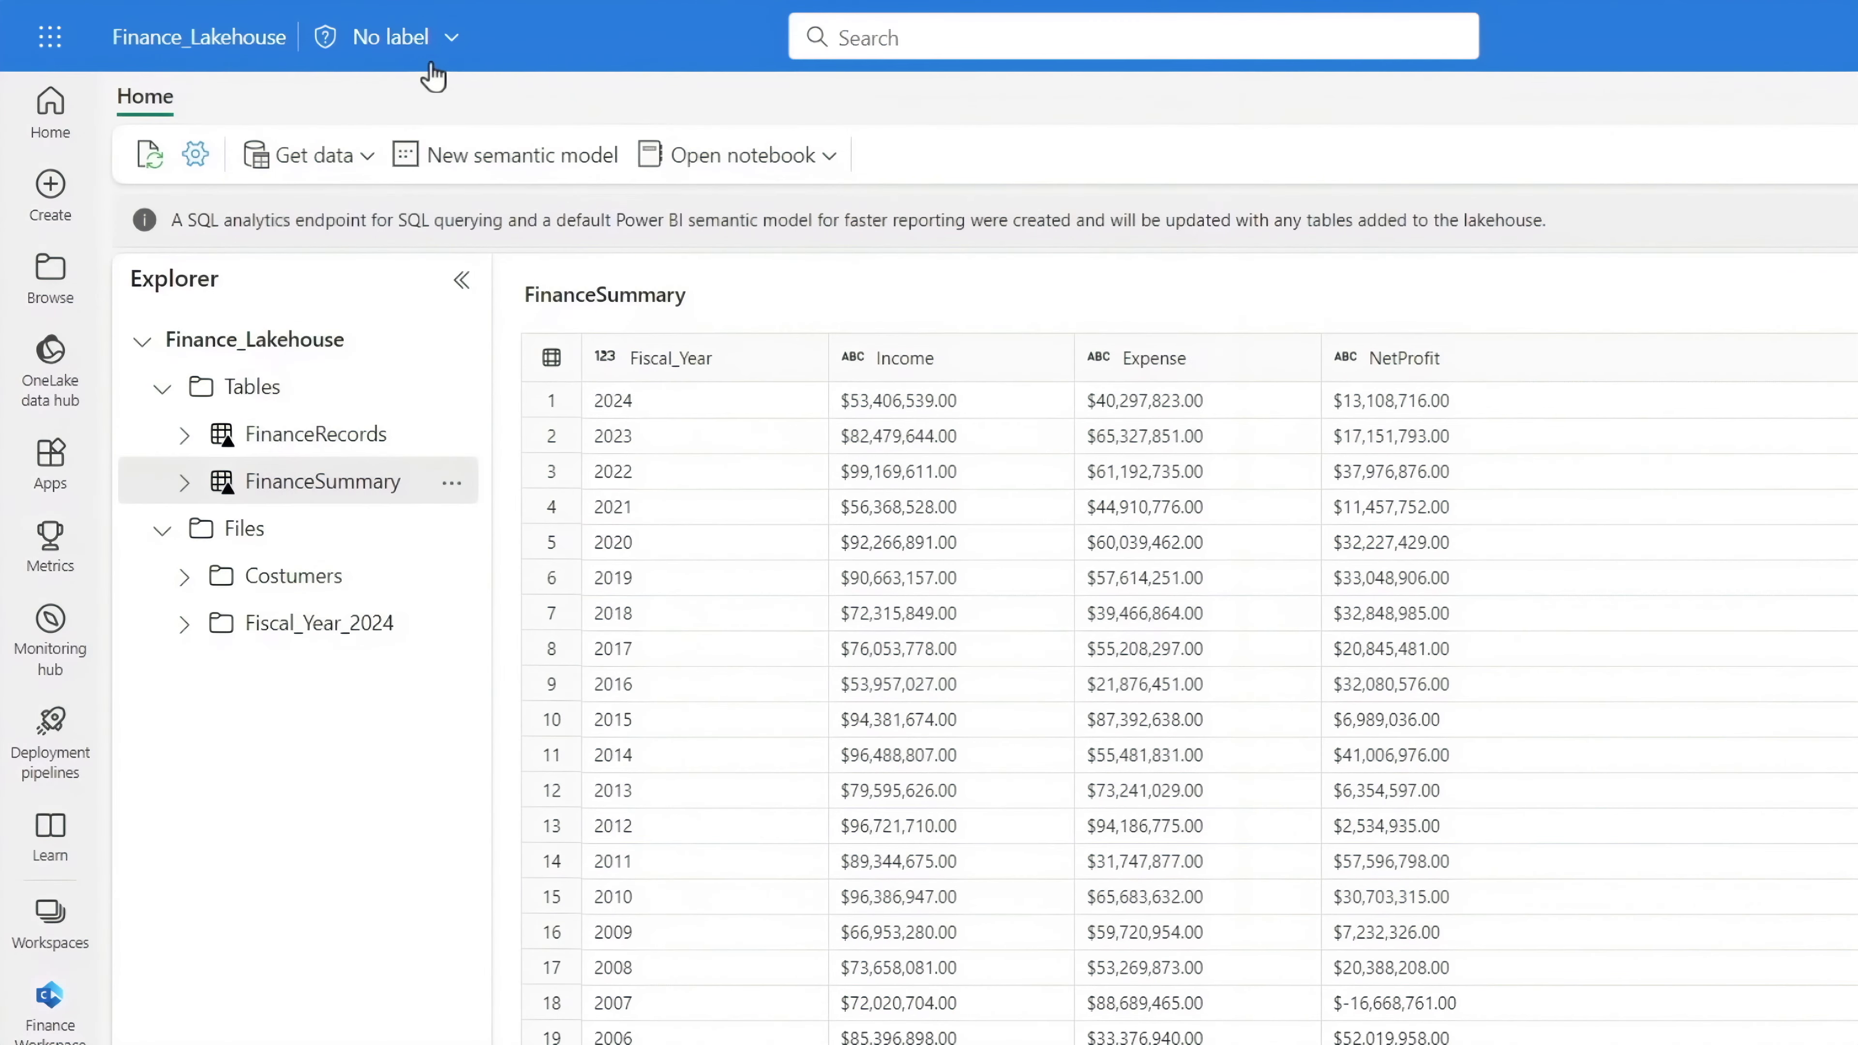
Apply the Highly Confidential\Internal only sensitivity label to Finance_Lakehouse.
click(444, 63)
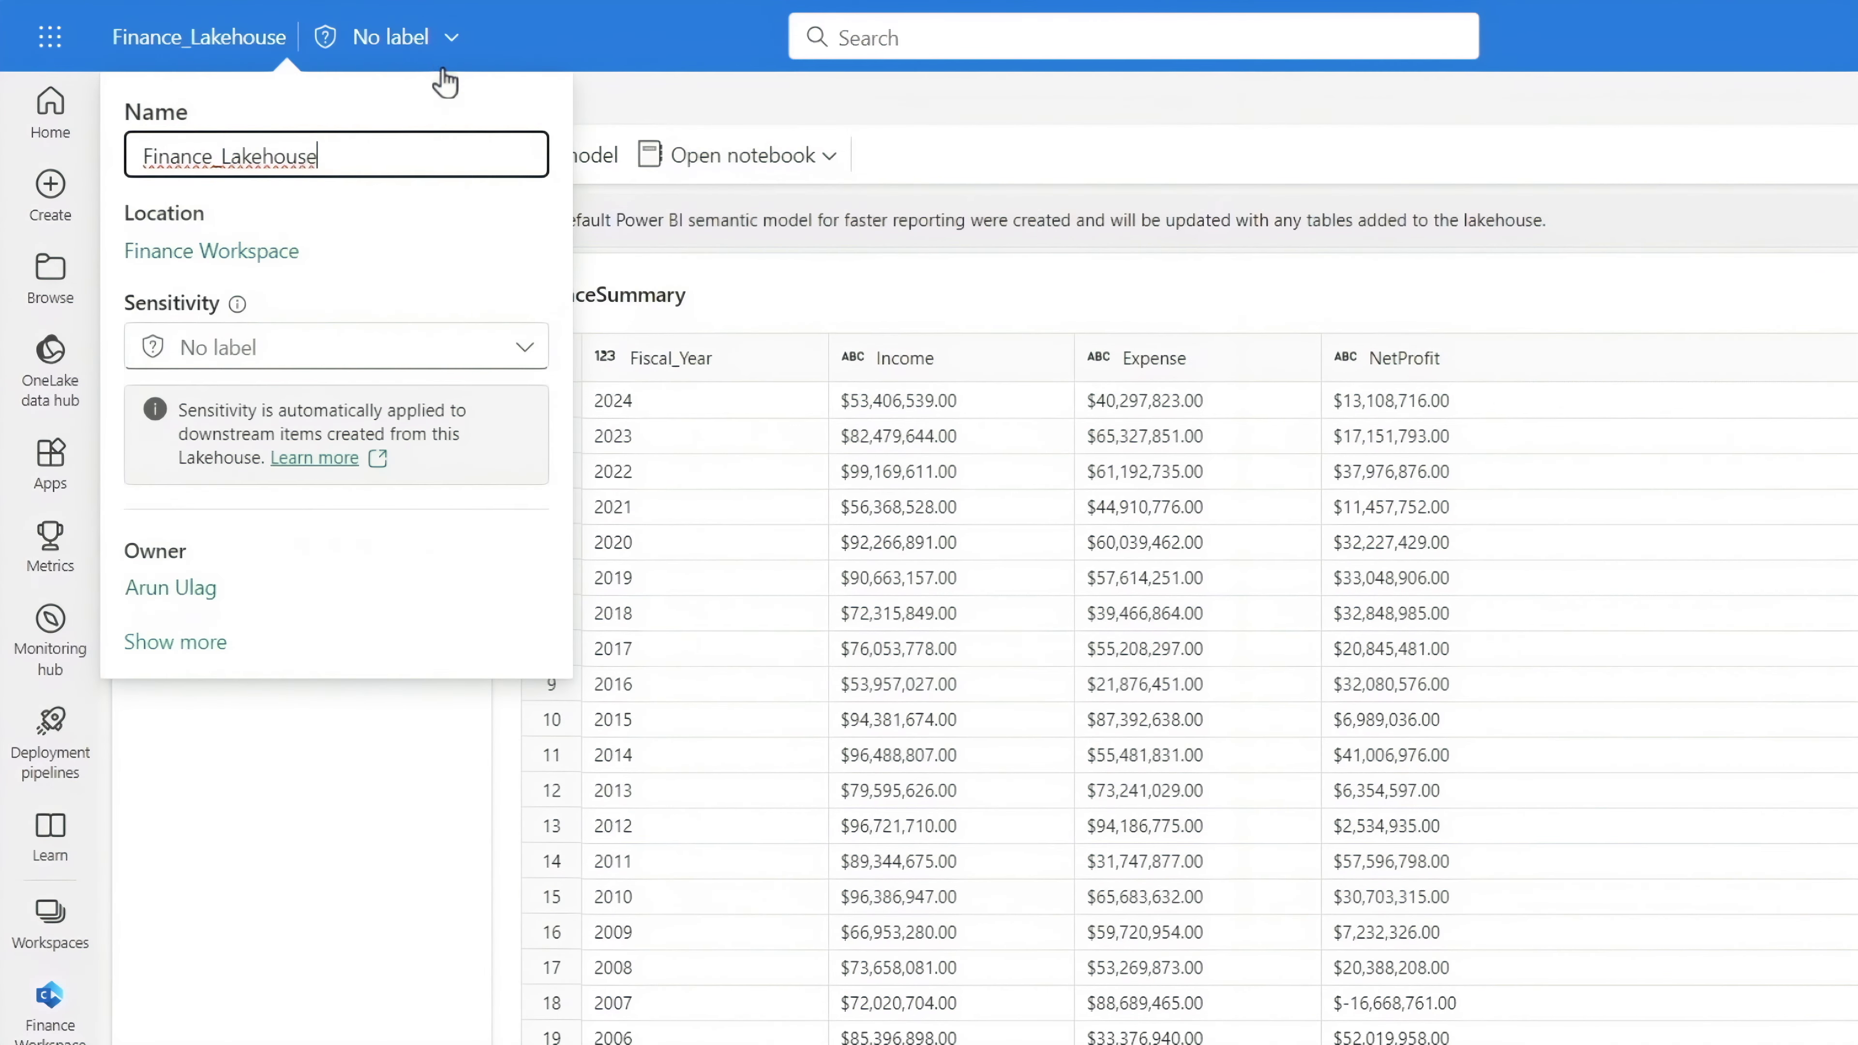
click(459, 362)
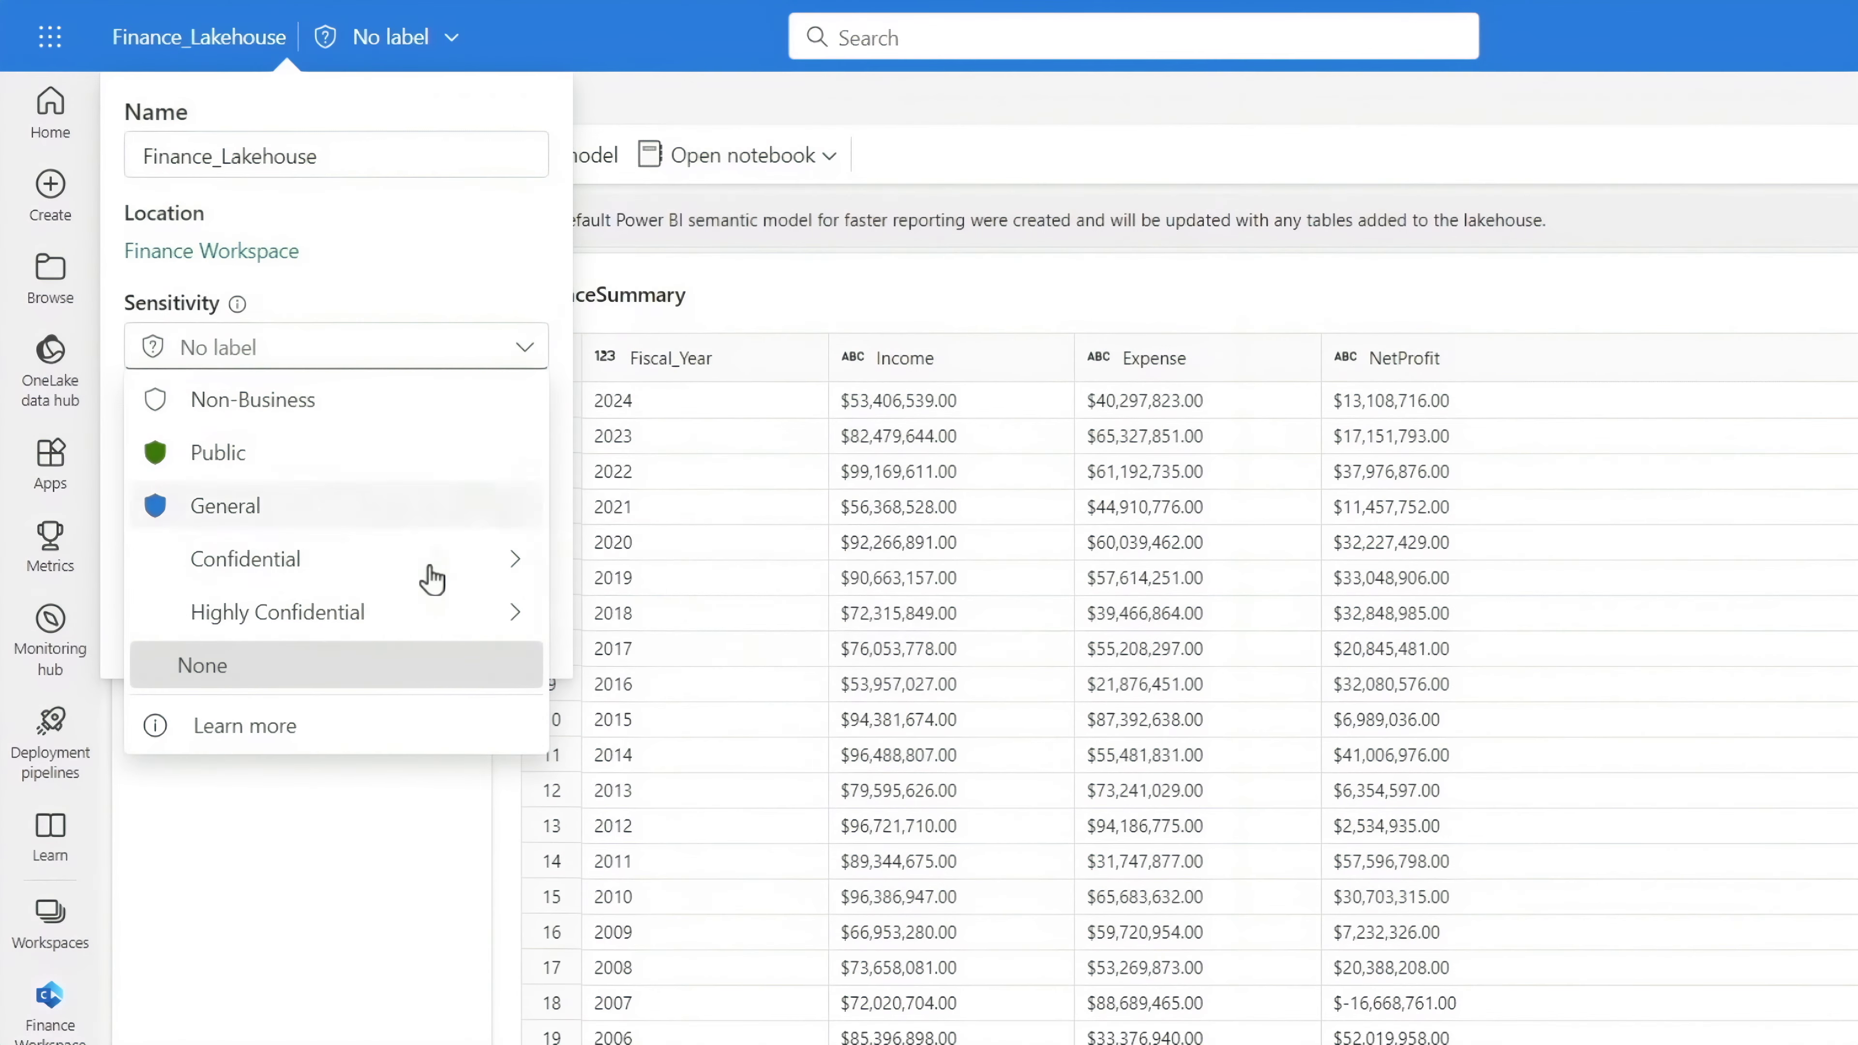
mouse_move(431, 628)
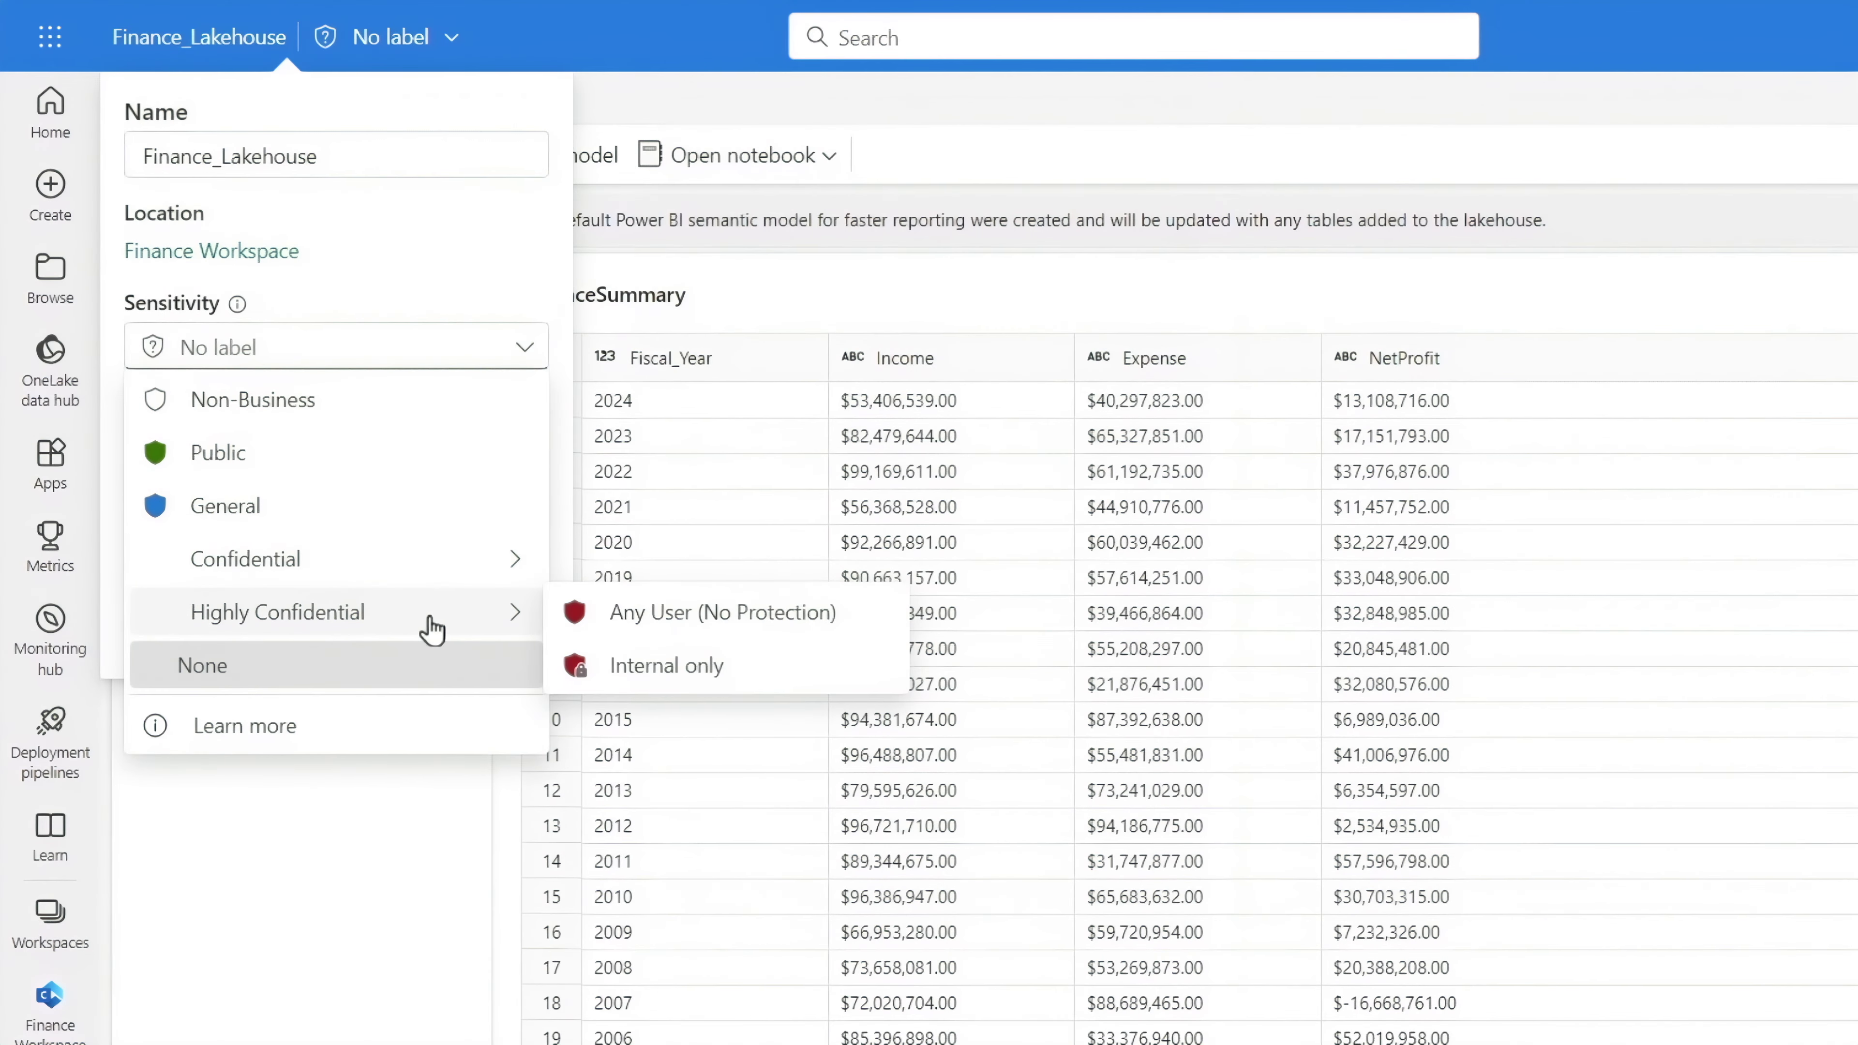
click(623, 670)
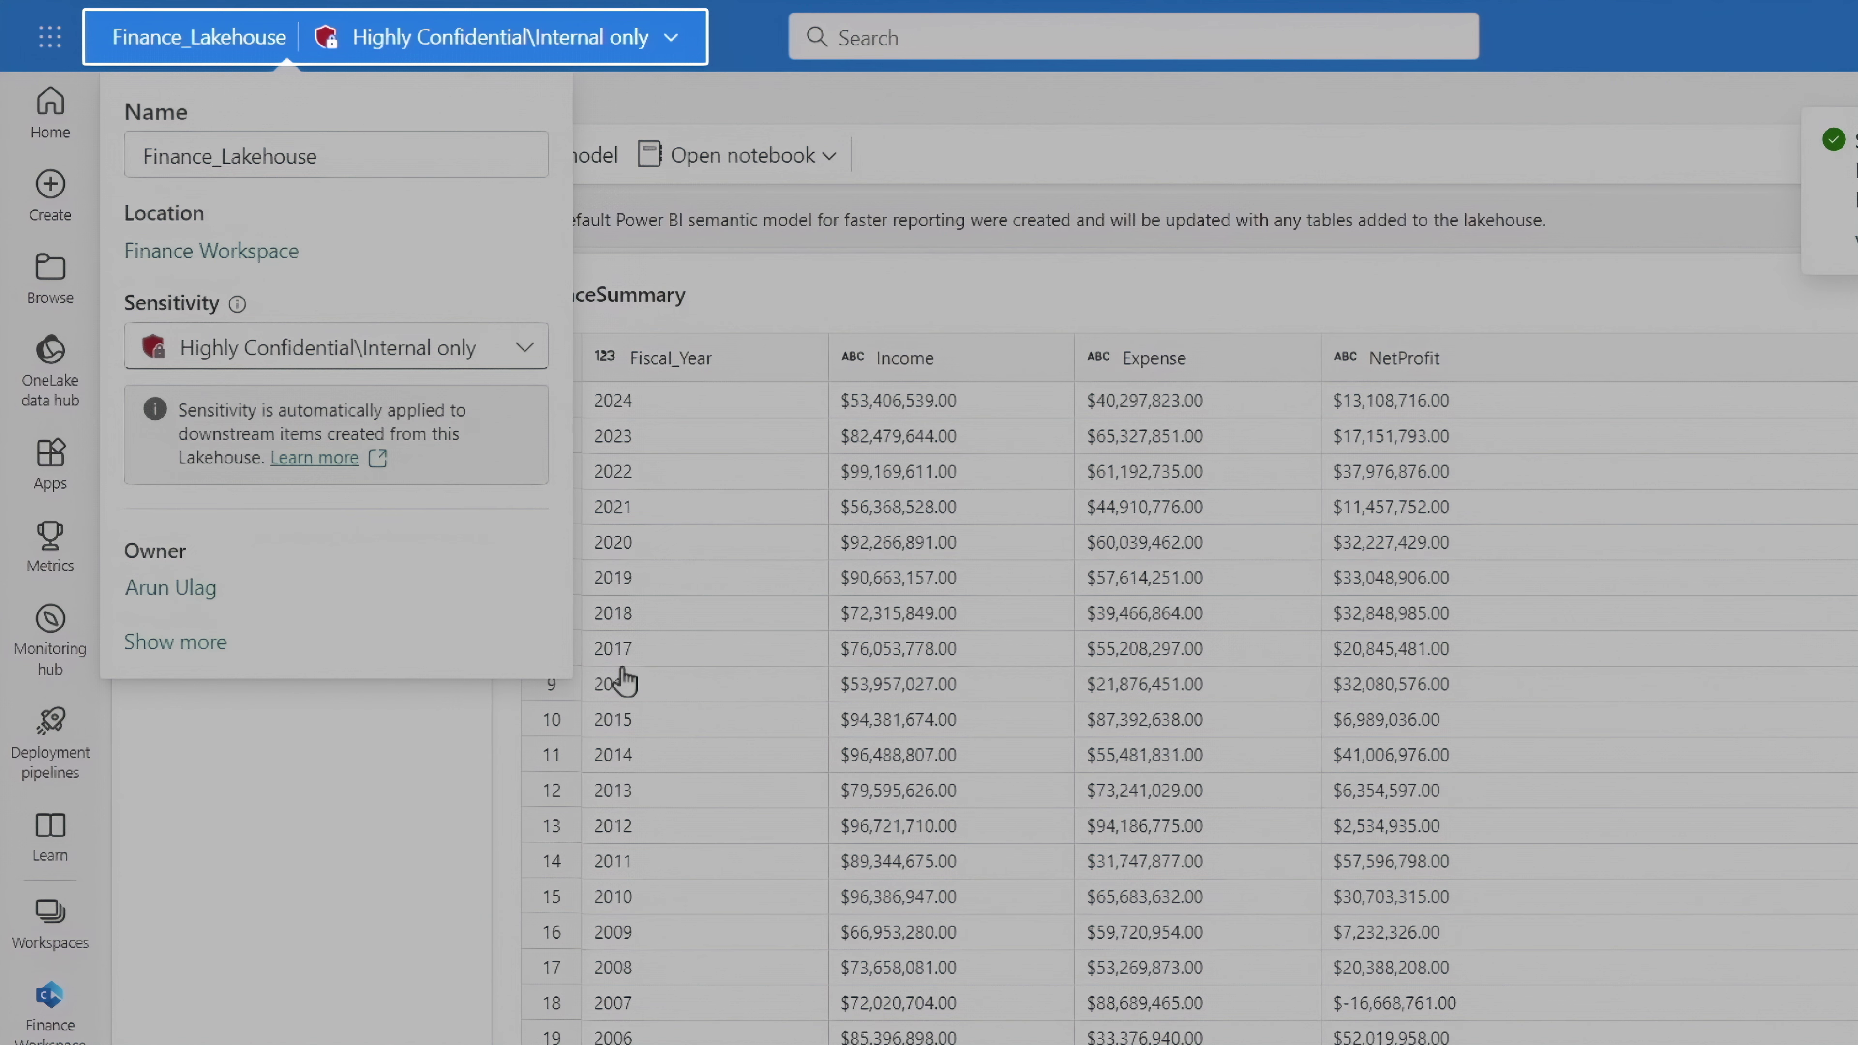
click(359, 764)
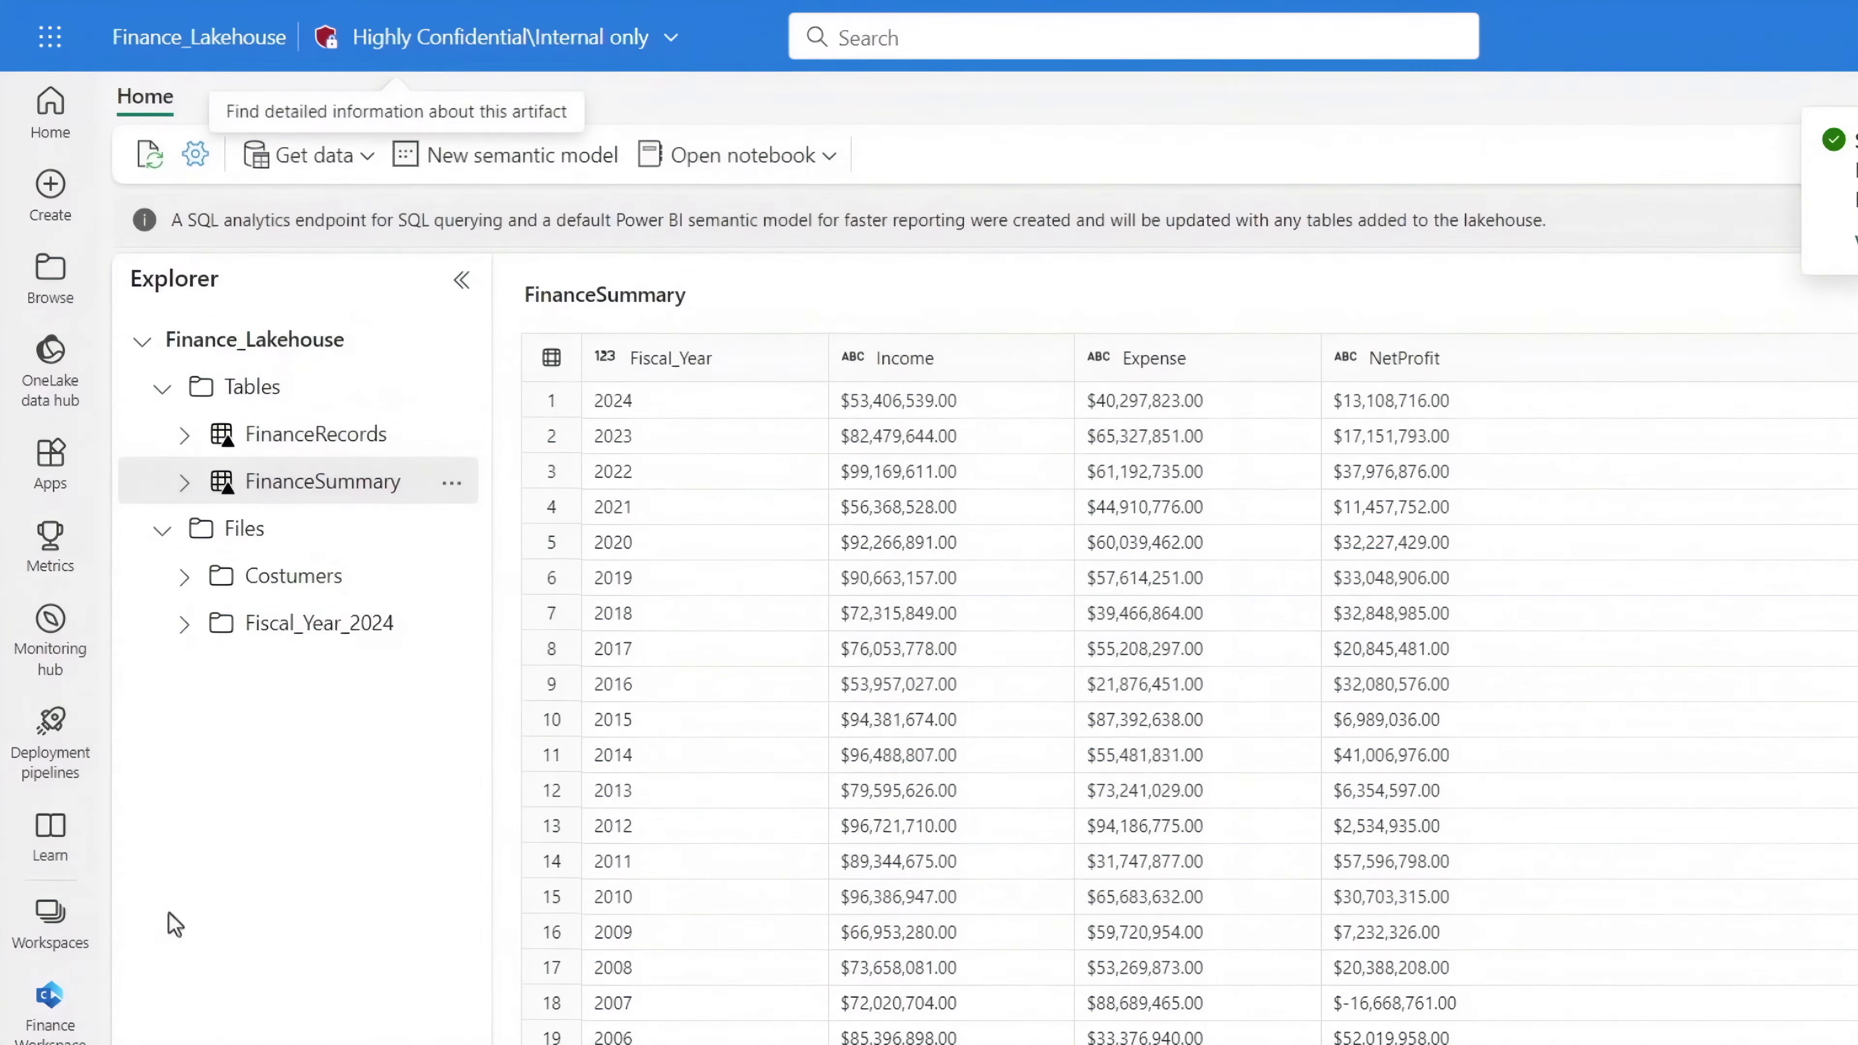
click(52, 1003)
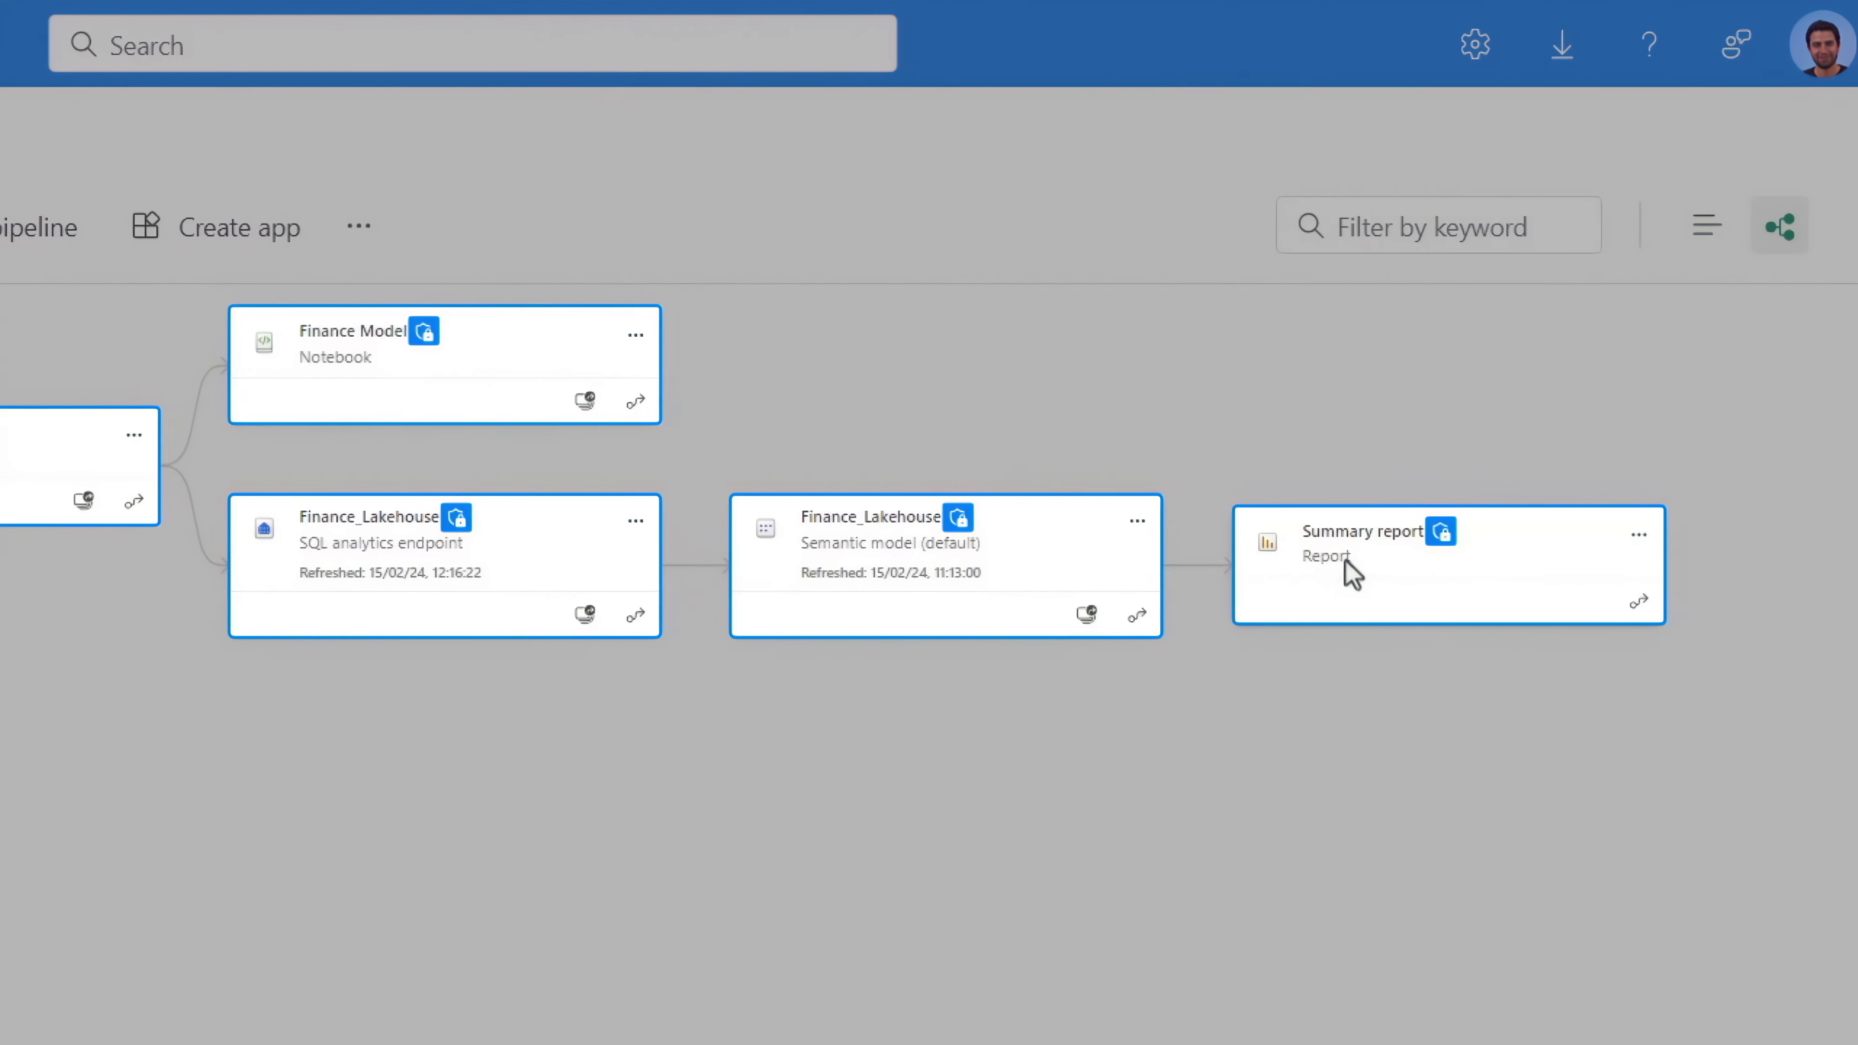
Open the Summary report and check its inherited Highly Confidential\Internal only label.
click(1344, 562)
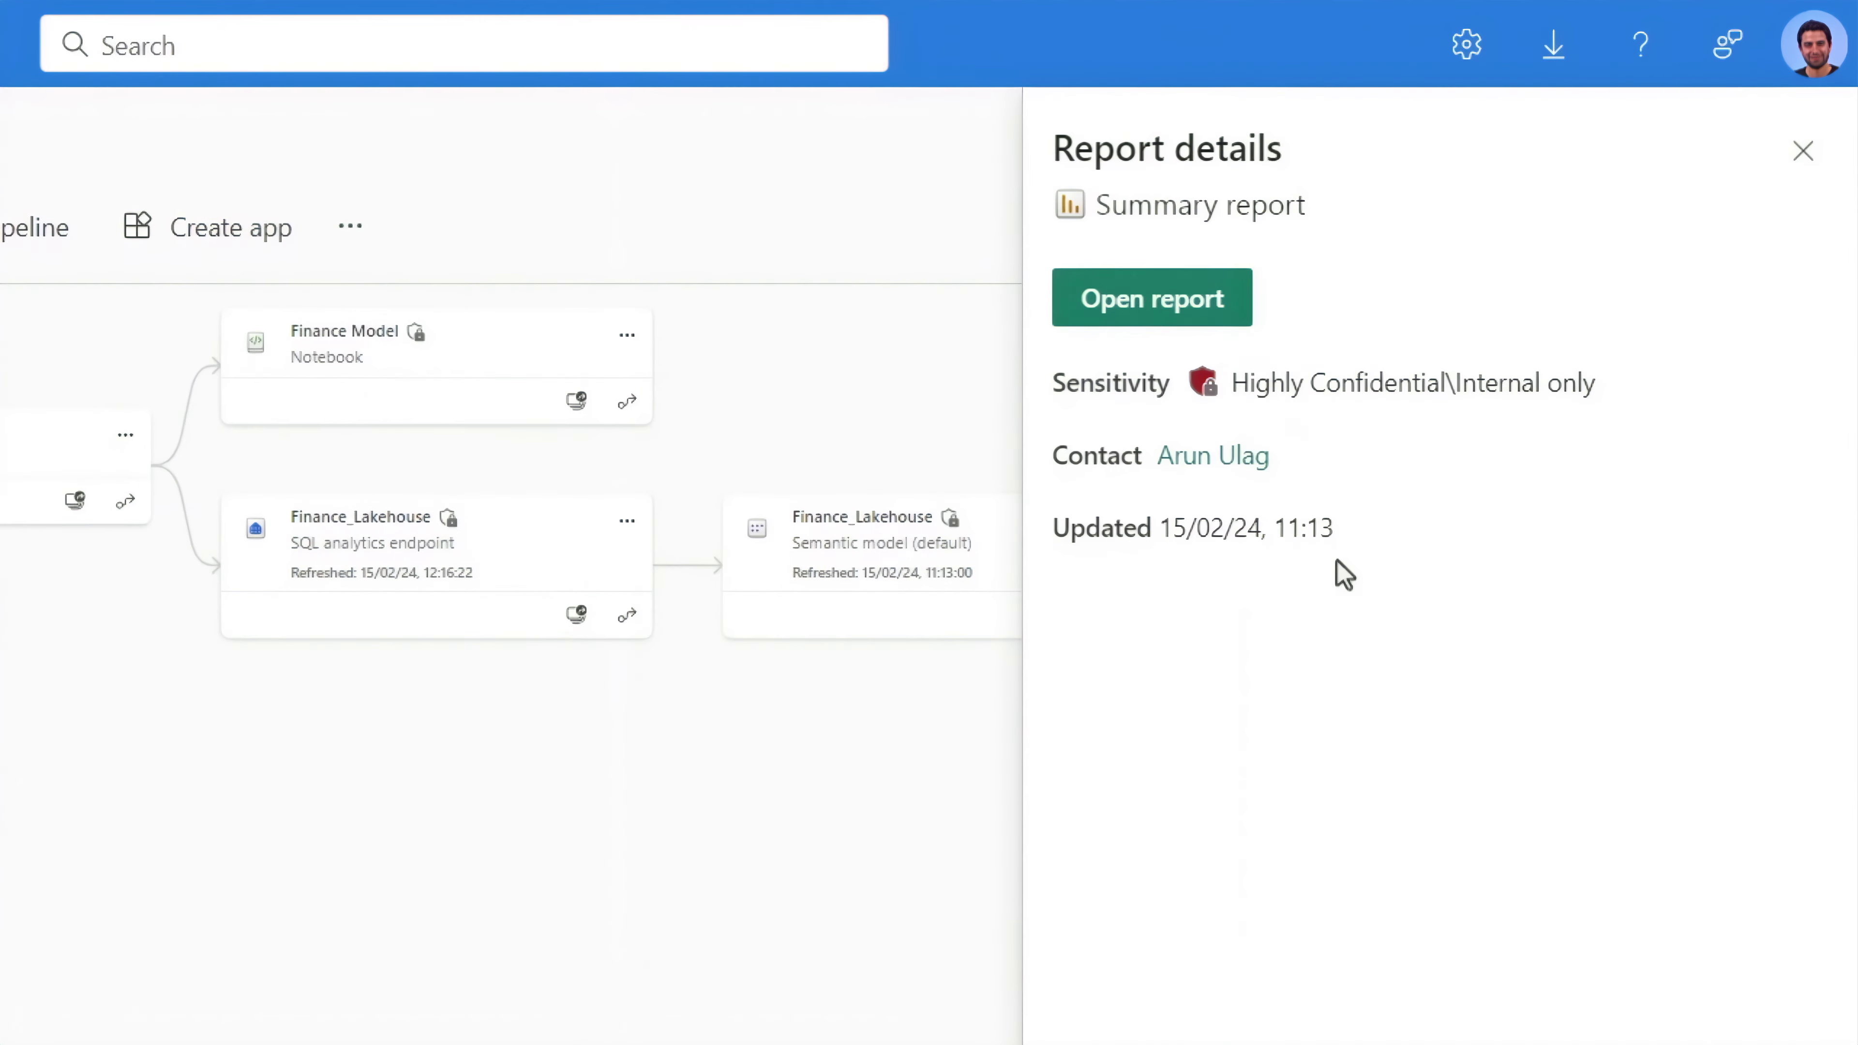
click(1152, 298)
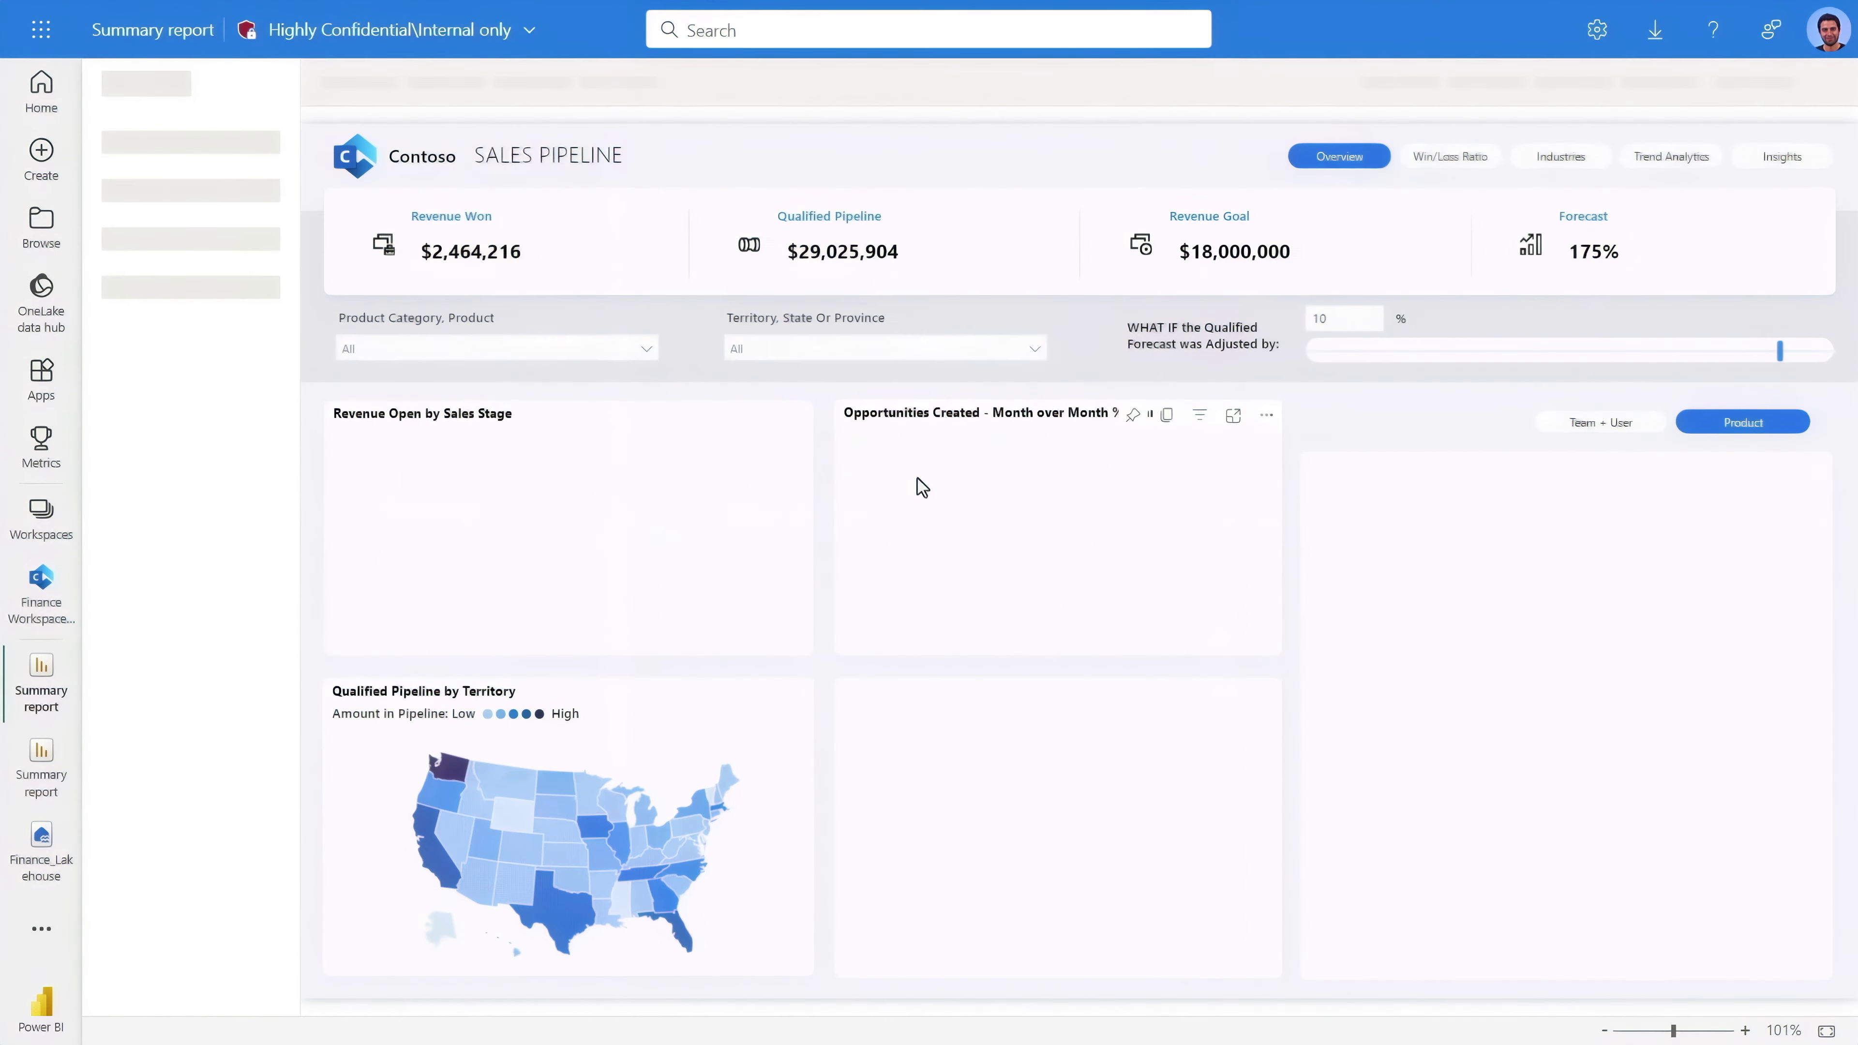
click(521, 33)
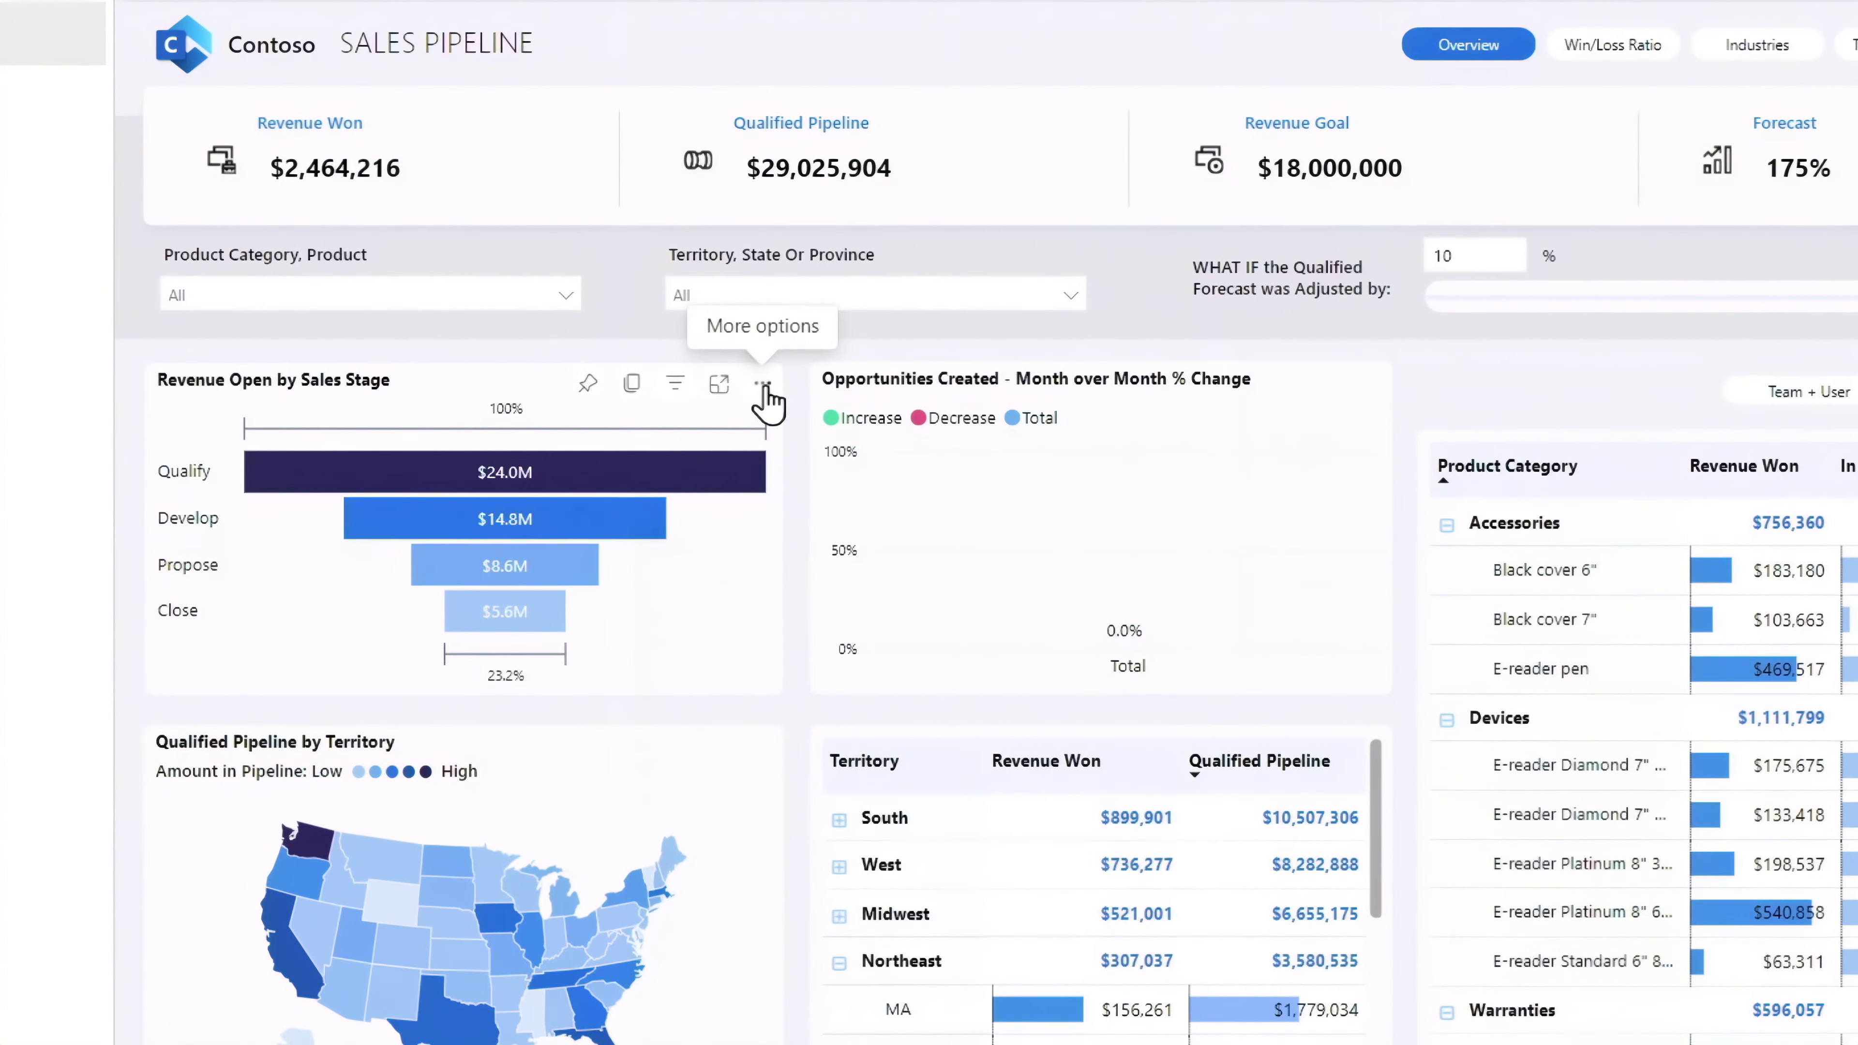
click(802, 416)
Export the Revenue Open by Sales Stage visual's summarized data as .xlsx and open the workbook.
click(840, 535)
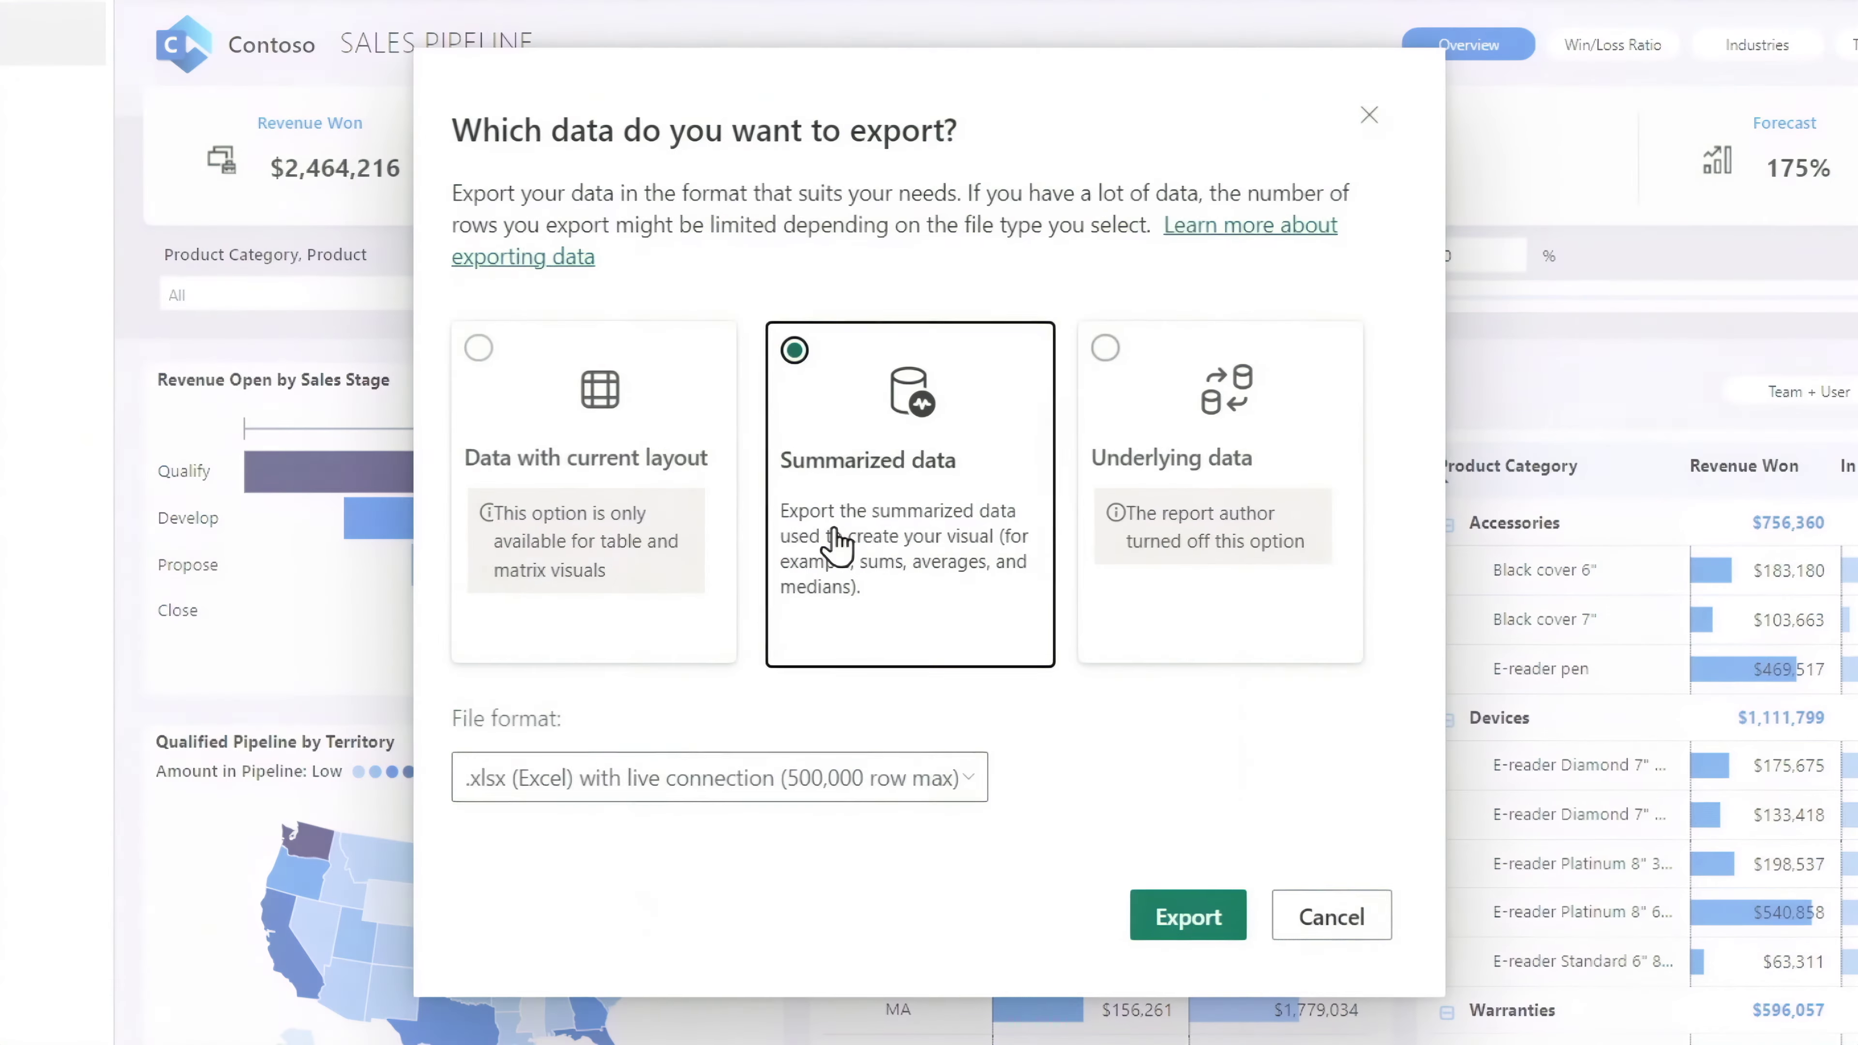
click(1155, 924)
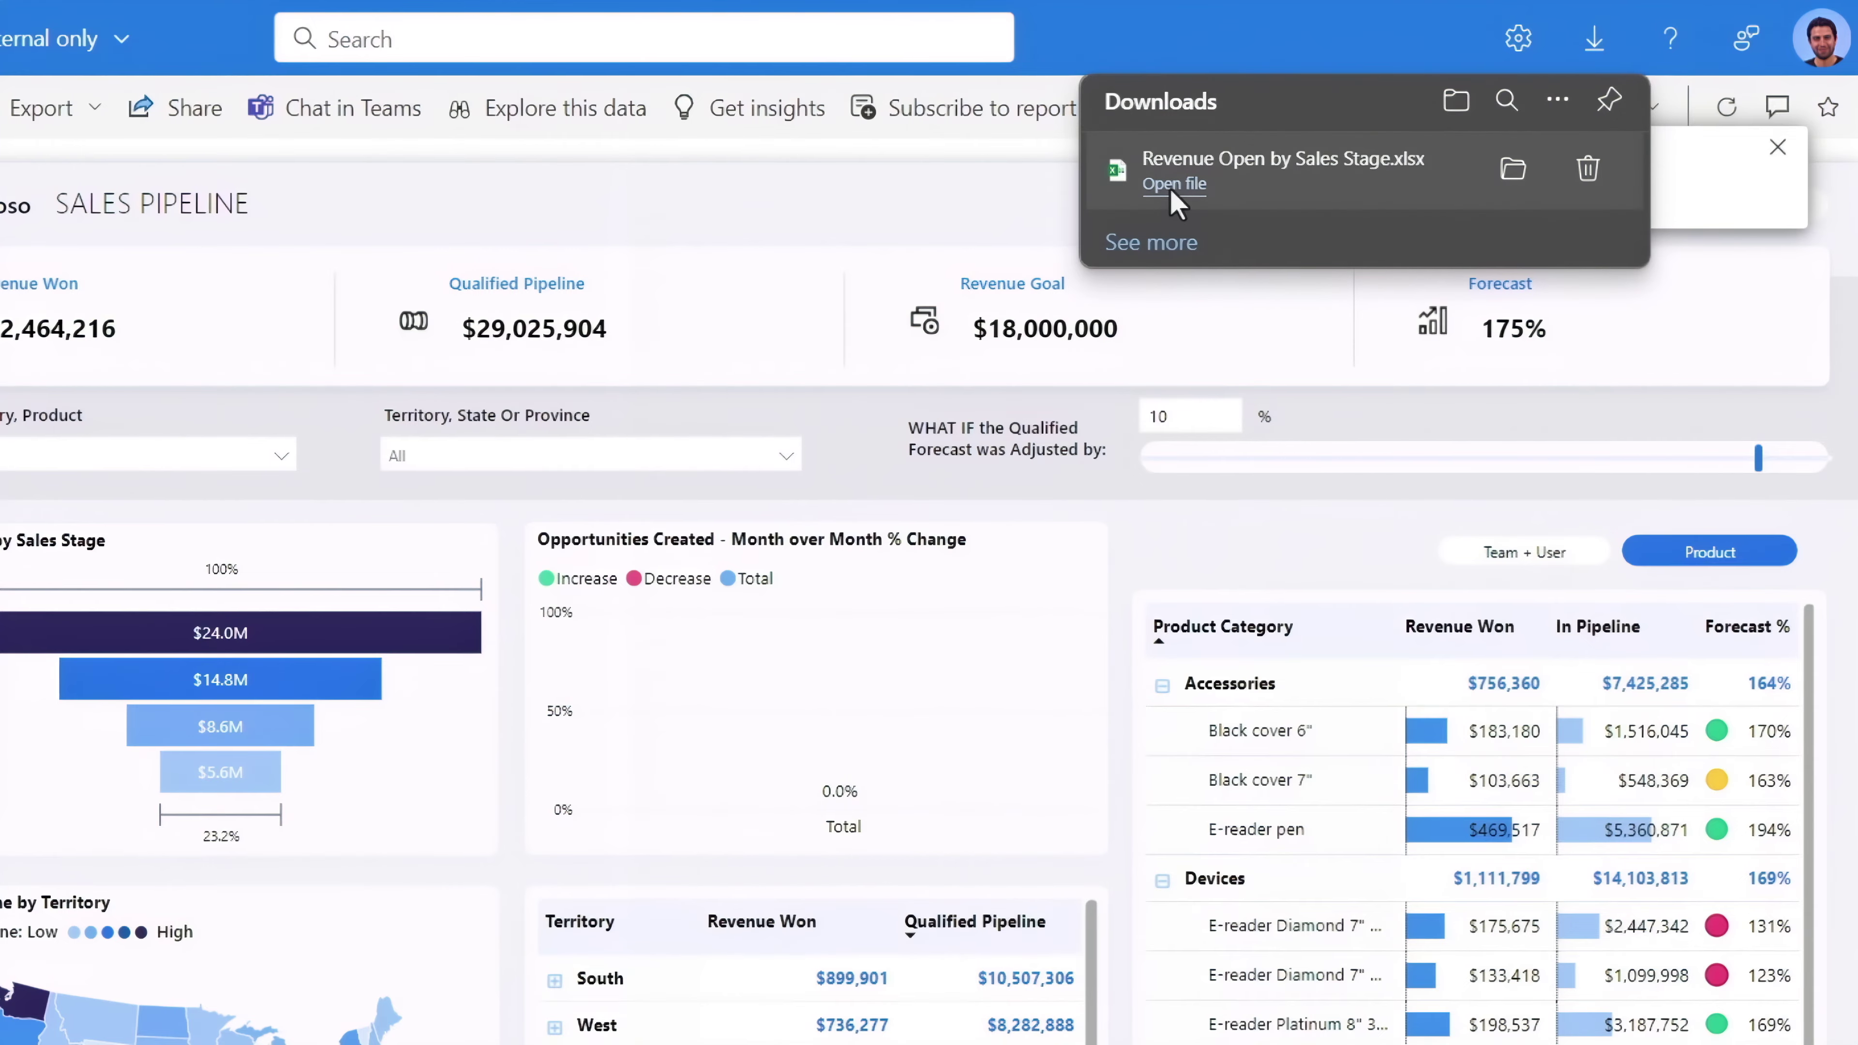
click(1173, 185)
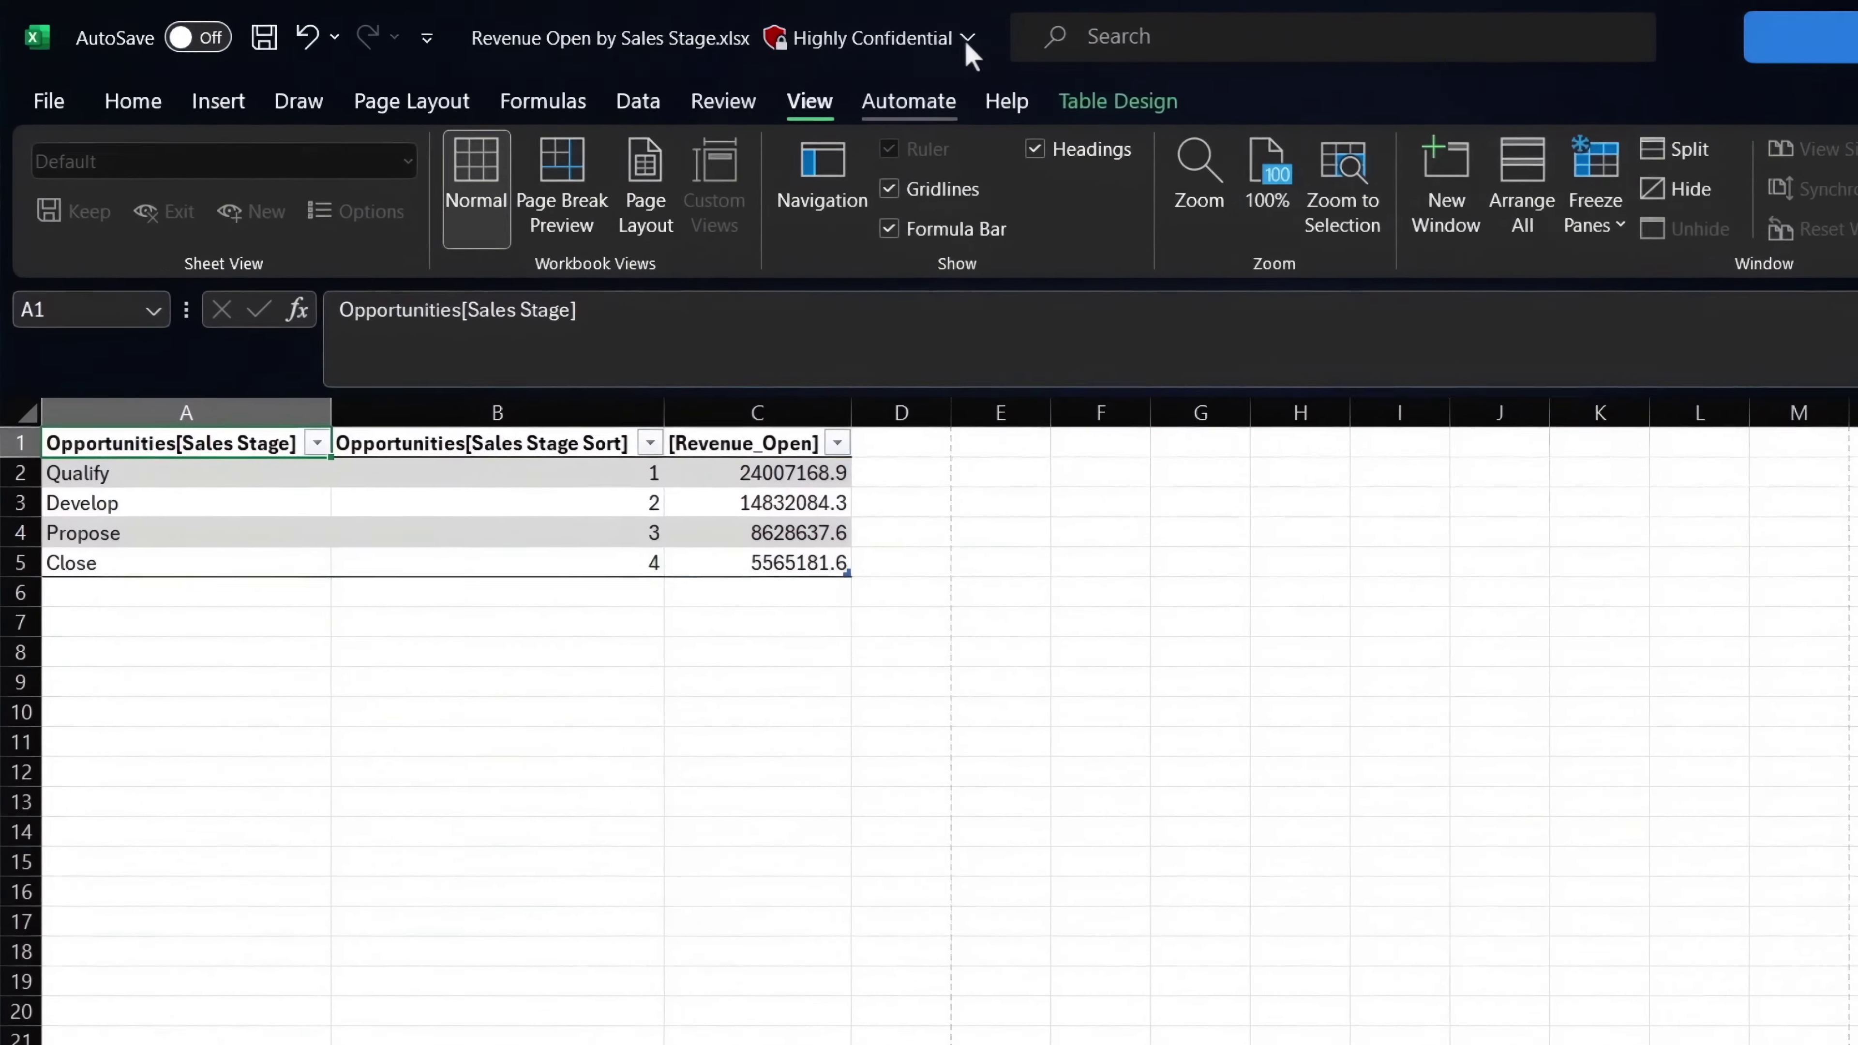
Check the Highly Confidential label details on the Revenue Open by Sales Stage workbook in Excel.
click(968, 39)
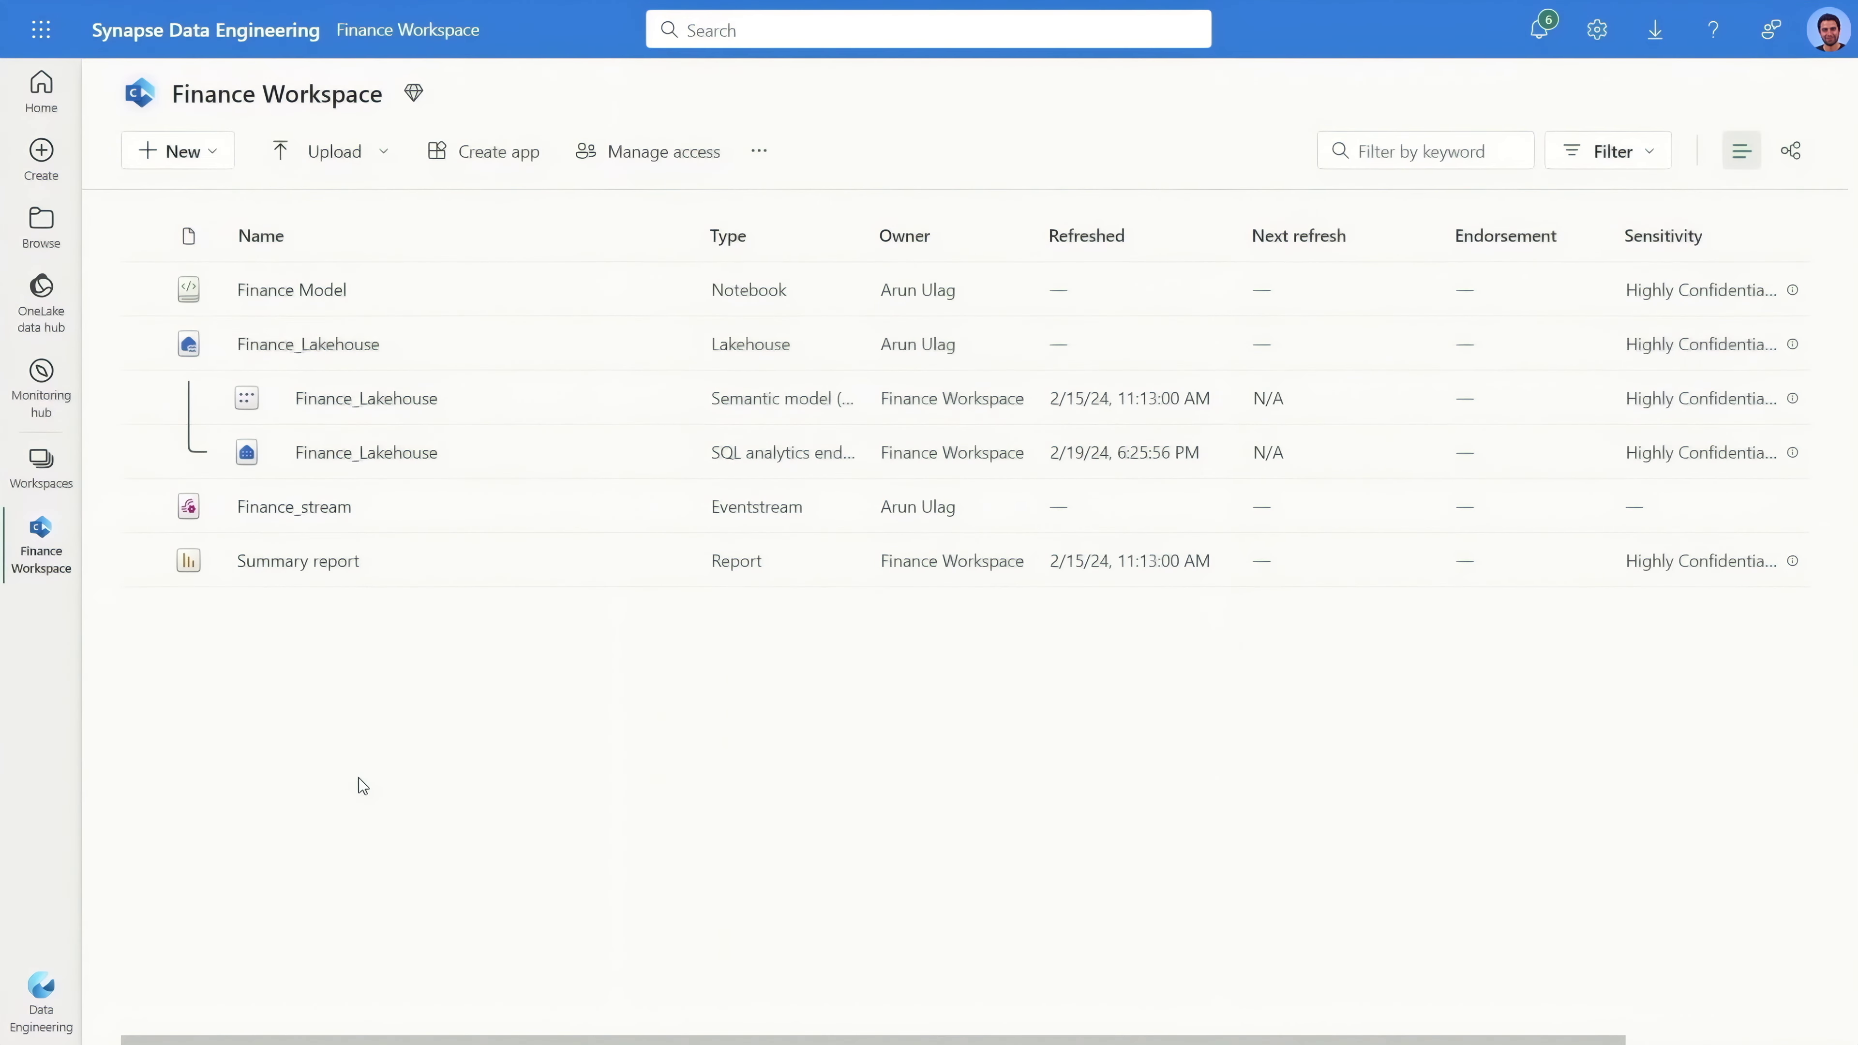
Create a new lakehouse named Customer_financial_data.
click(185, 155)
click(199, 532)
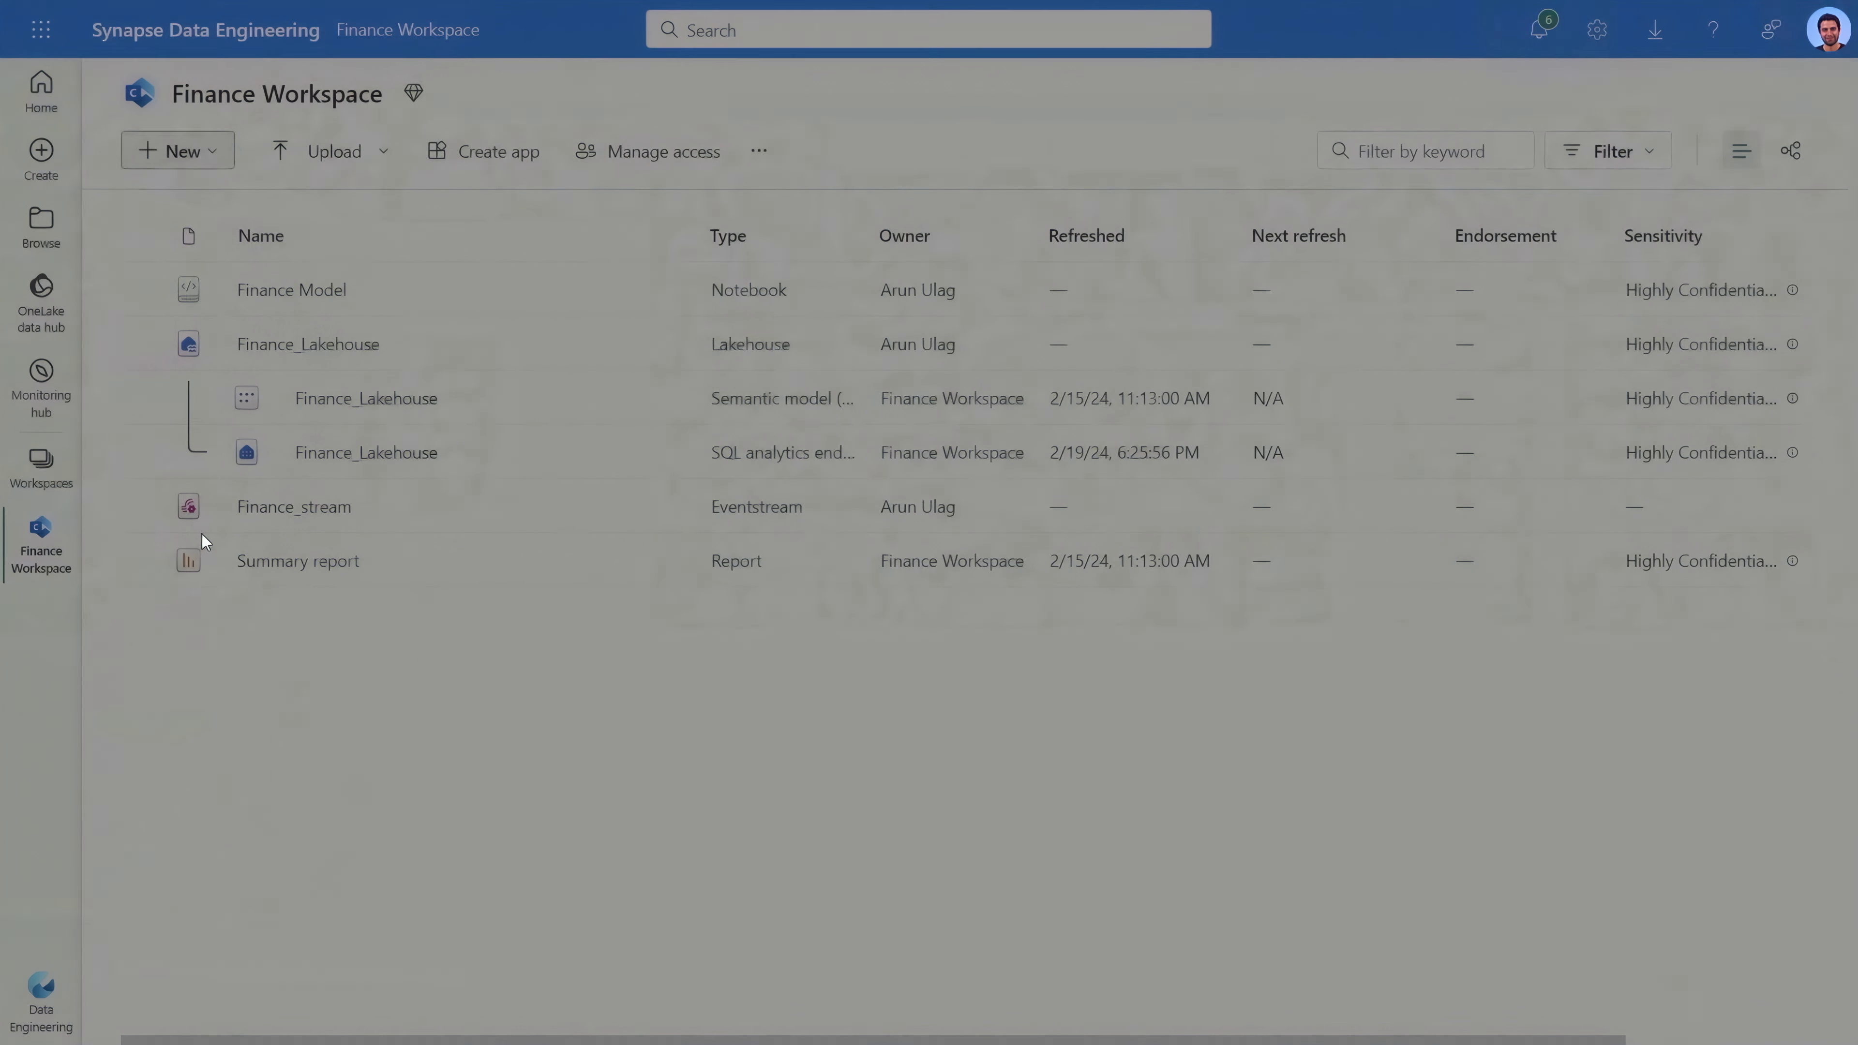
text(Customer_financial_data)
key(Return)
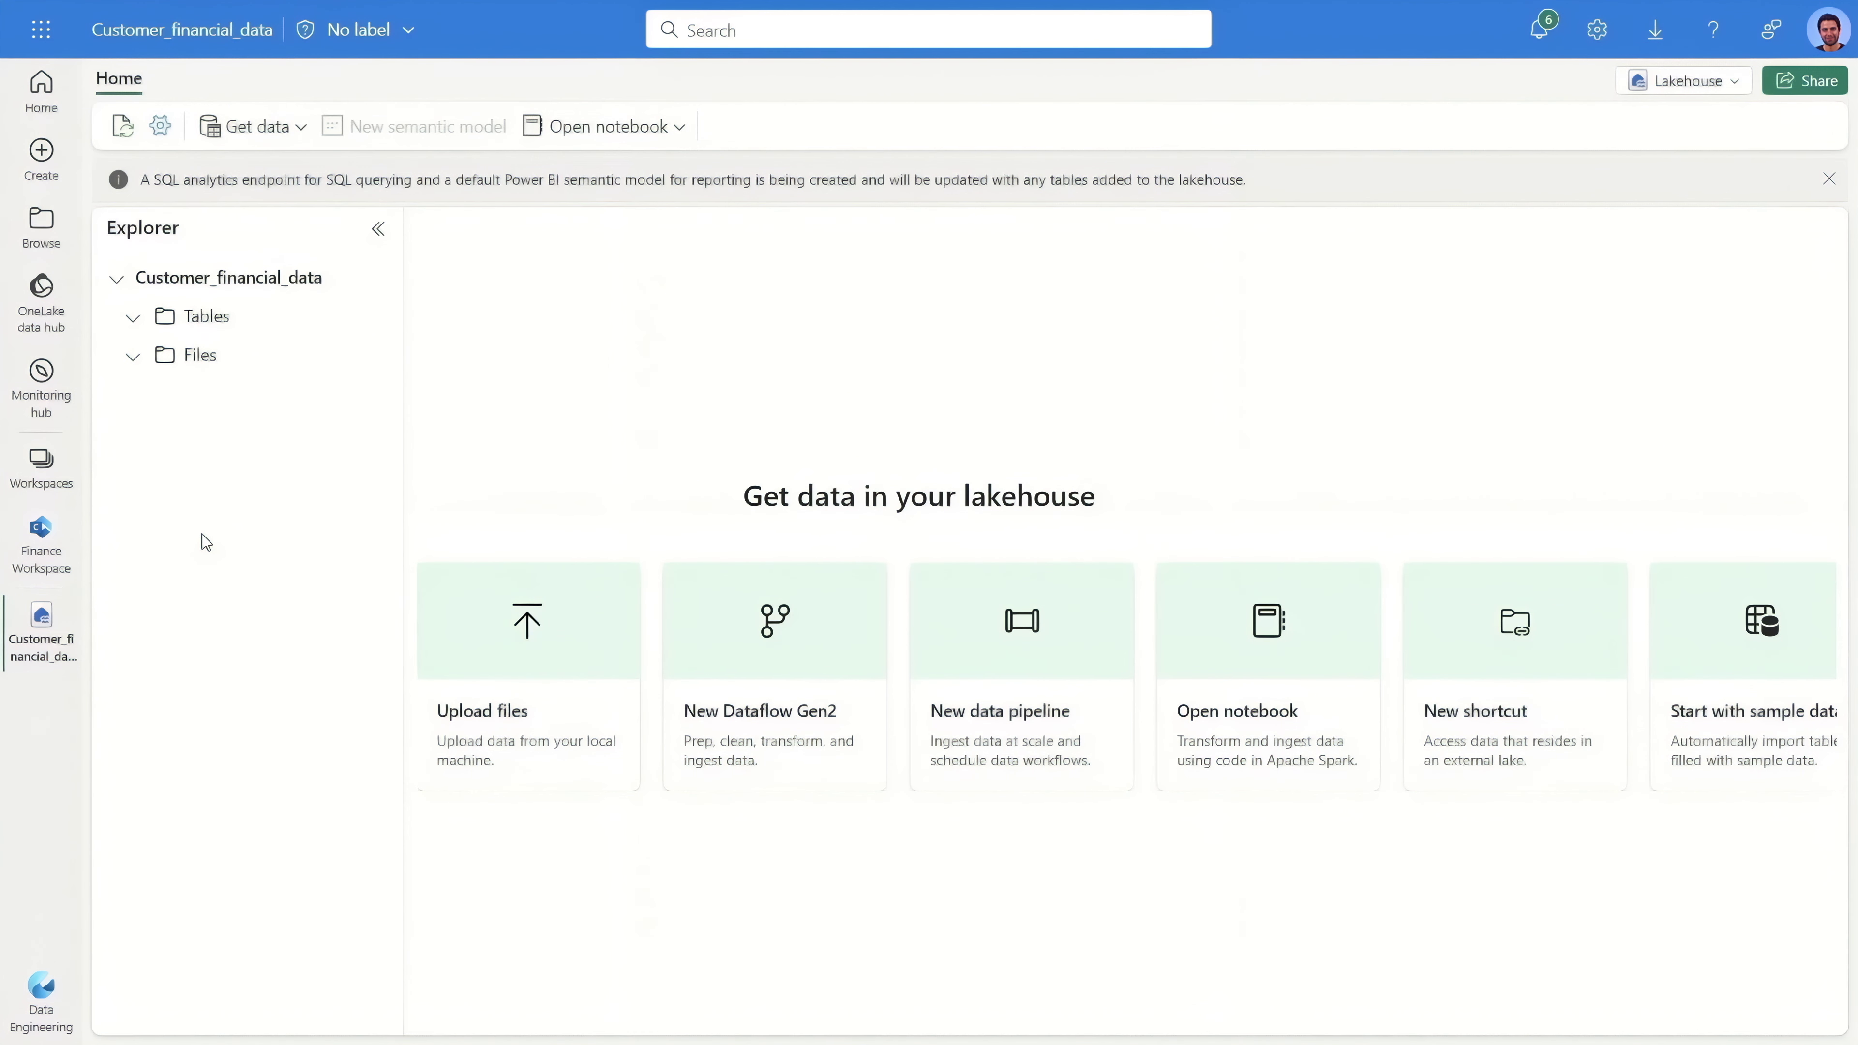
Build a Dataflow Gen2 uploading the customers_financial_summary_FY23 CSV and publish it into the lakehouse.
click(776, 682)
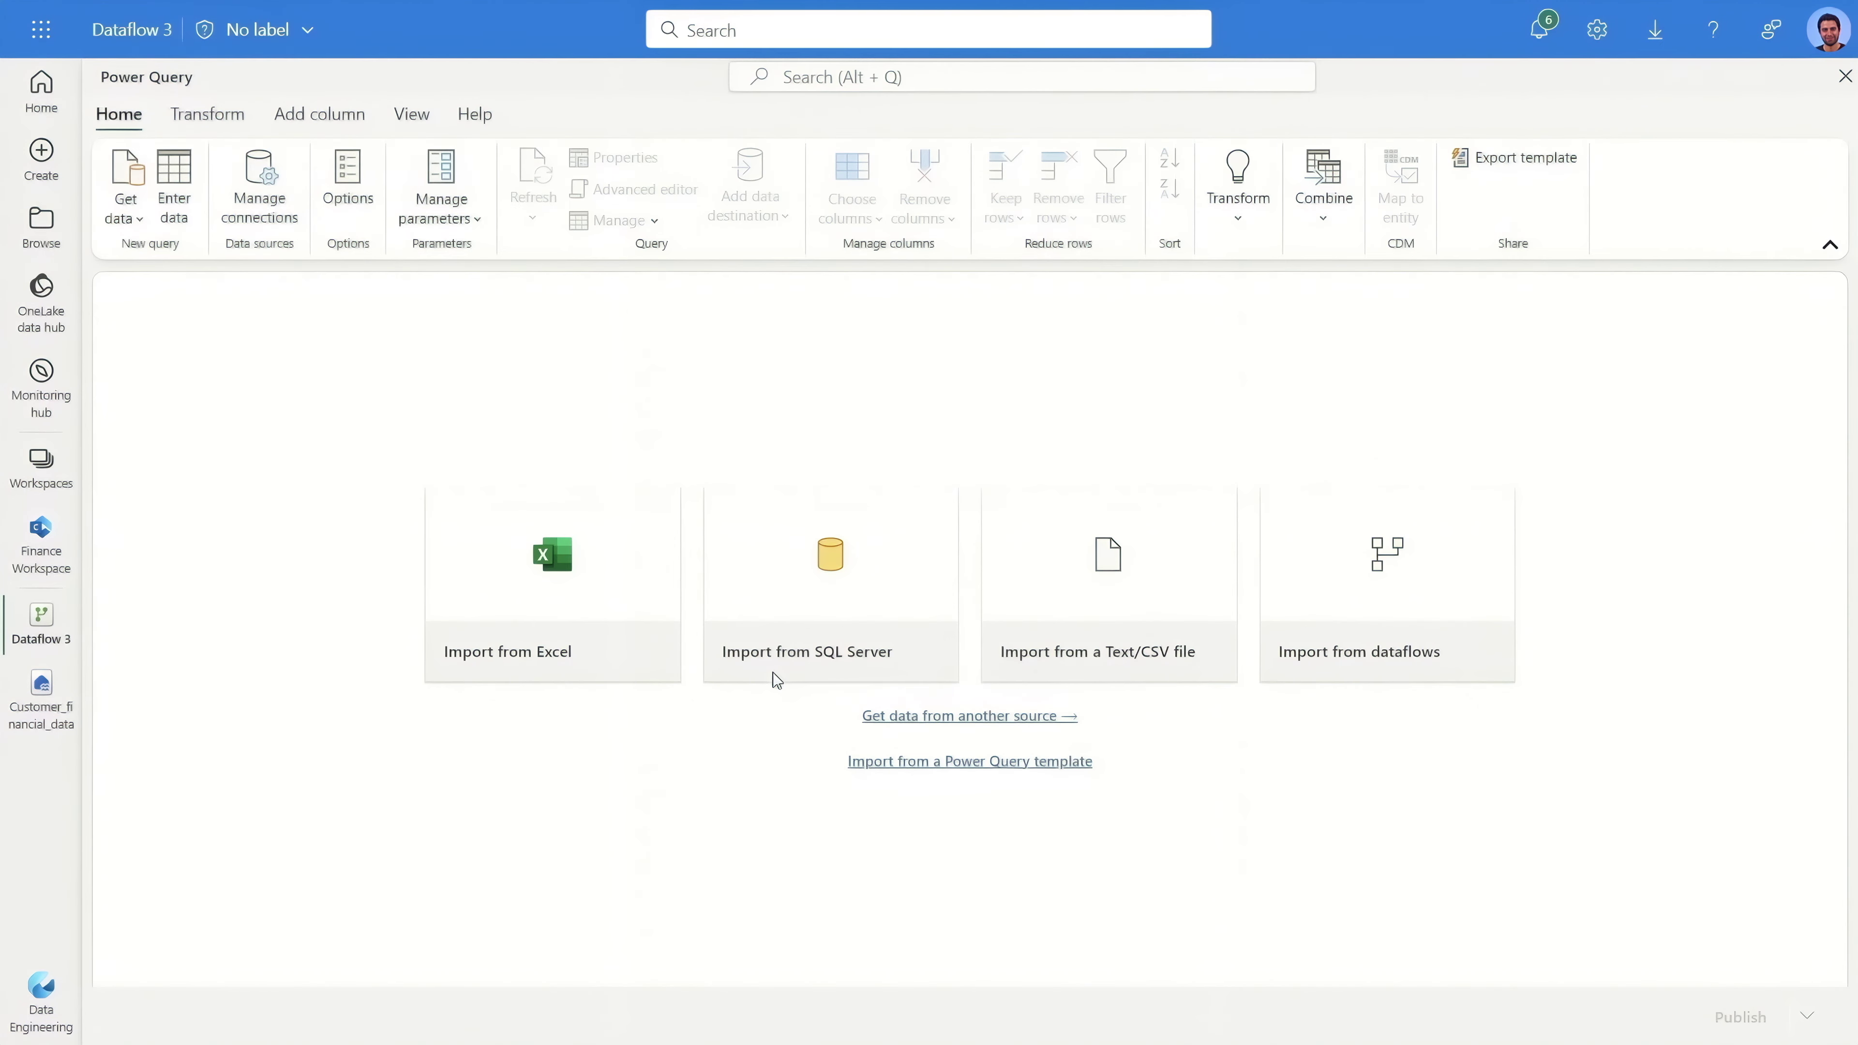
click(1107, 581)
click(626, 259)
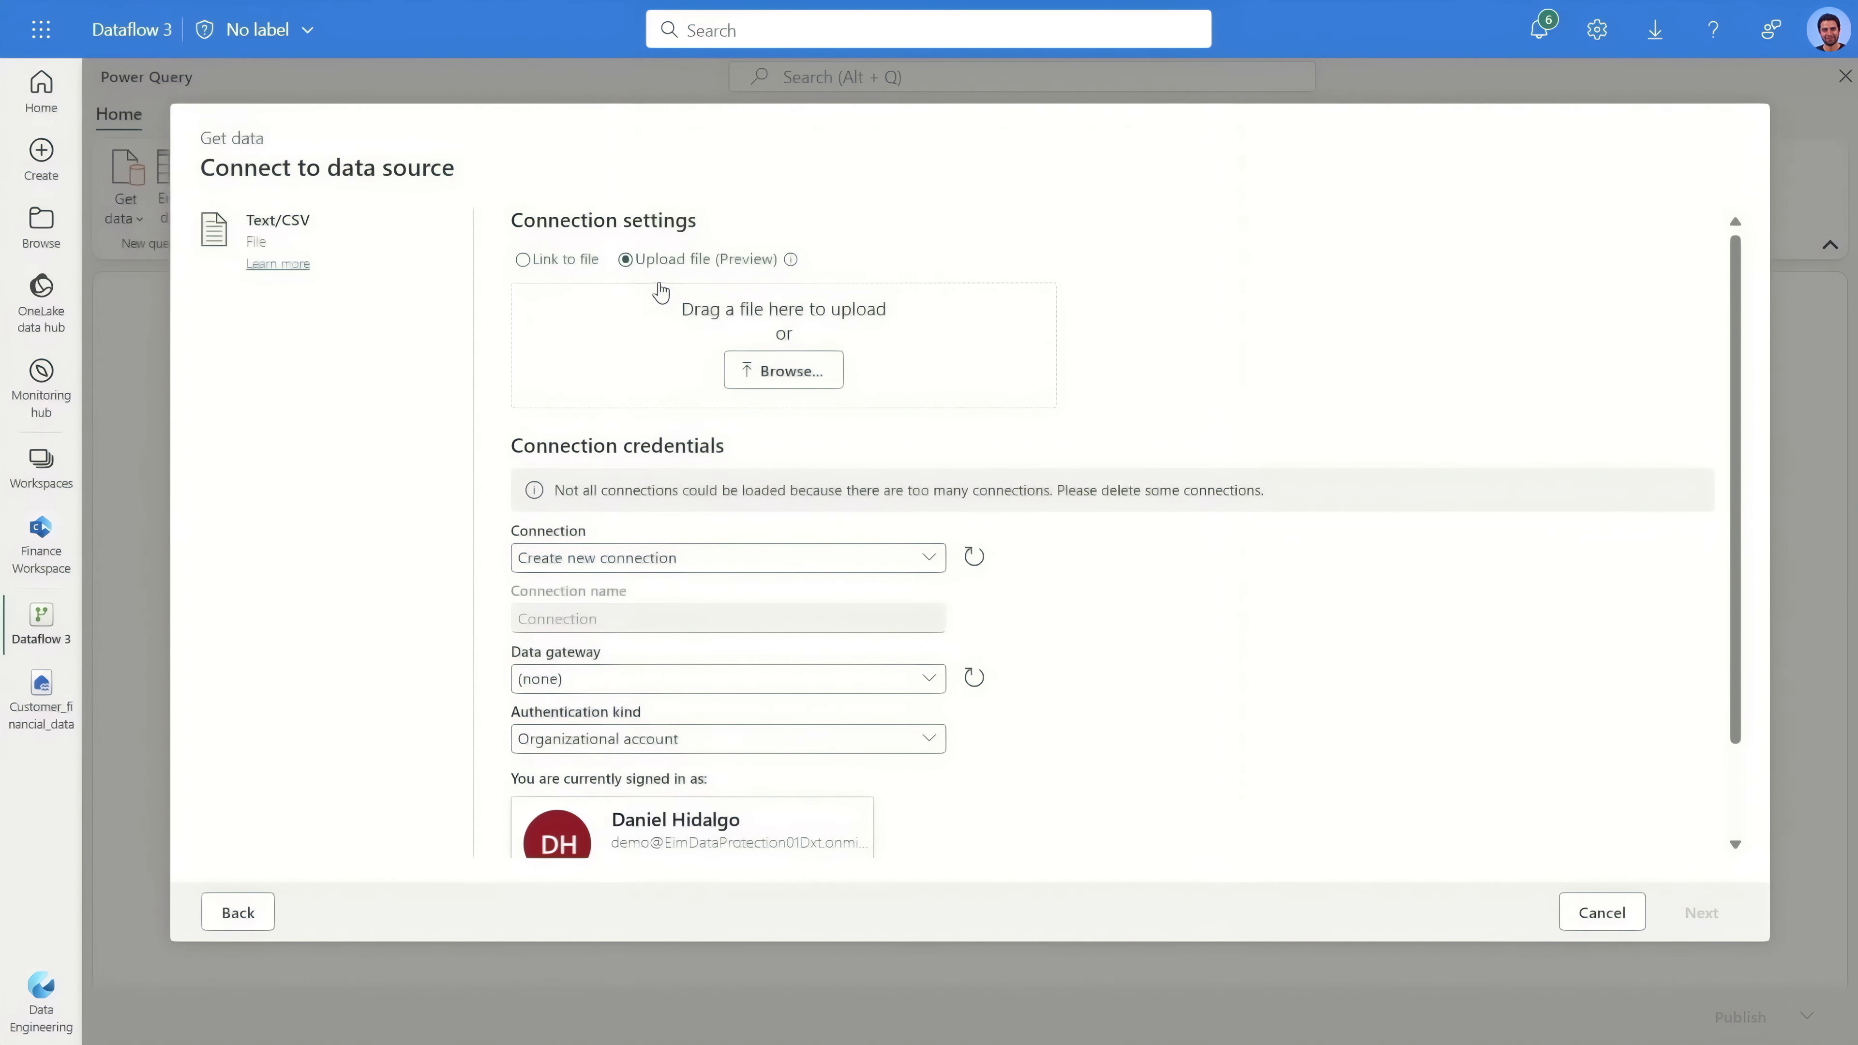
click(783, 370)
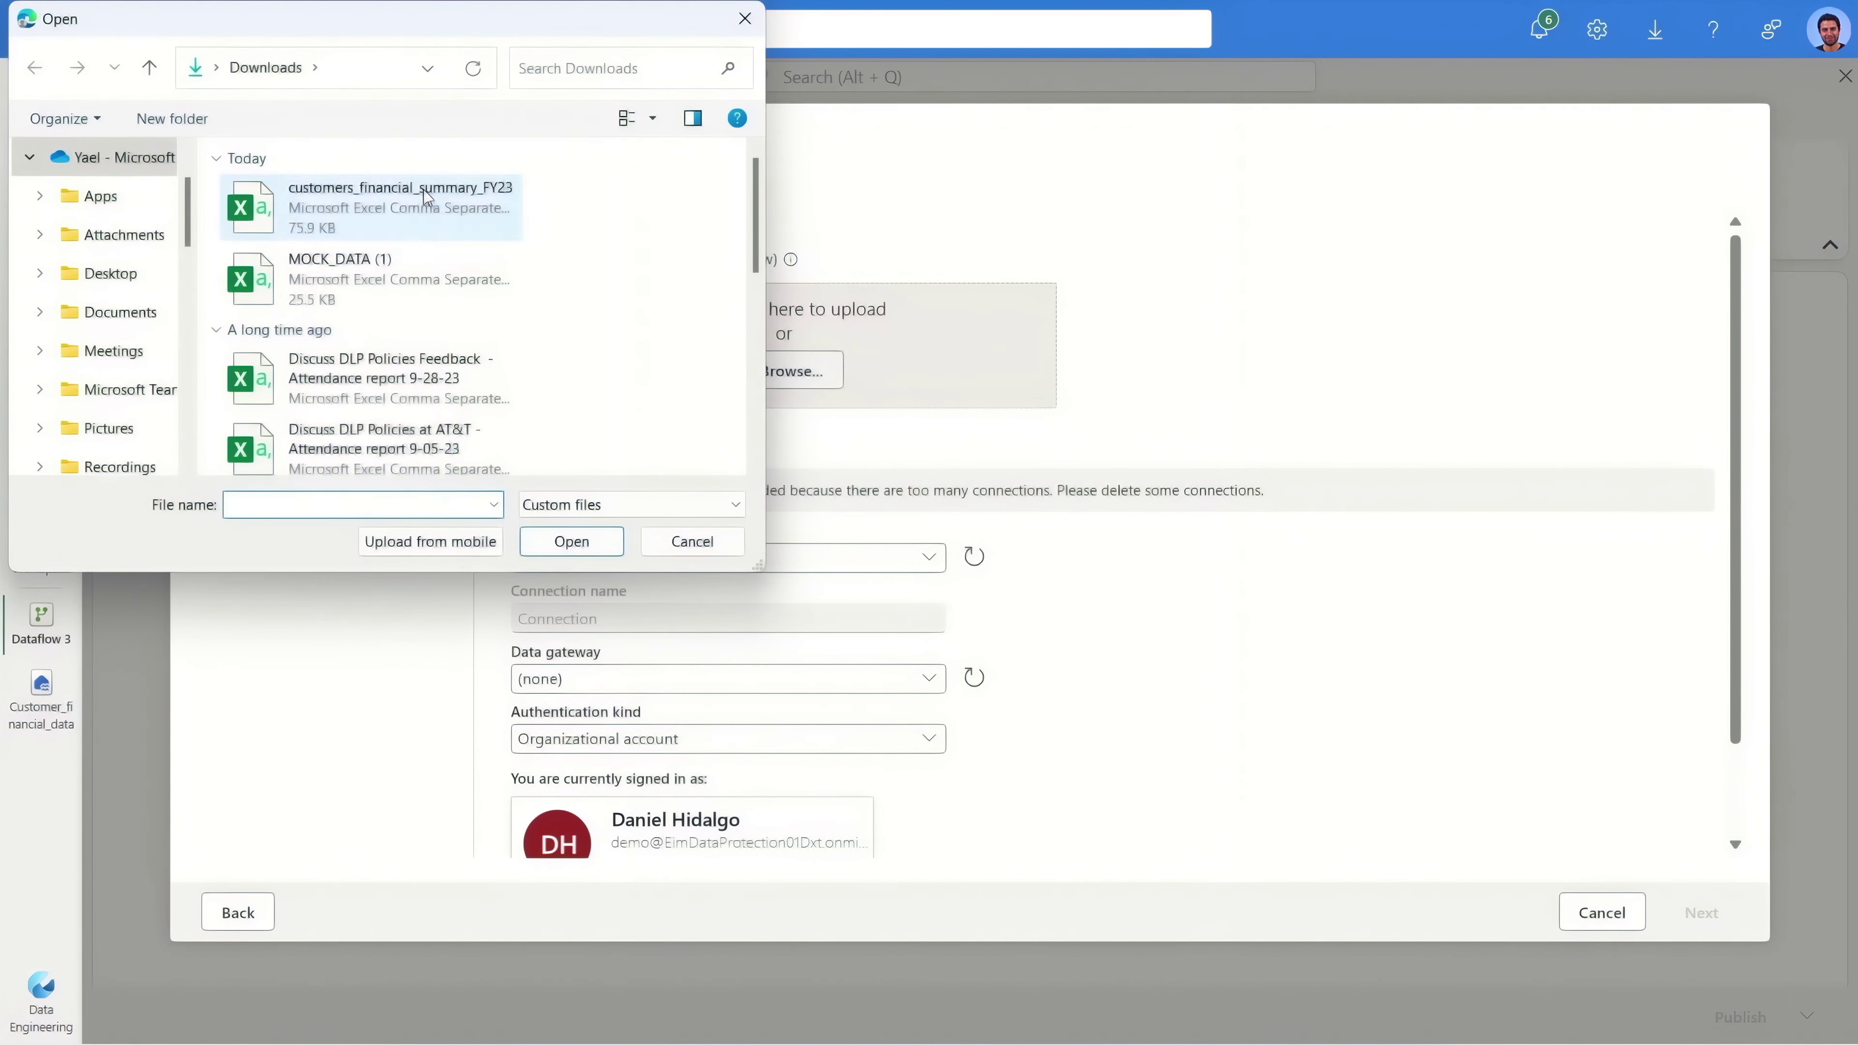
click(431, 205)
click(572, 542)
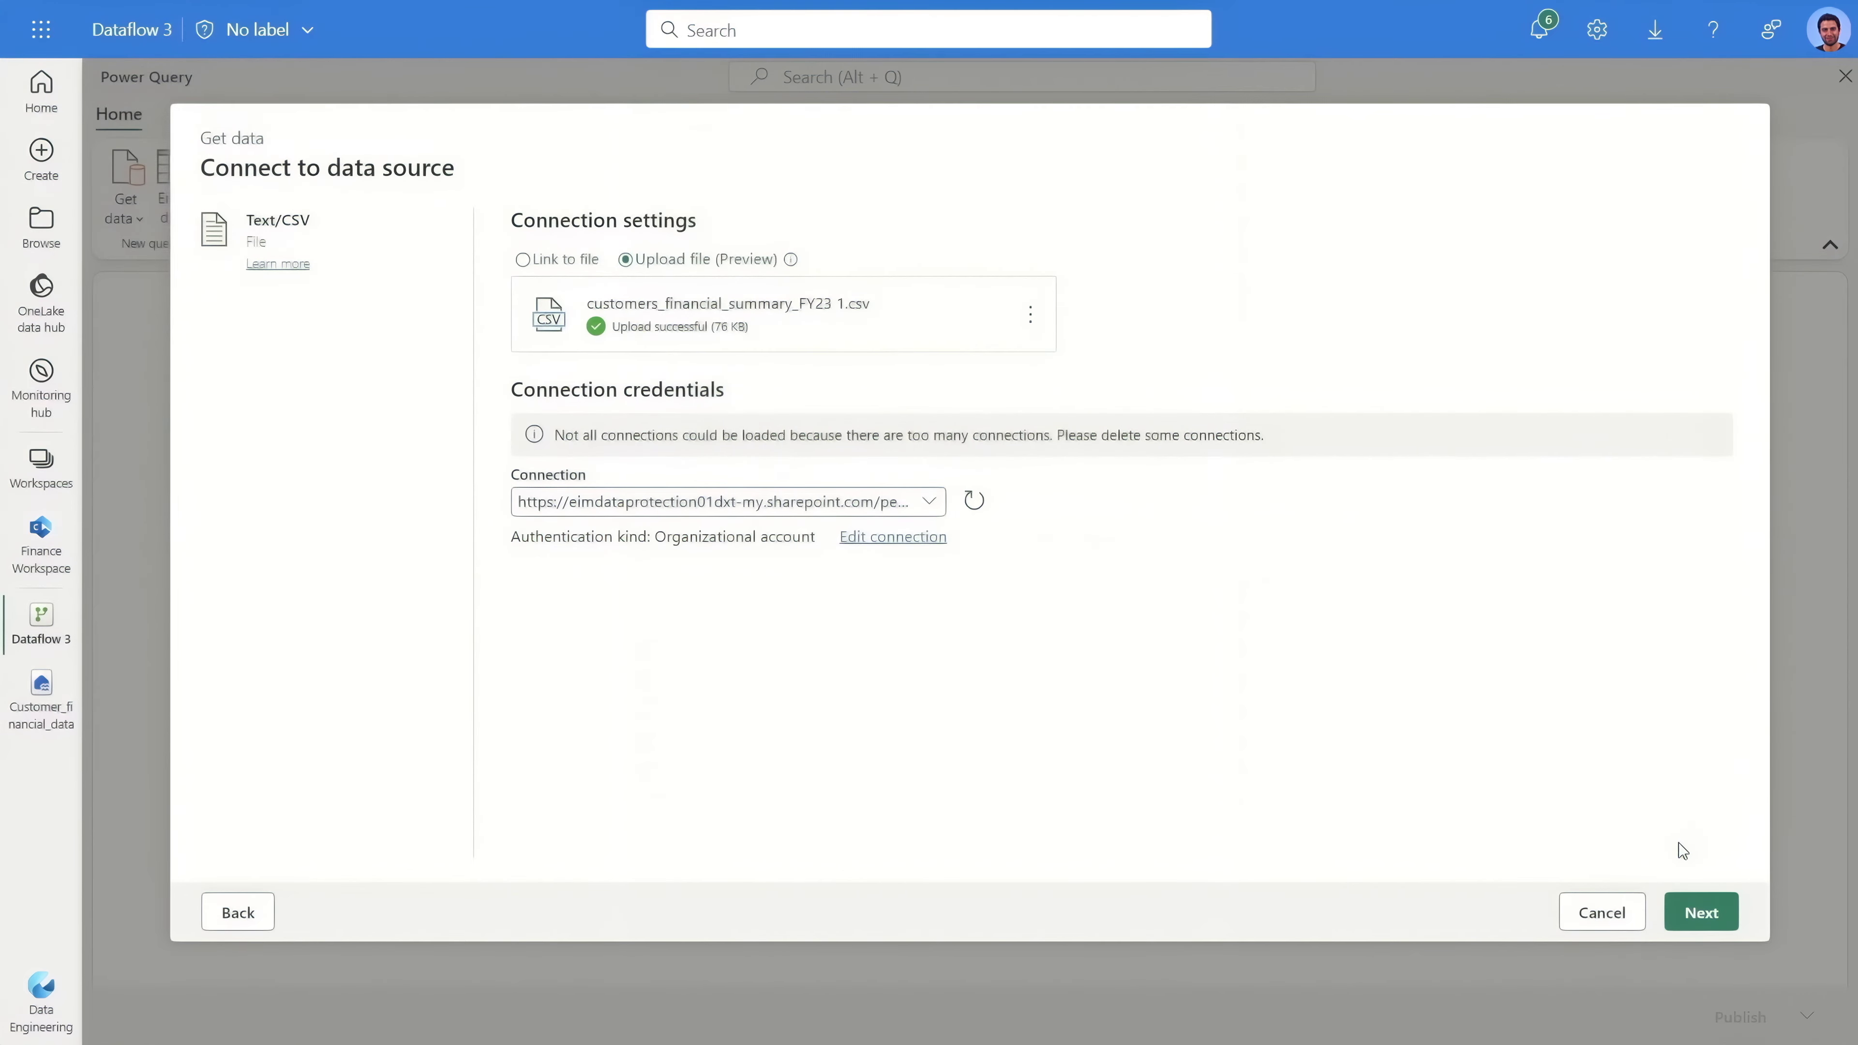
click(1697, 914)
click(1696, 913)
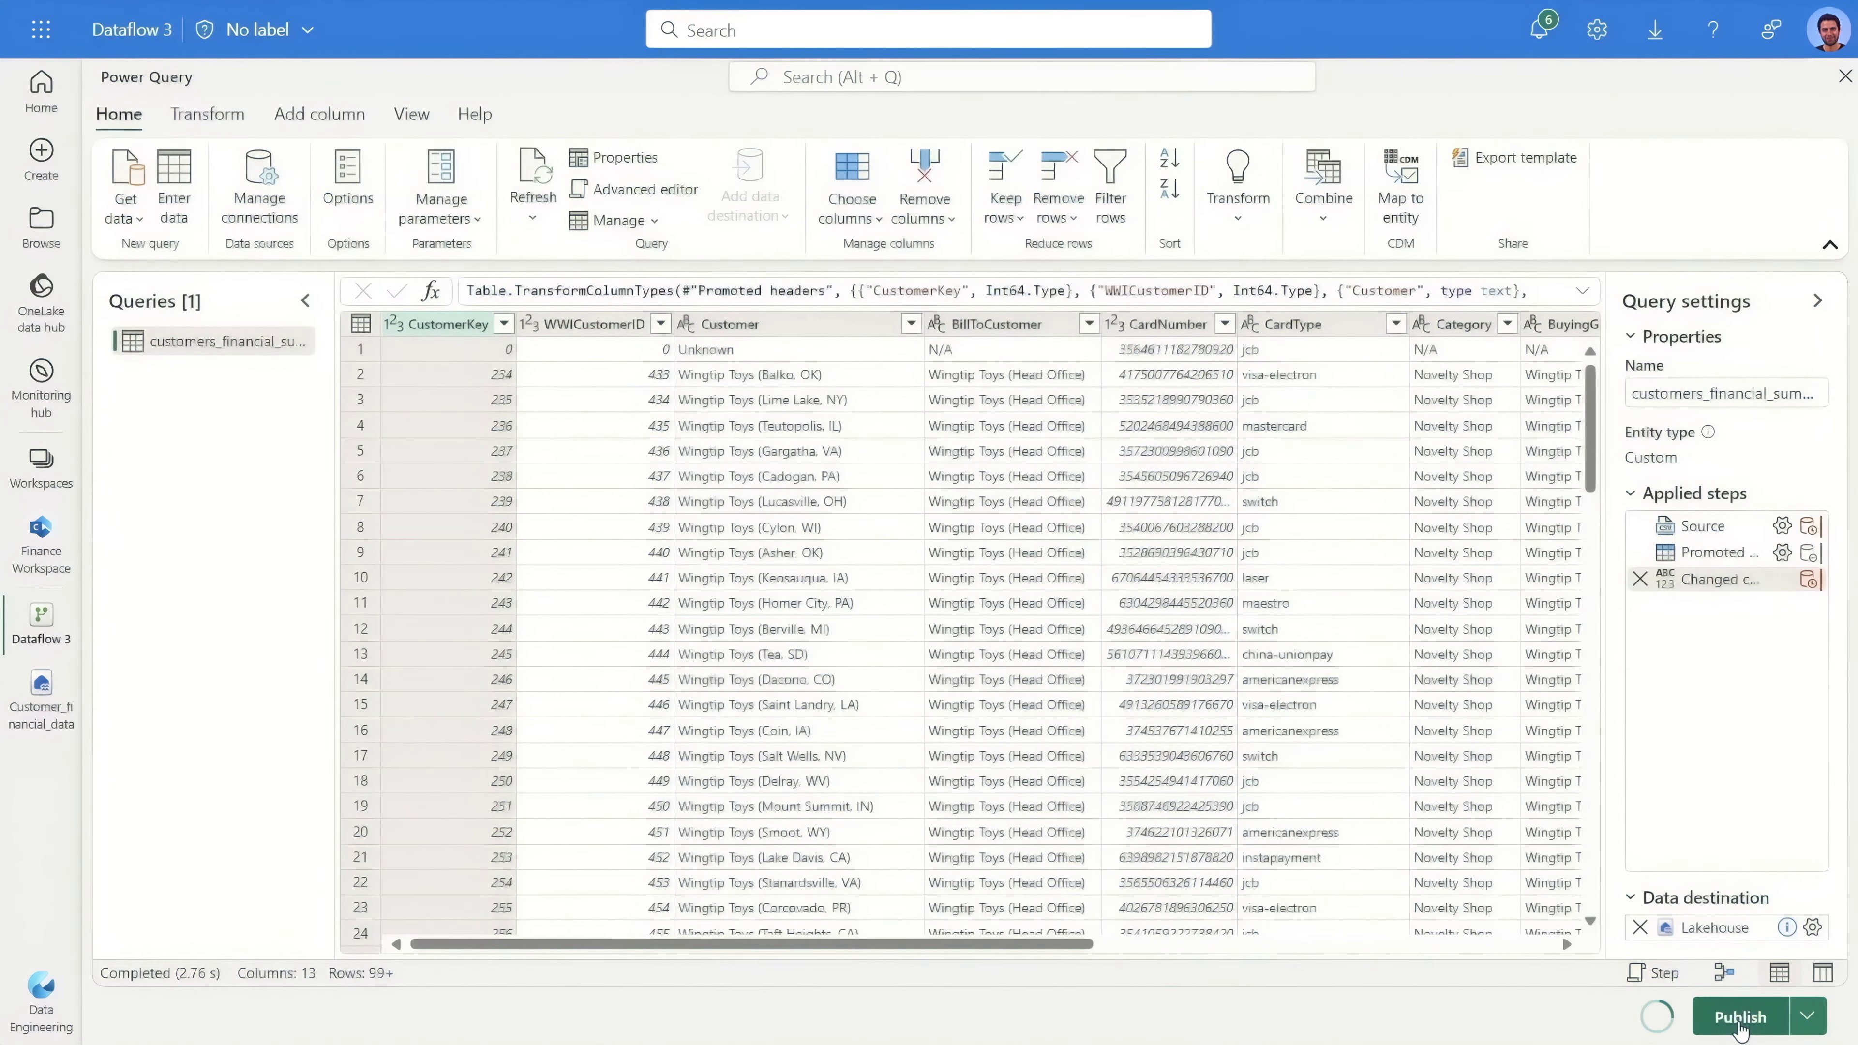
click(1740, 1018)
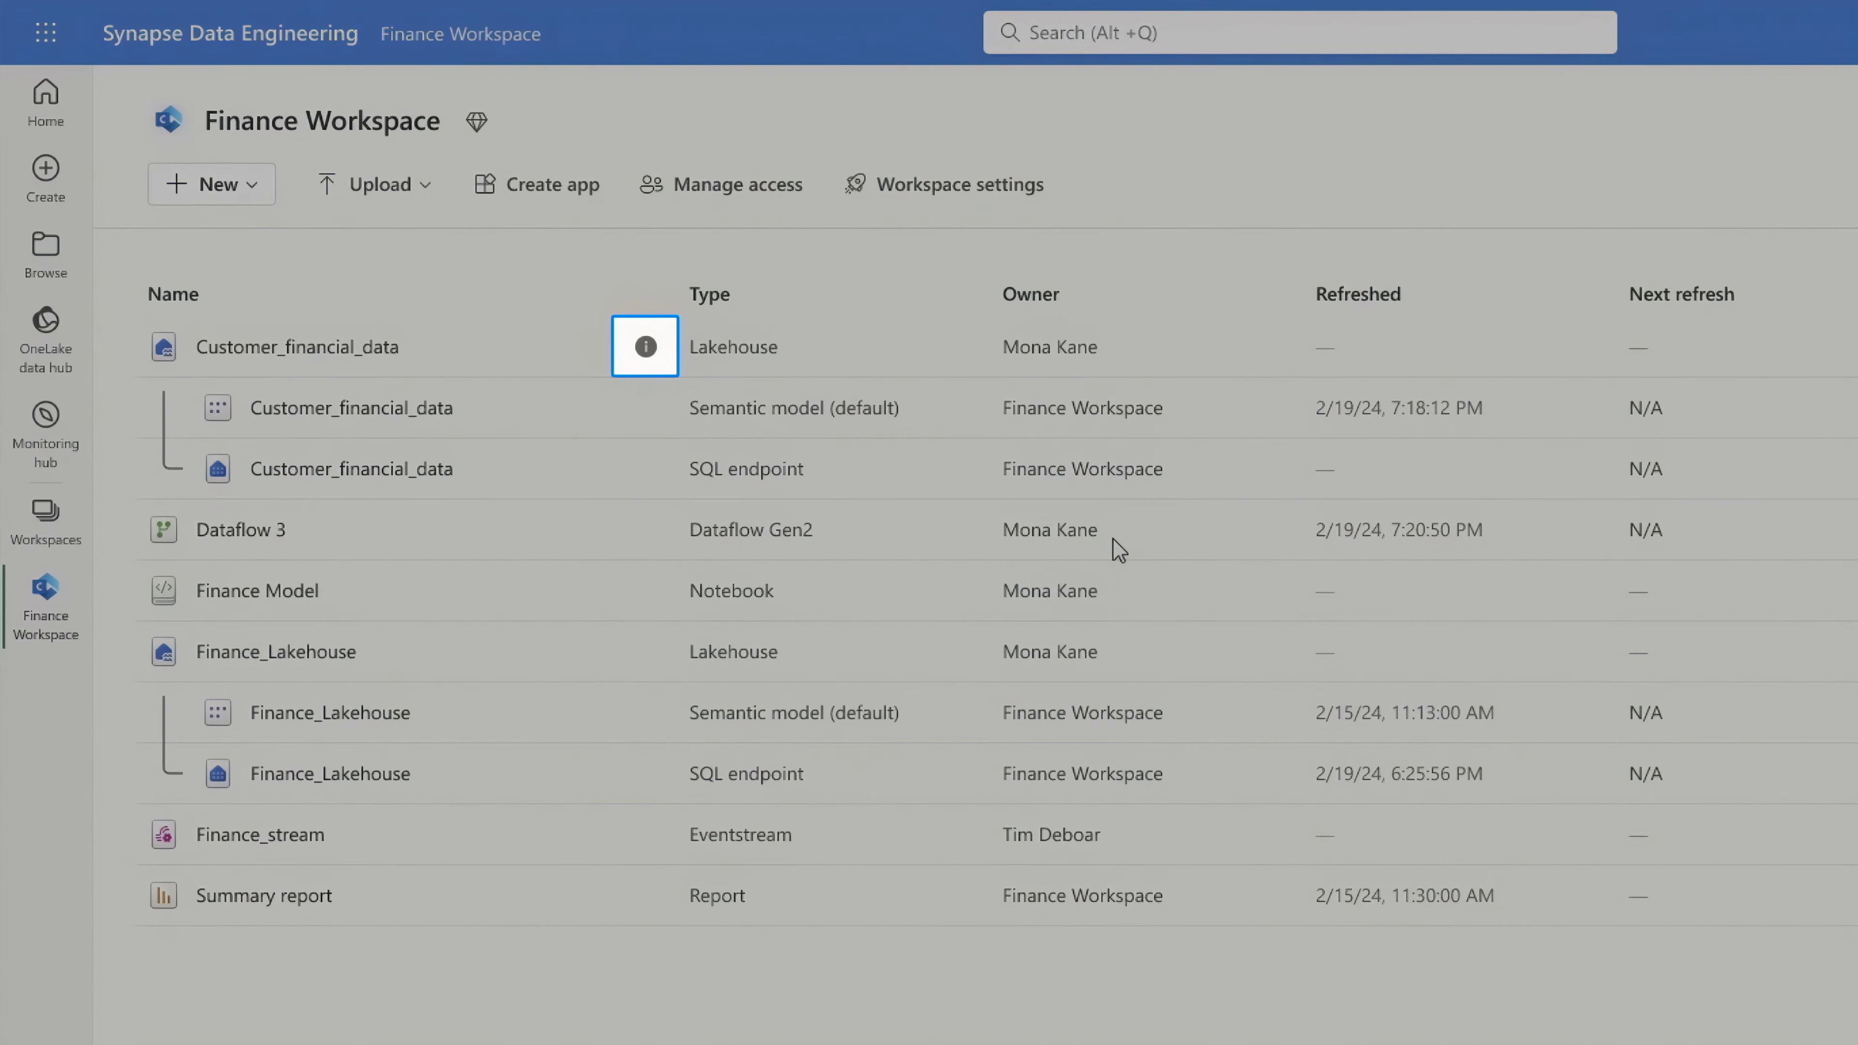
mouse_move(534, 354)
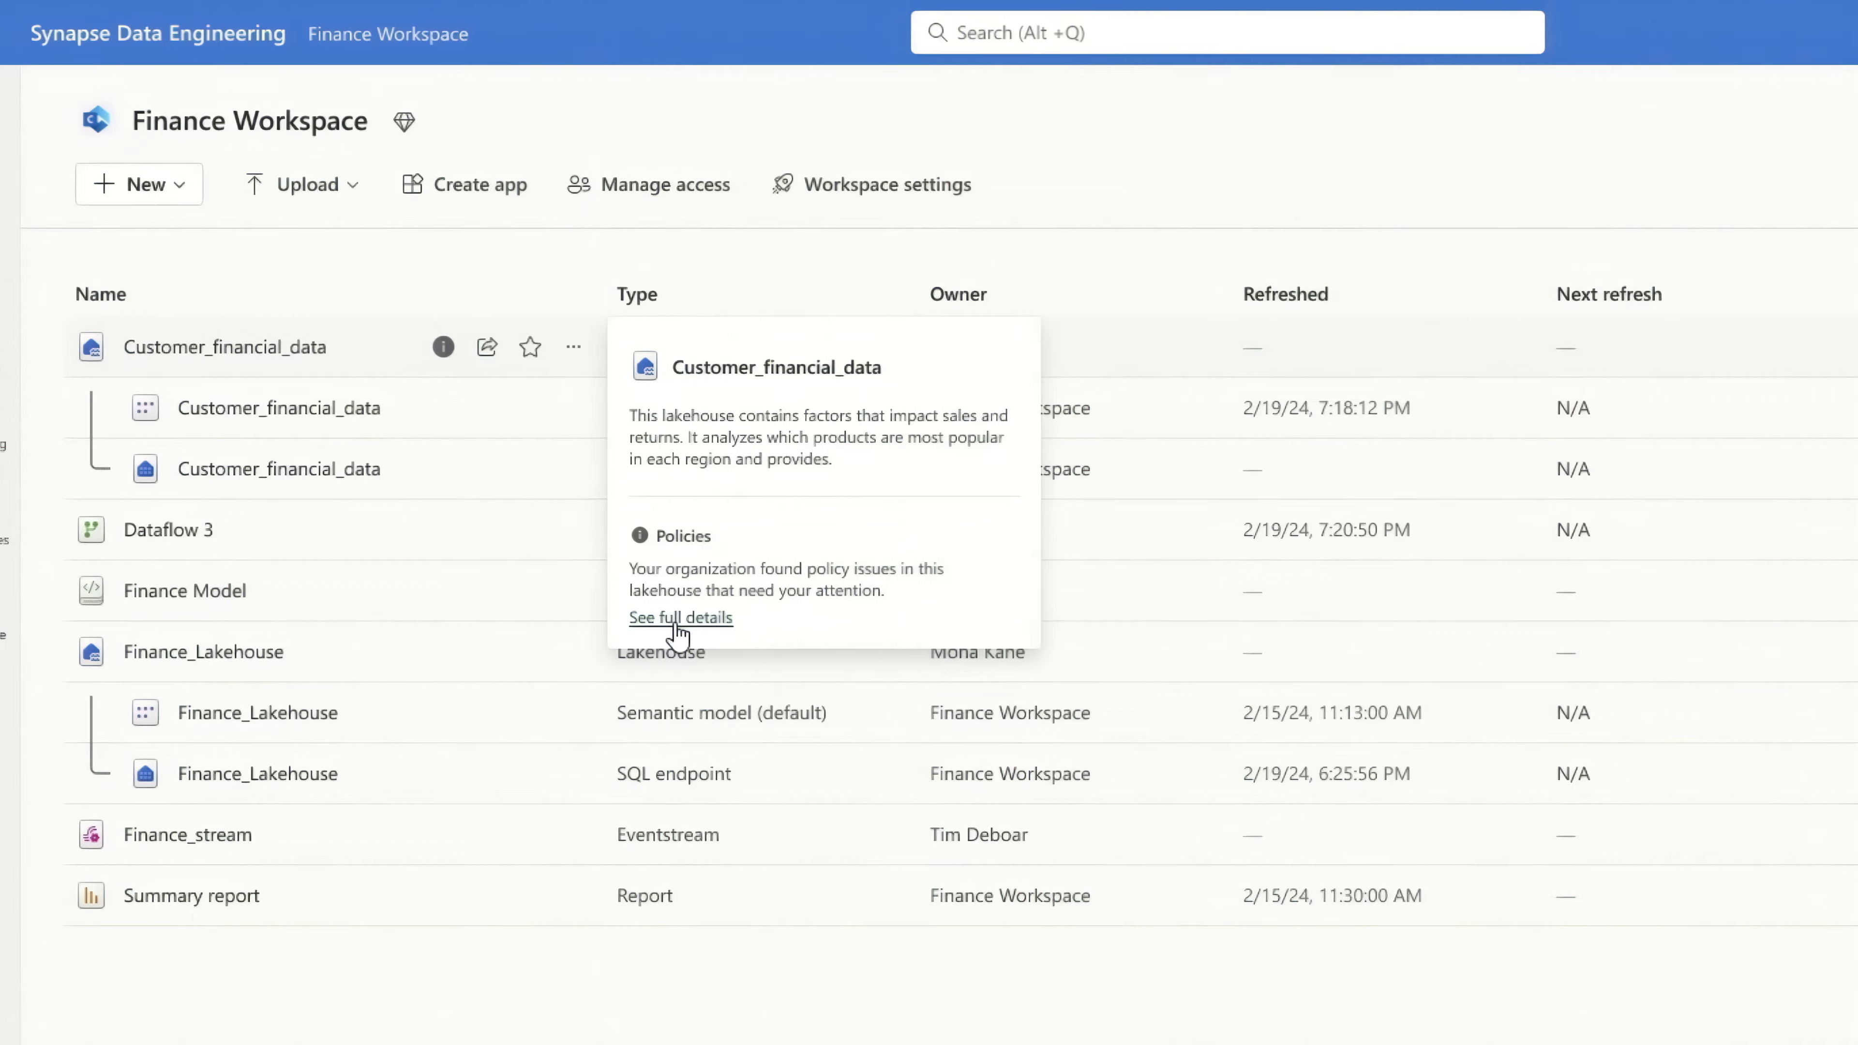
Show Customer_financial_data's full policy-issue details, including the Credit Card Number finding.
click(676, 618)
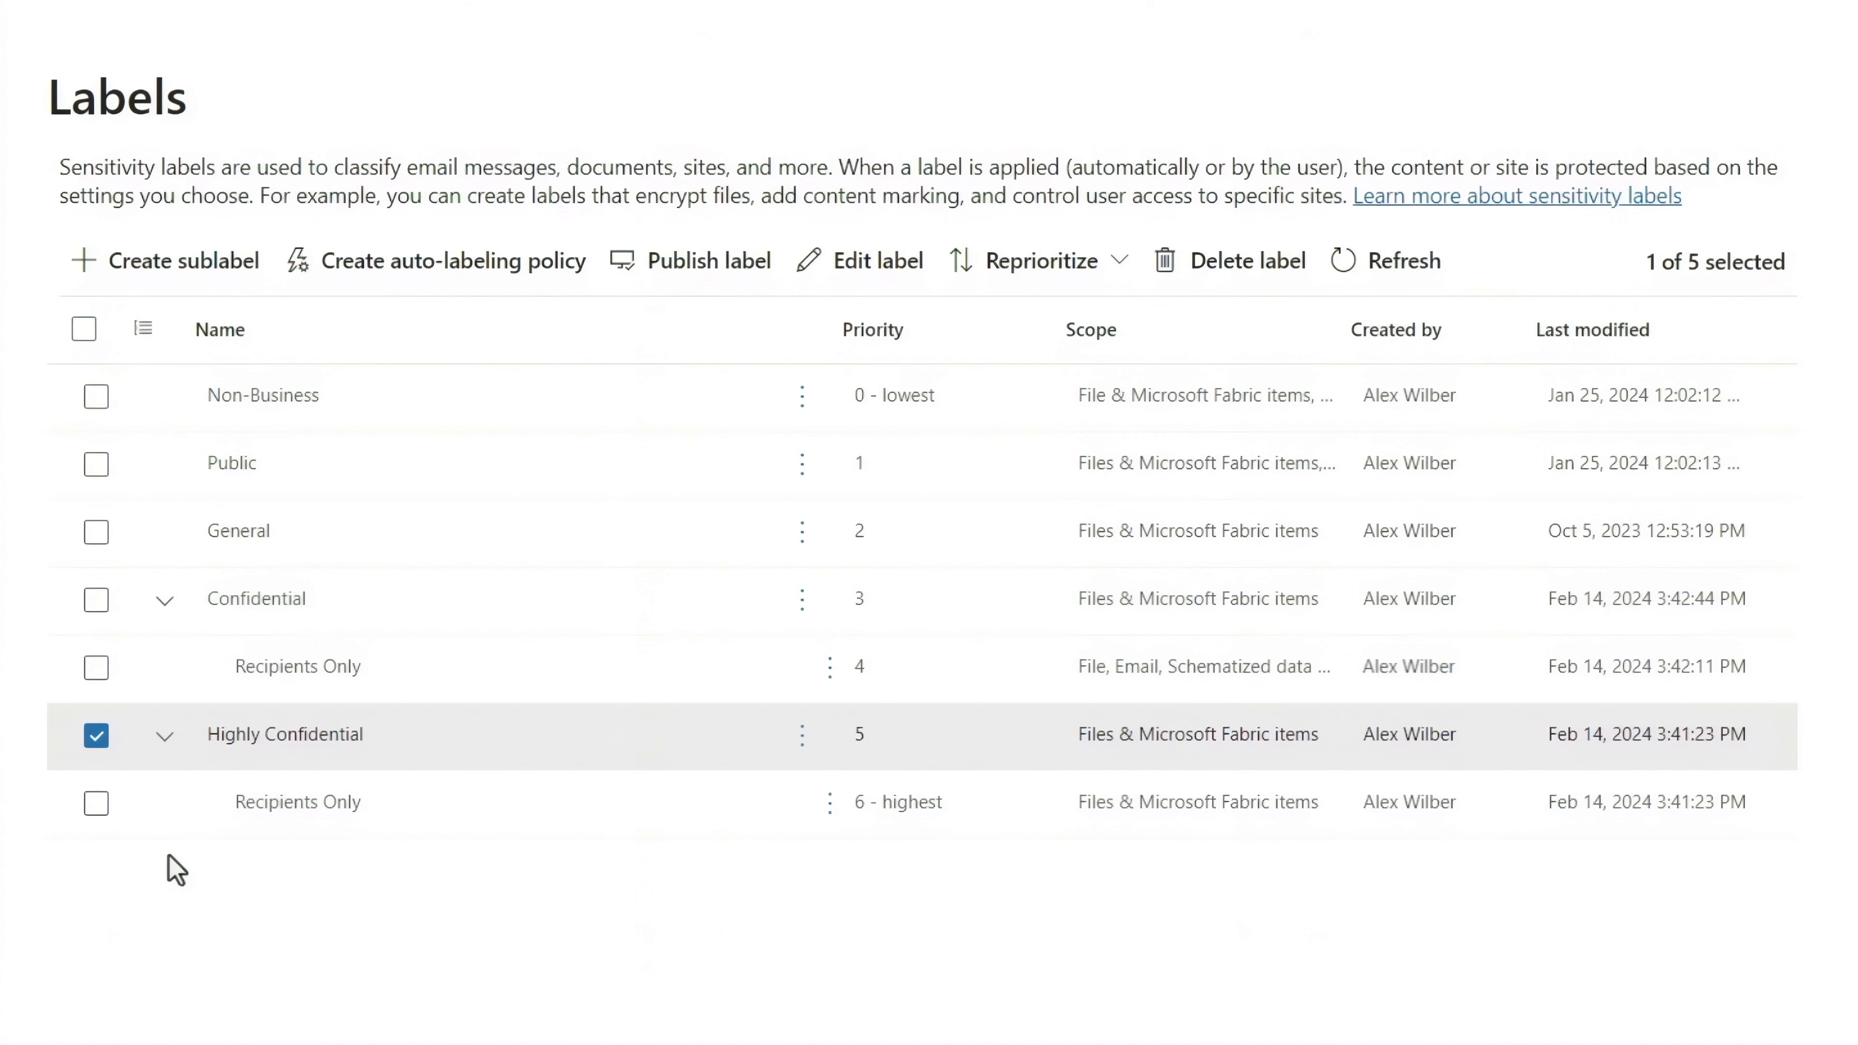
Create an Internal only sublabel under Highly Confidential with access control and assigned user permissions.
click(84, 262)
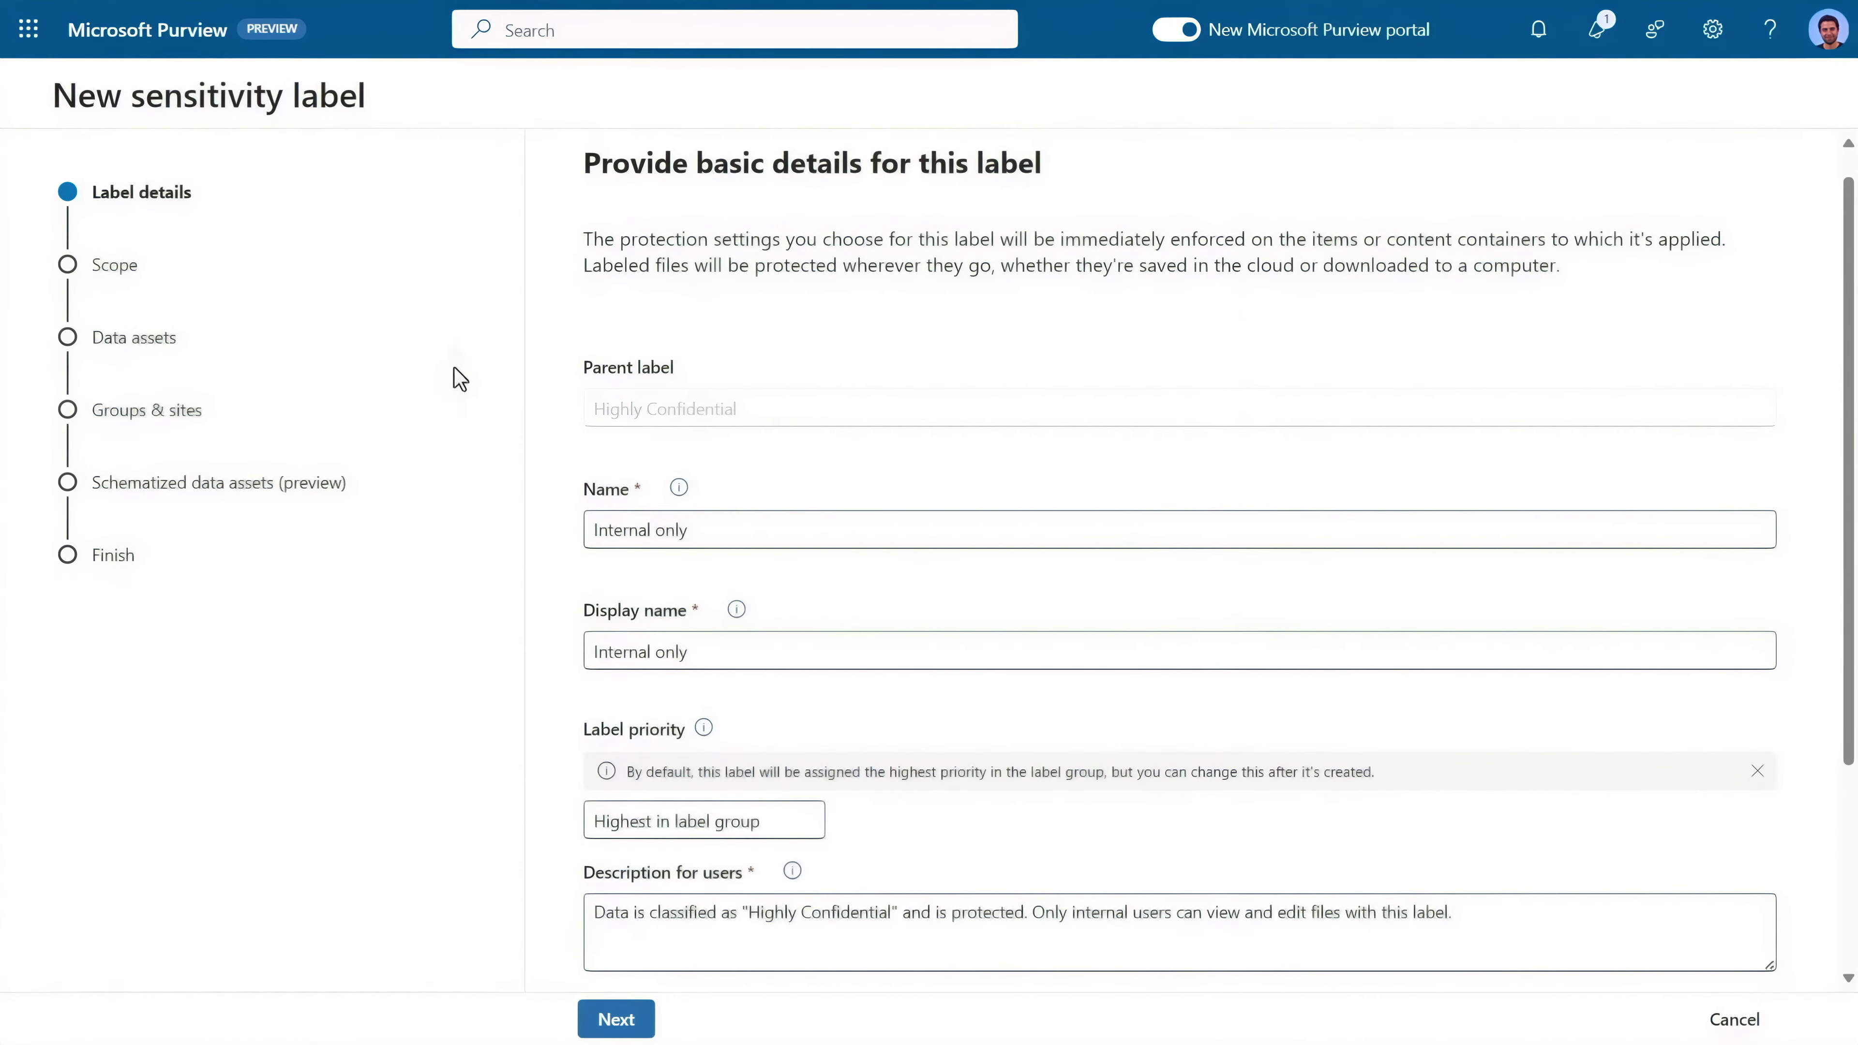
click(594, 1021)
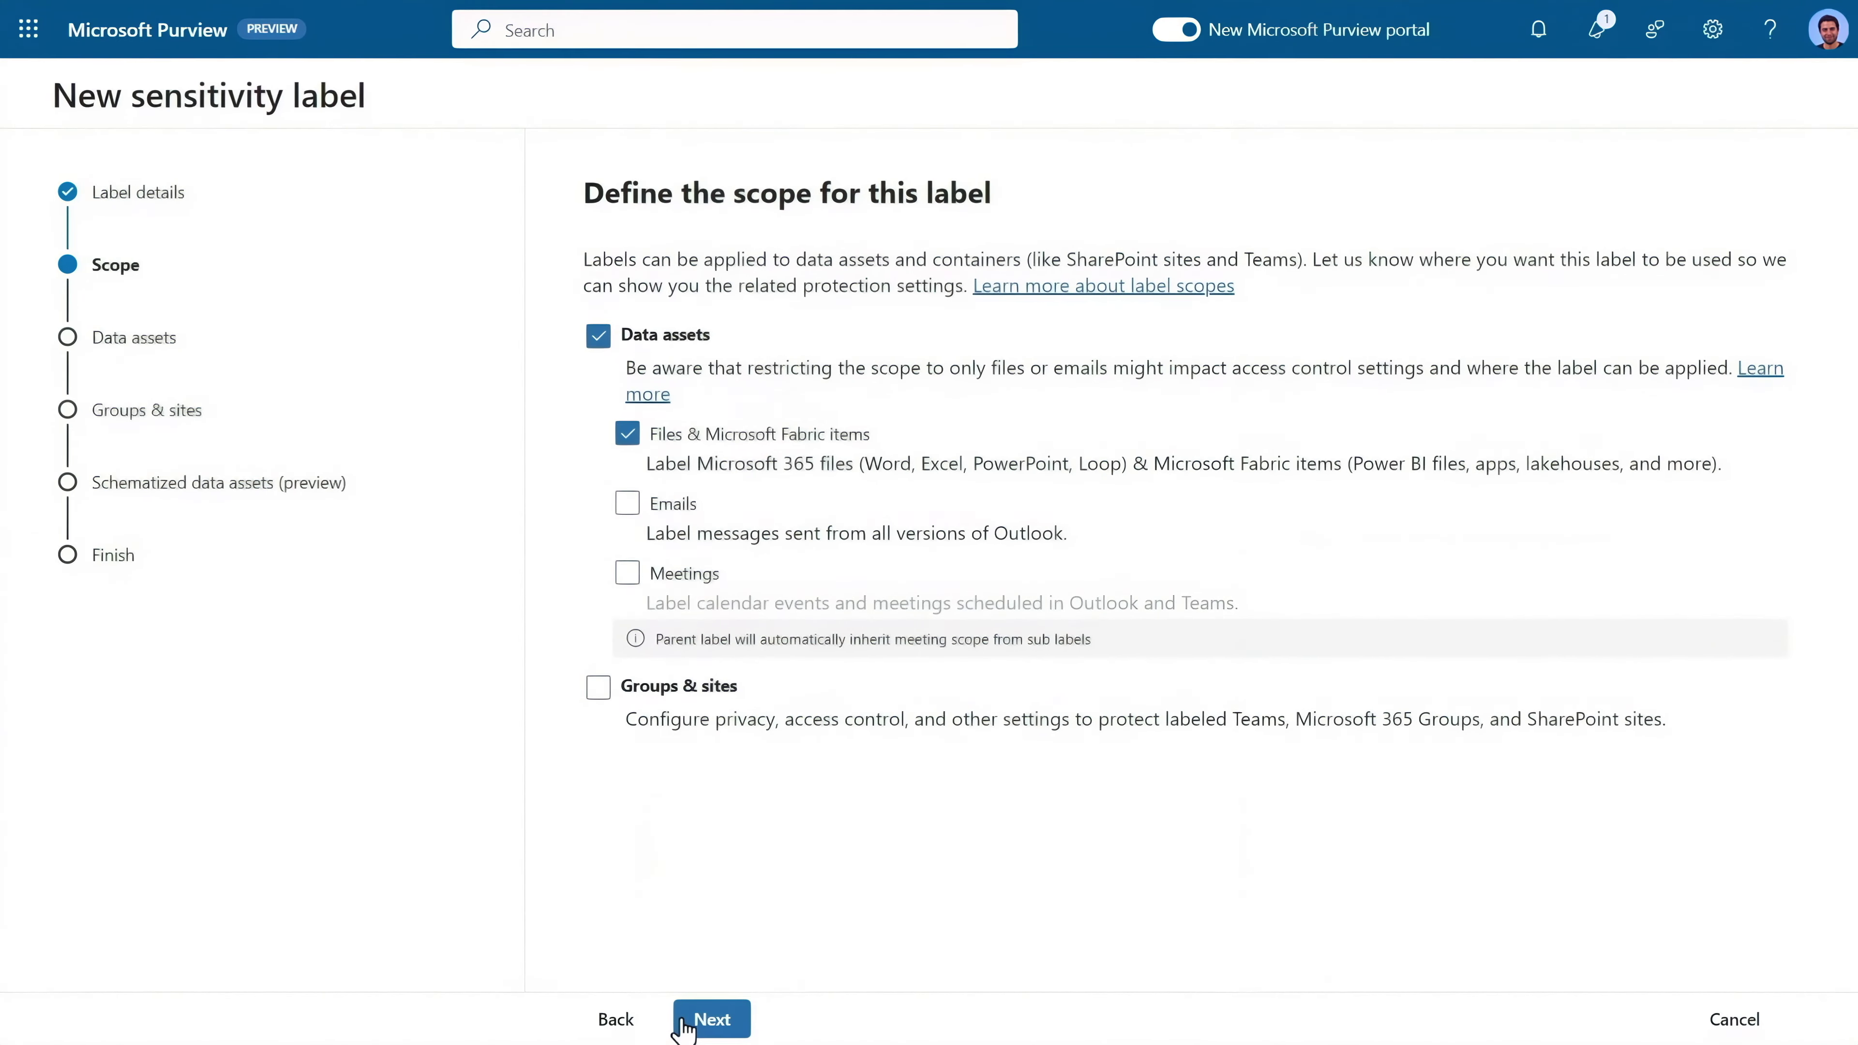
click(710, 1019)
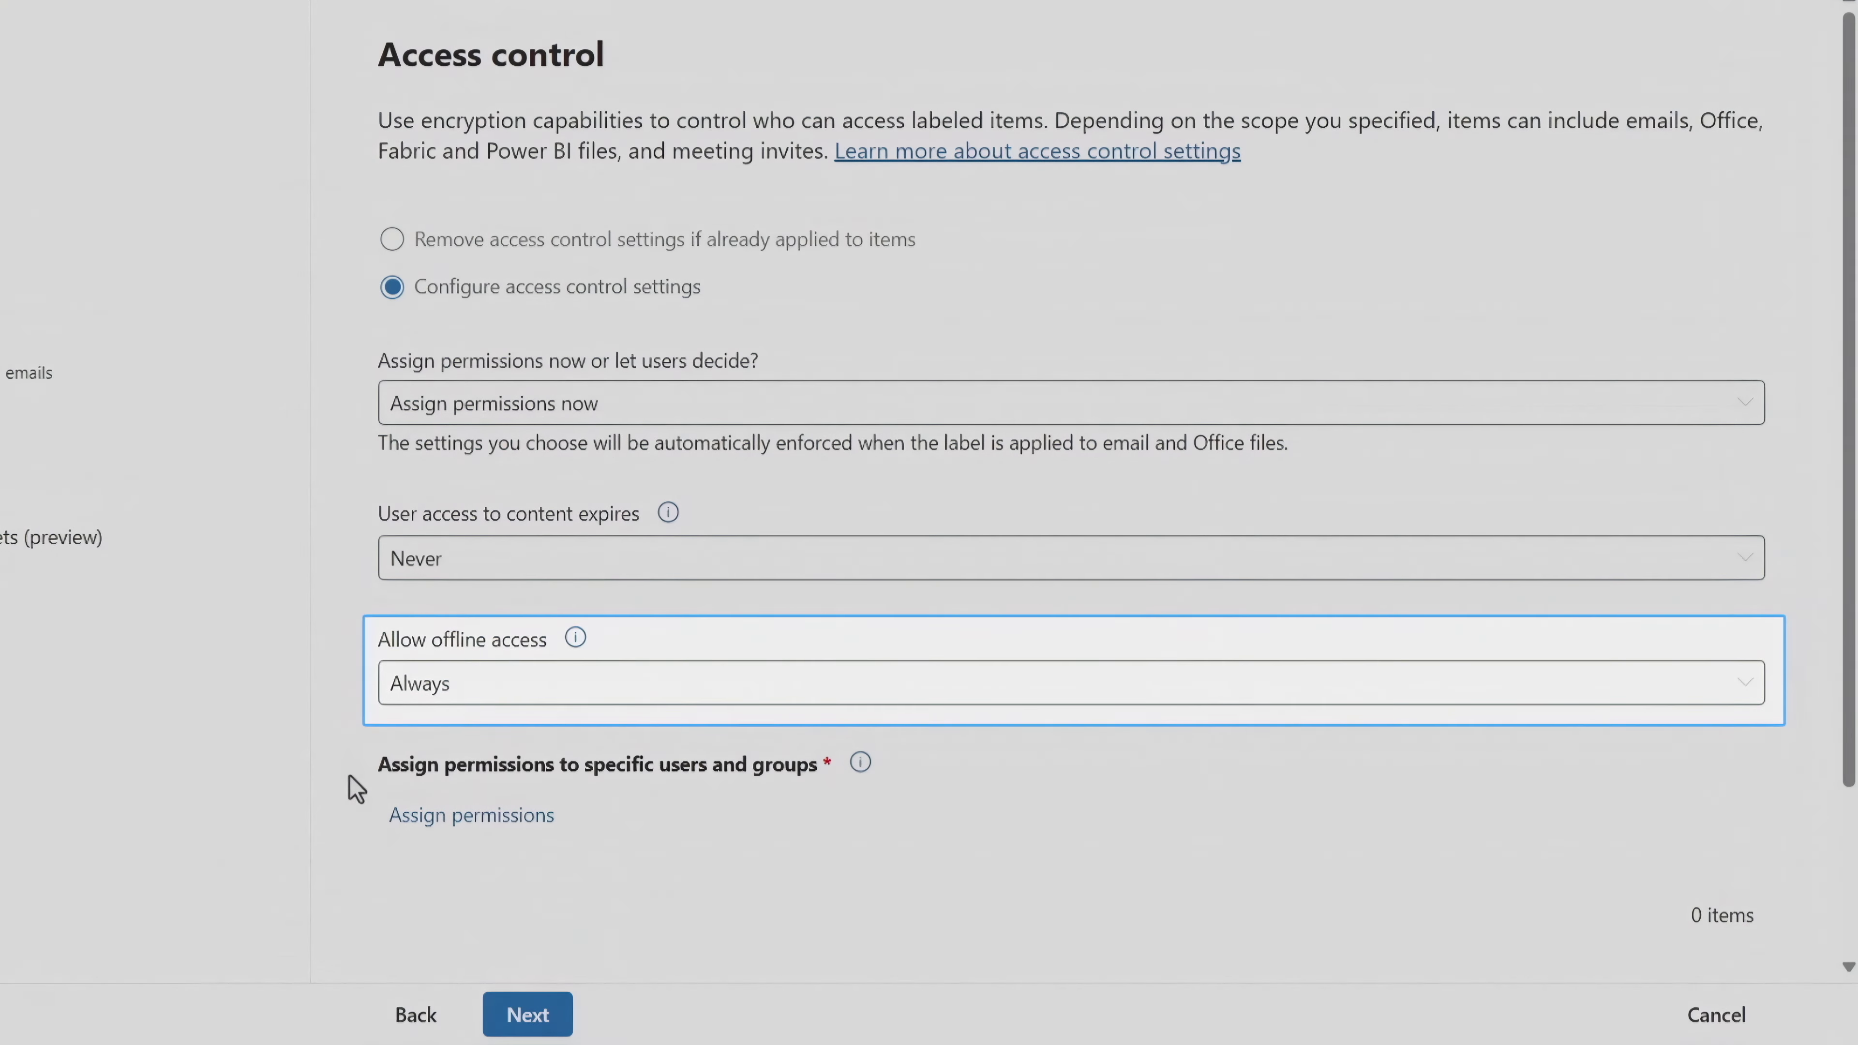
click(410, 815)
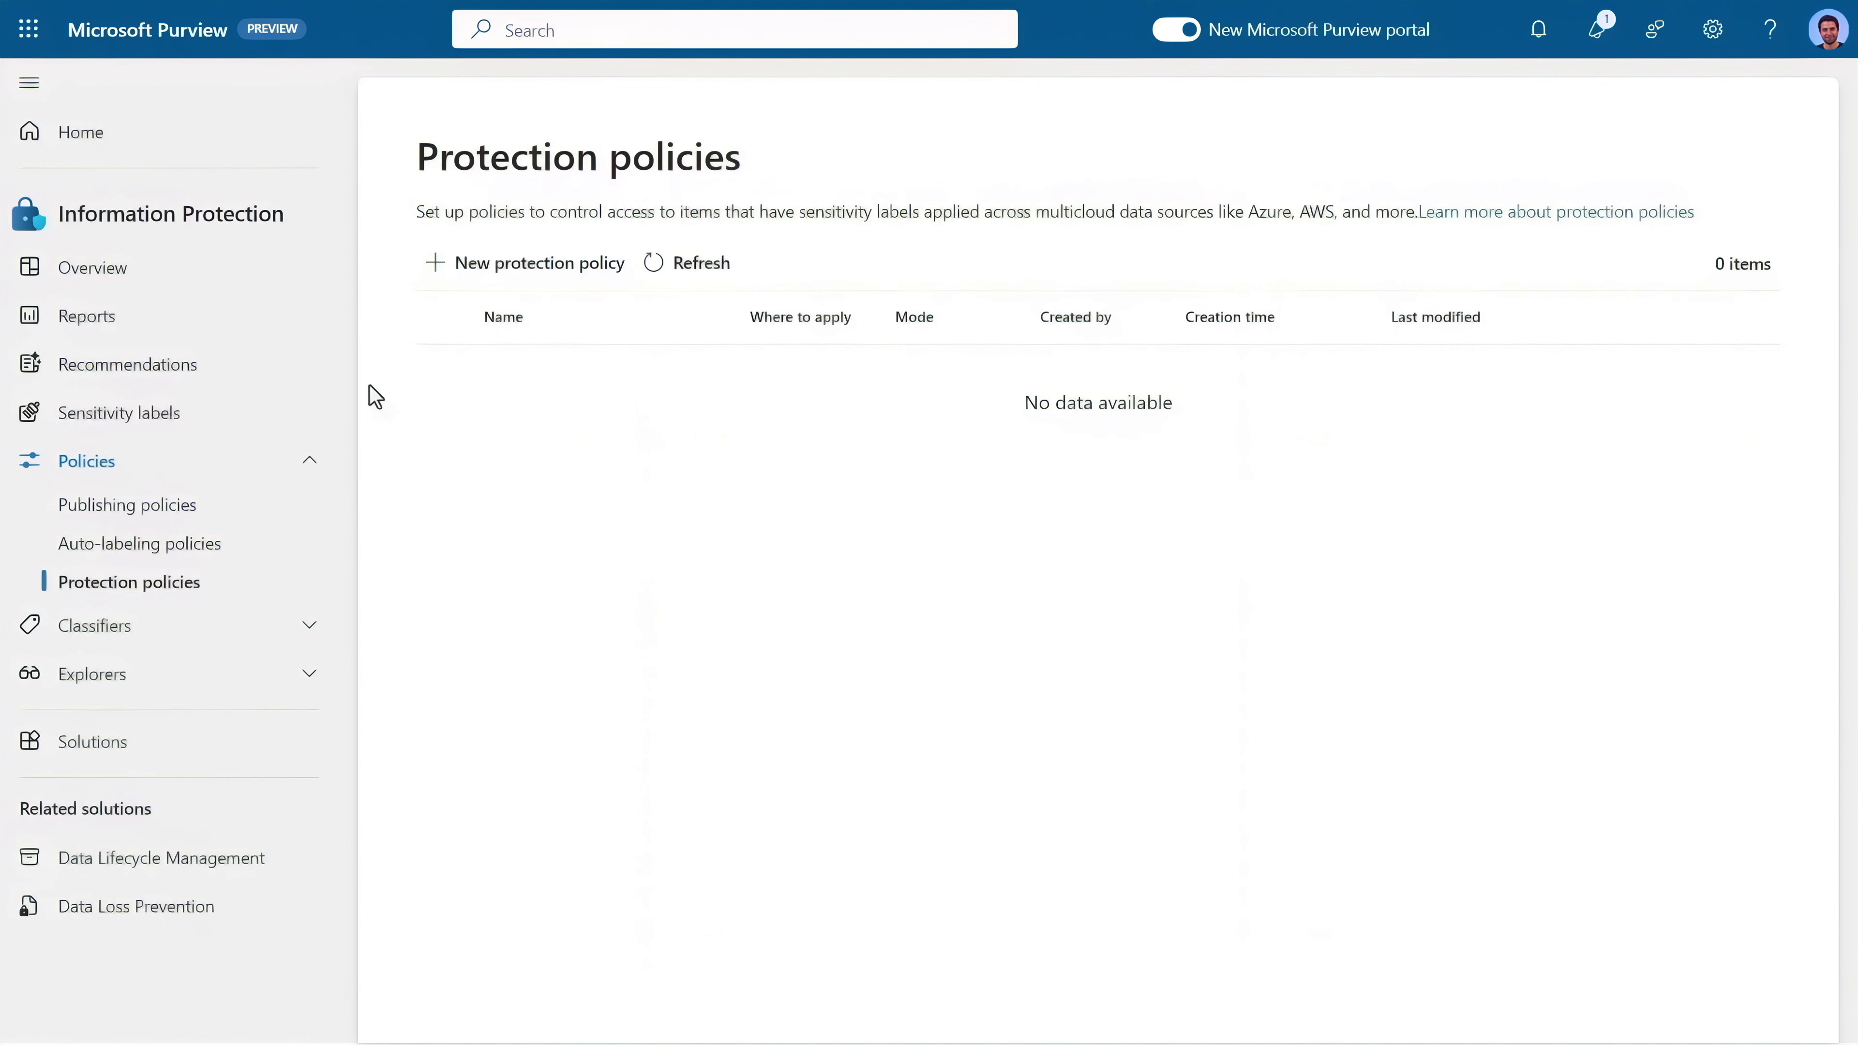
Create a protection policy detecting the Highly confidential/Internal Only label, applied to Microsoft Fabric.
click(432, 264)
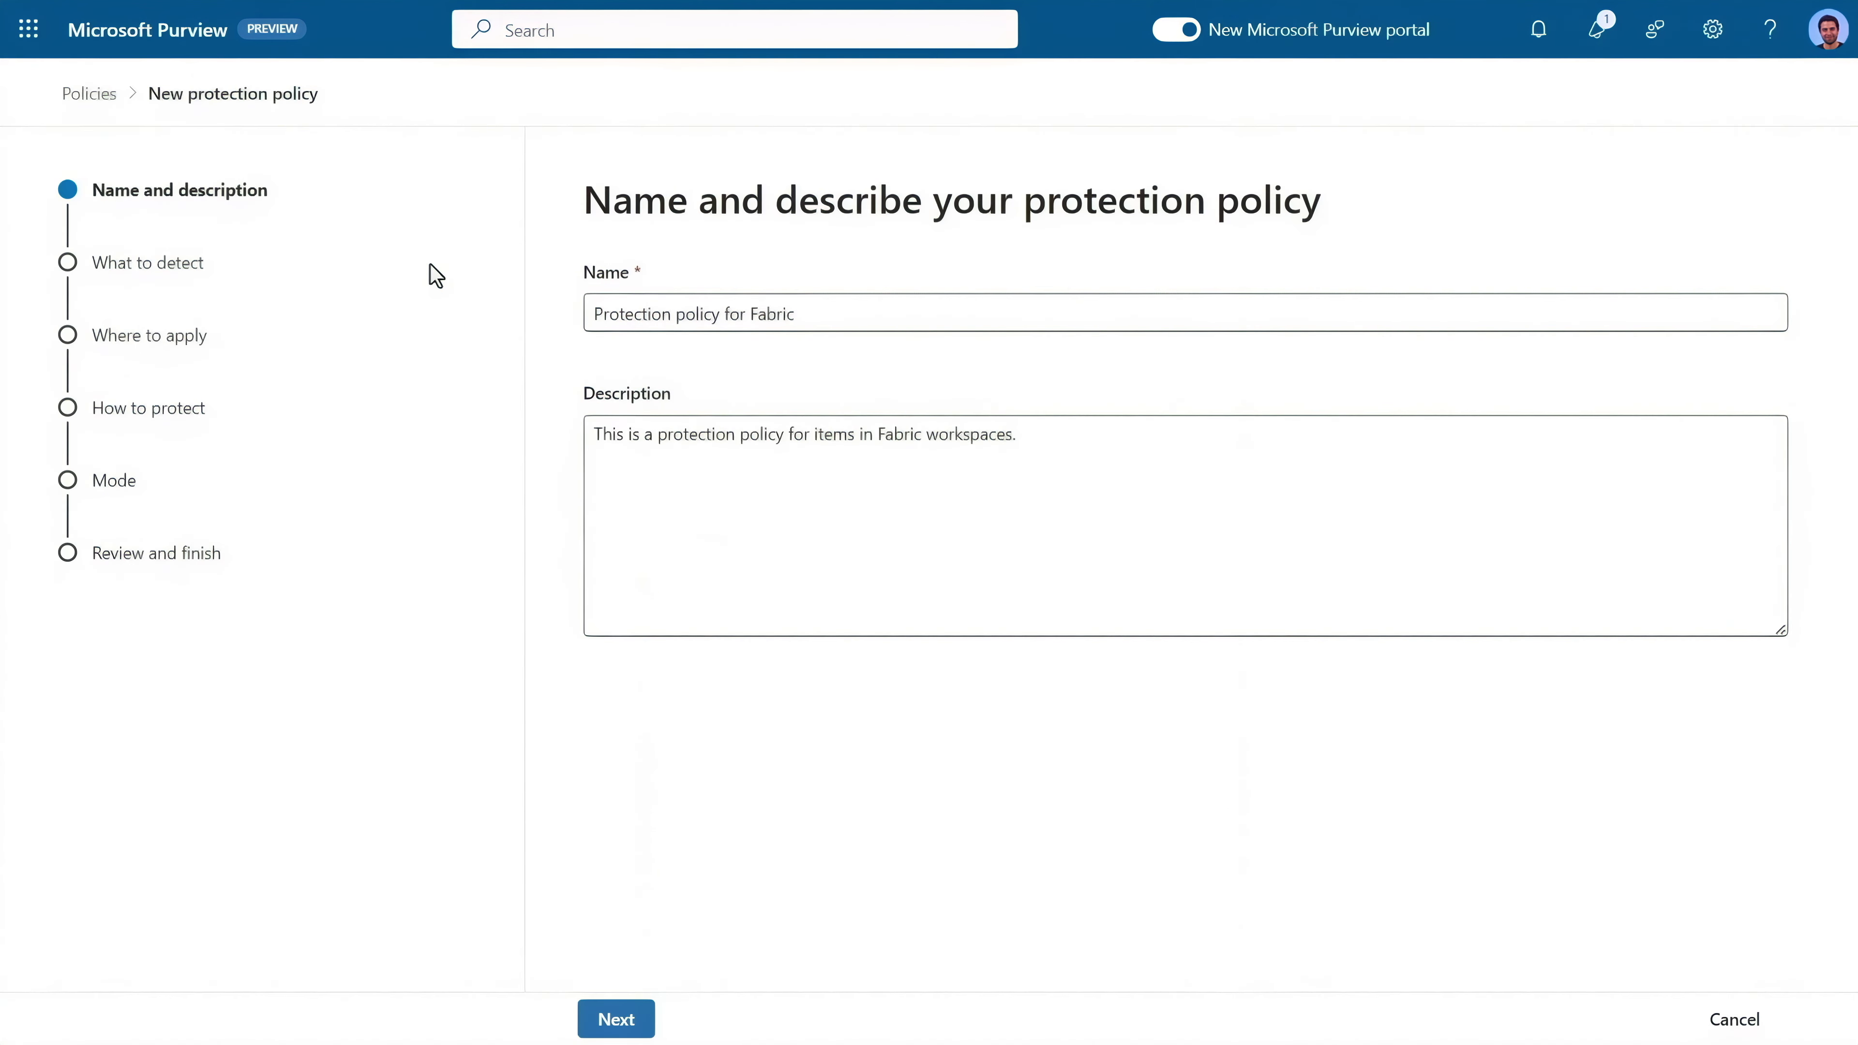
click(585, 1021)
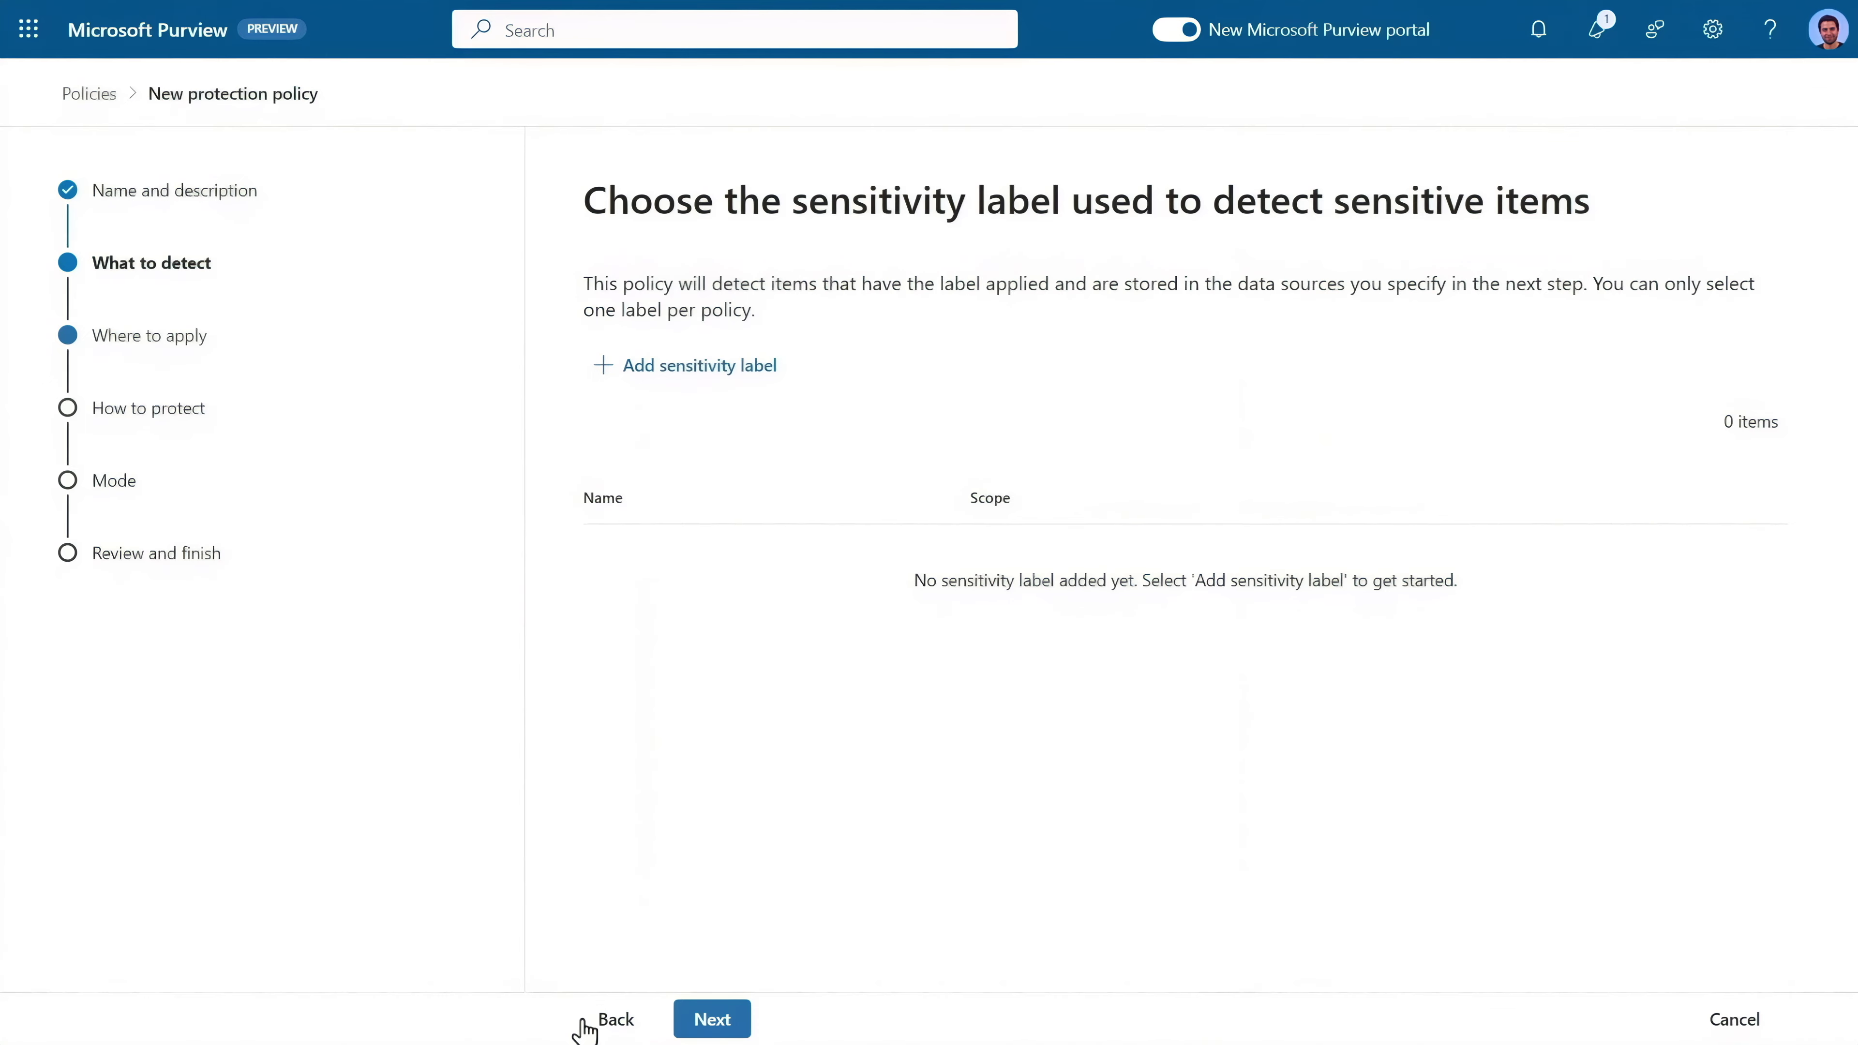
click(611, 375)
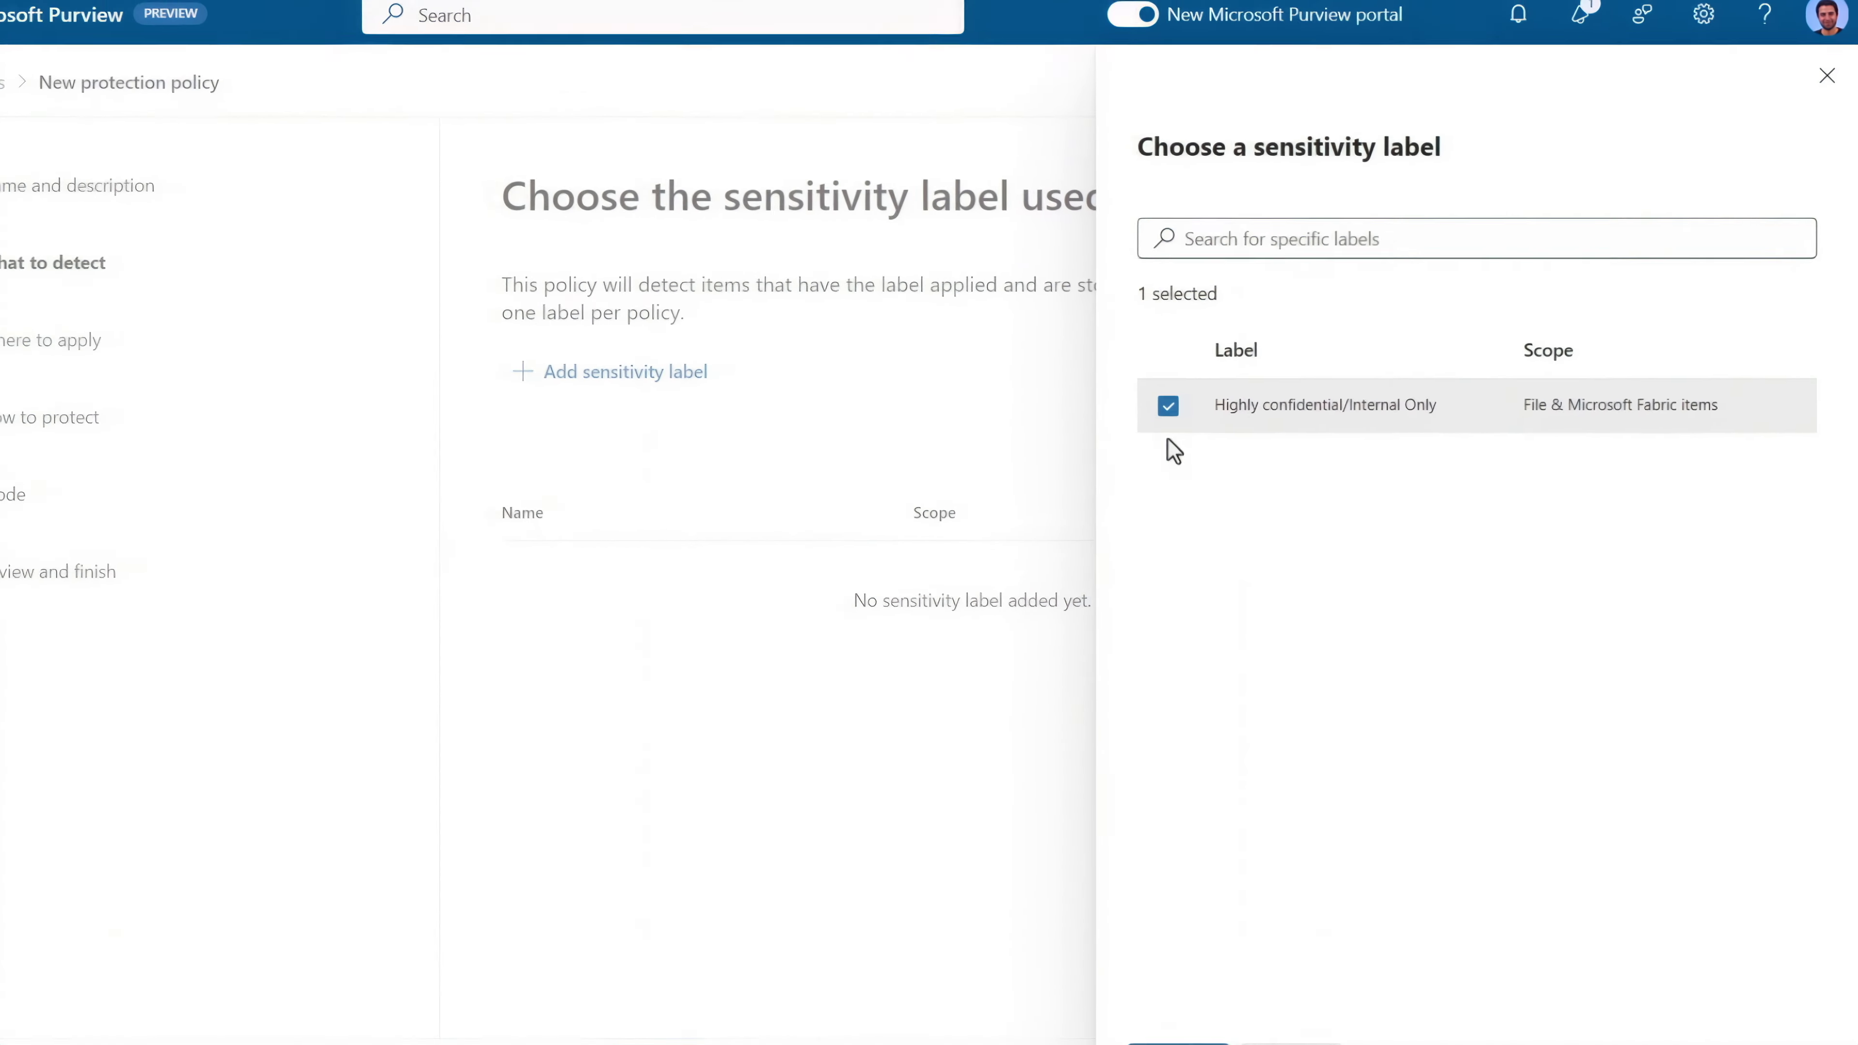
click(1182, 1024)
click(746, 1023)
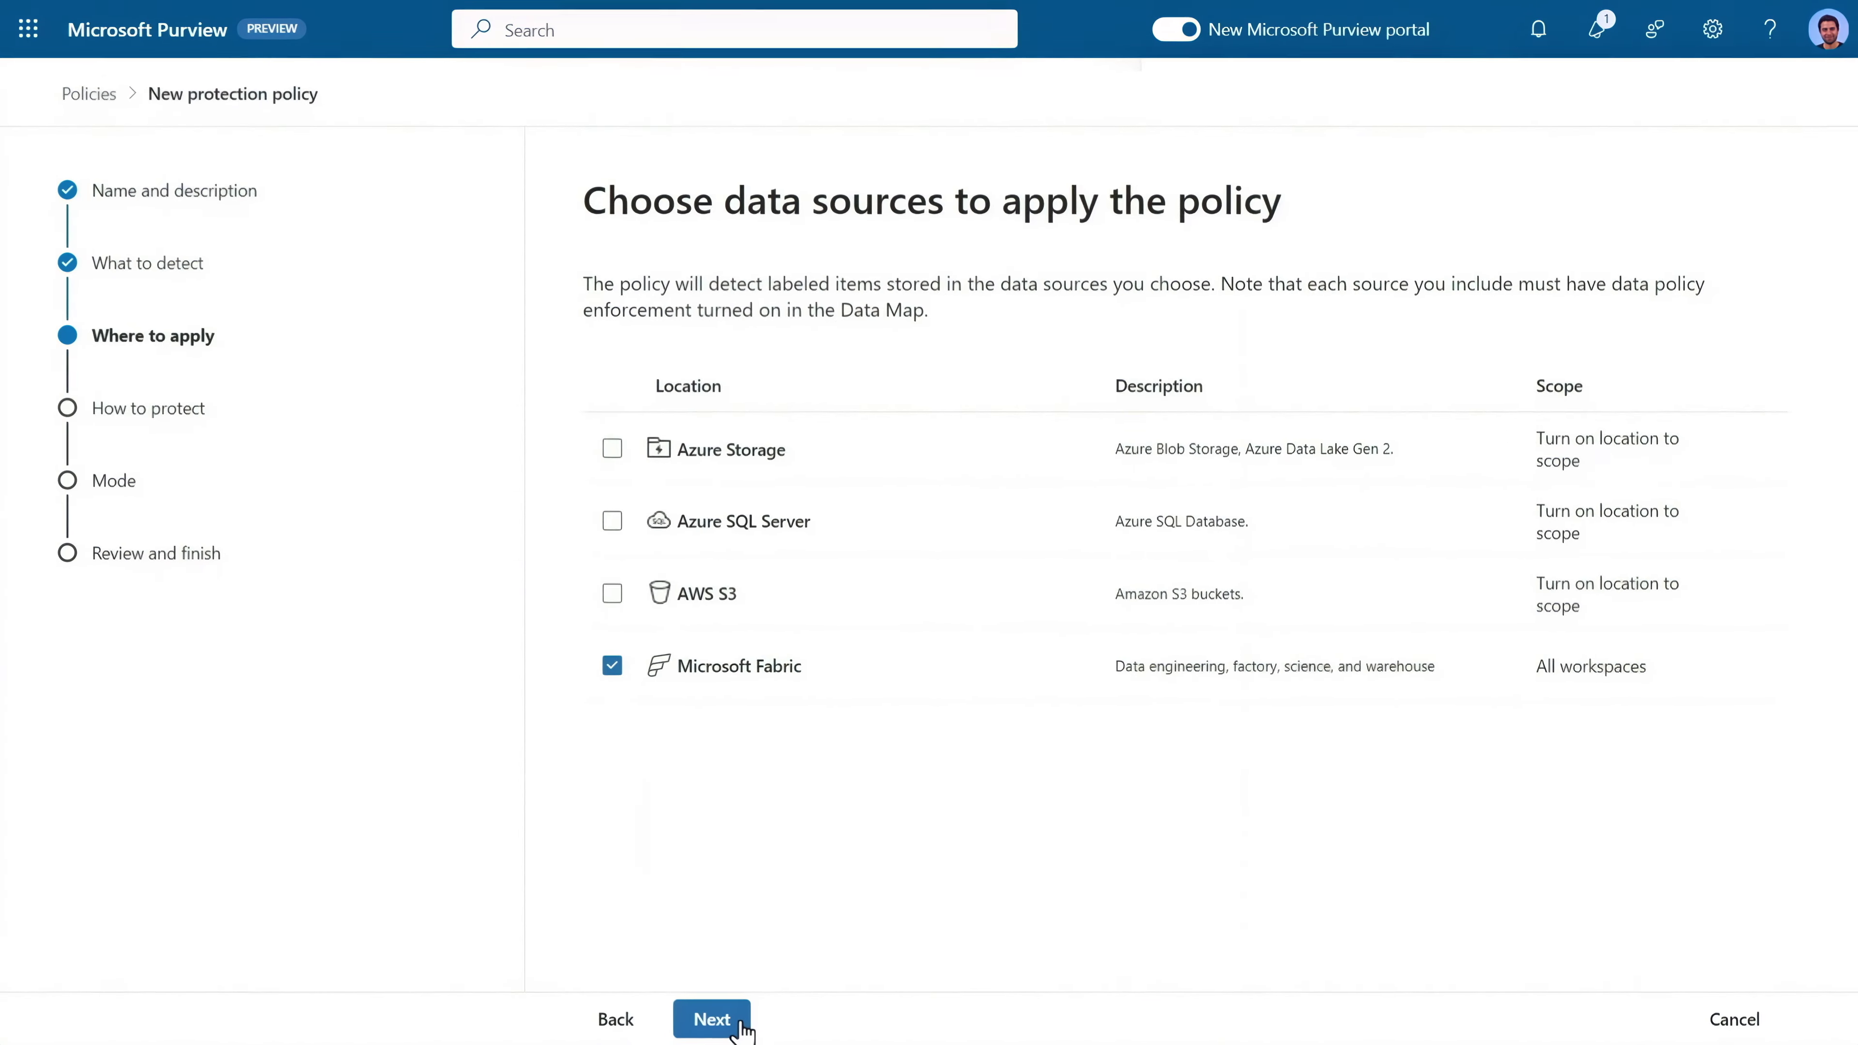
click(739, 1024)
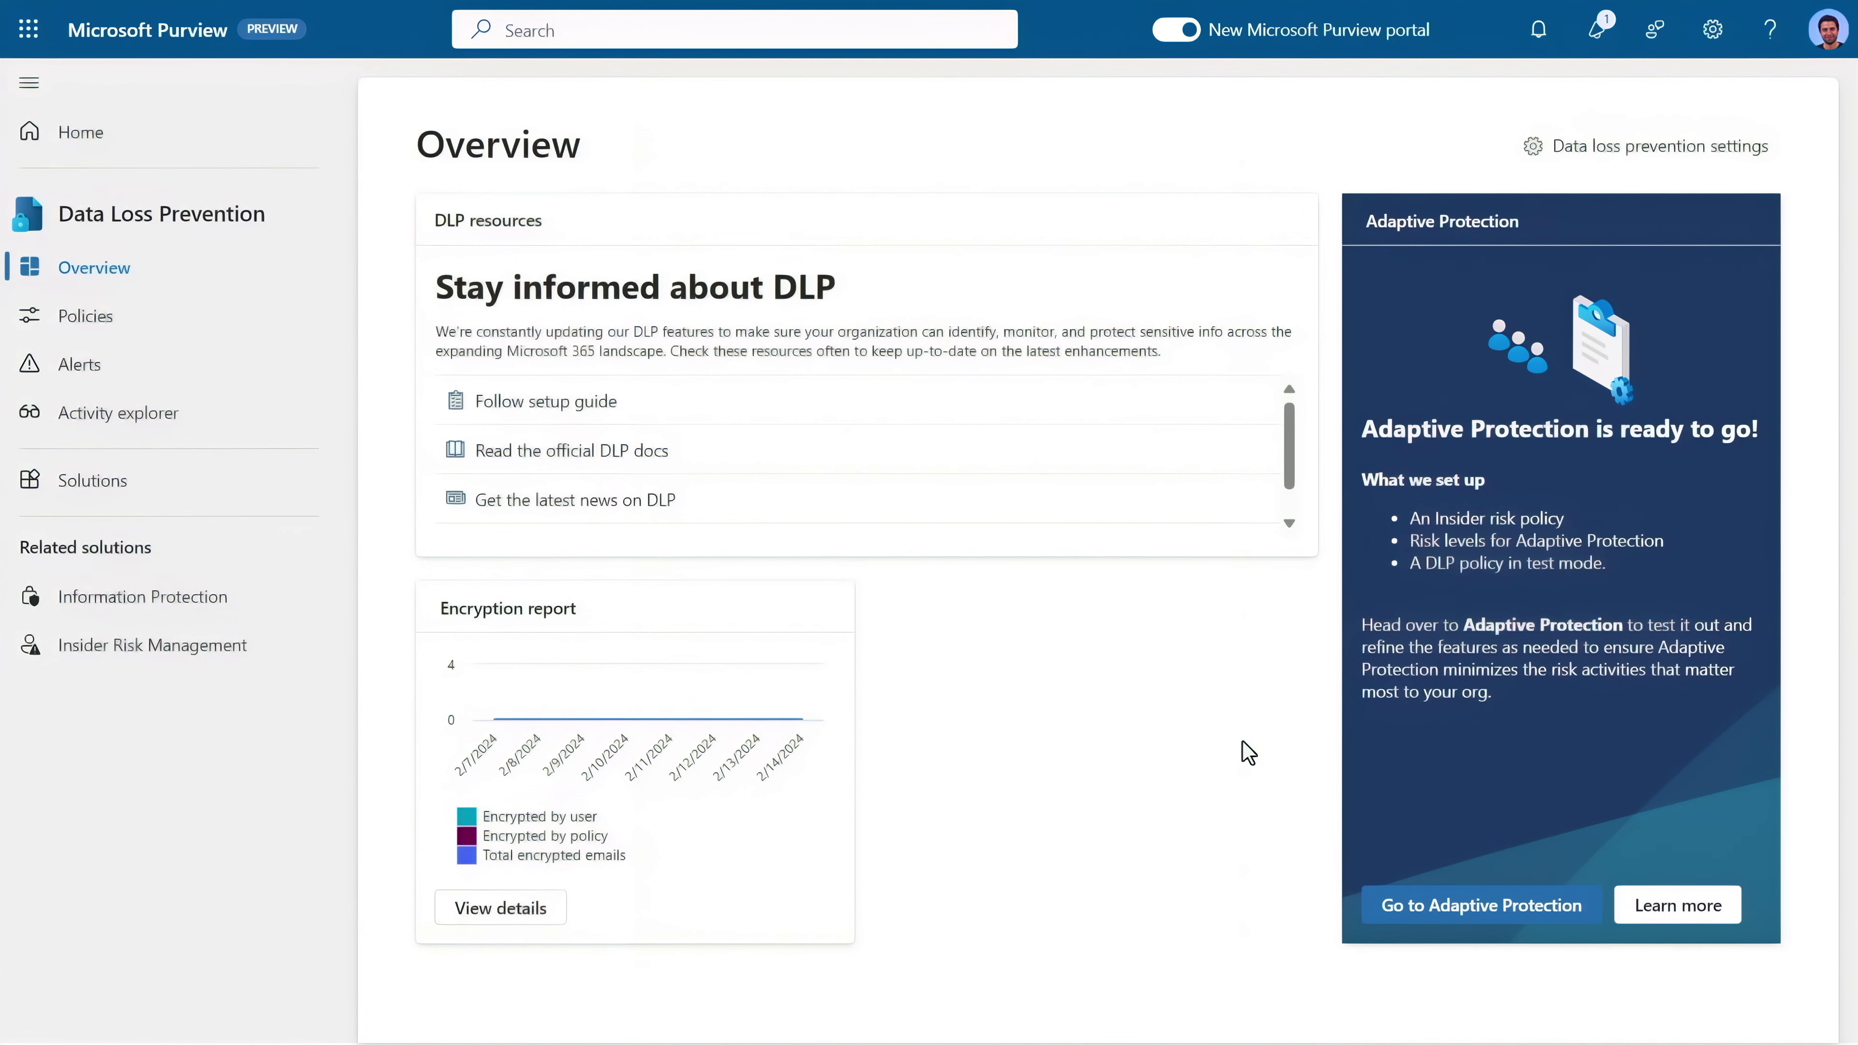
Create a custom DLP policy scoped to Microsoft Fabric, keeping all workspaces included.
click(84, 325)
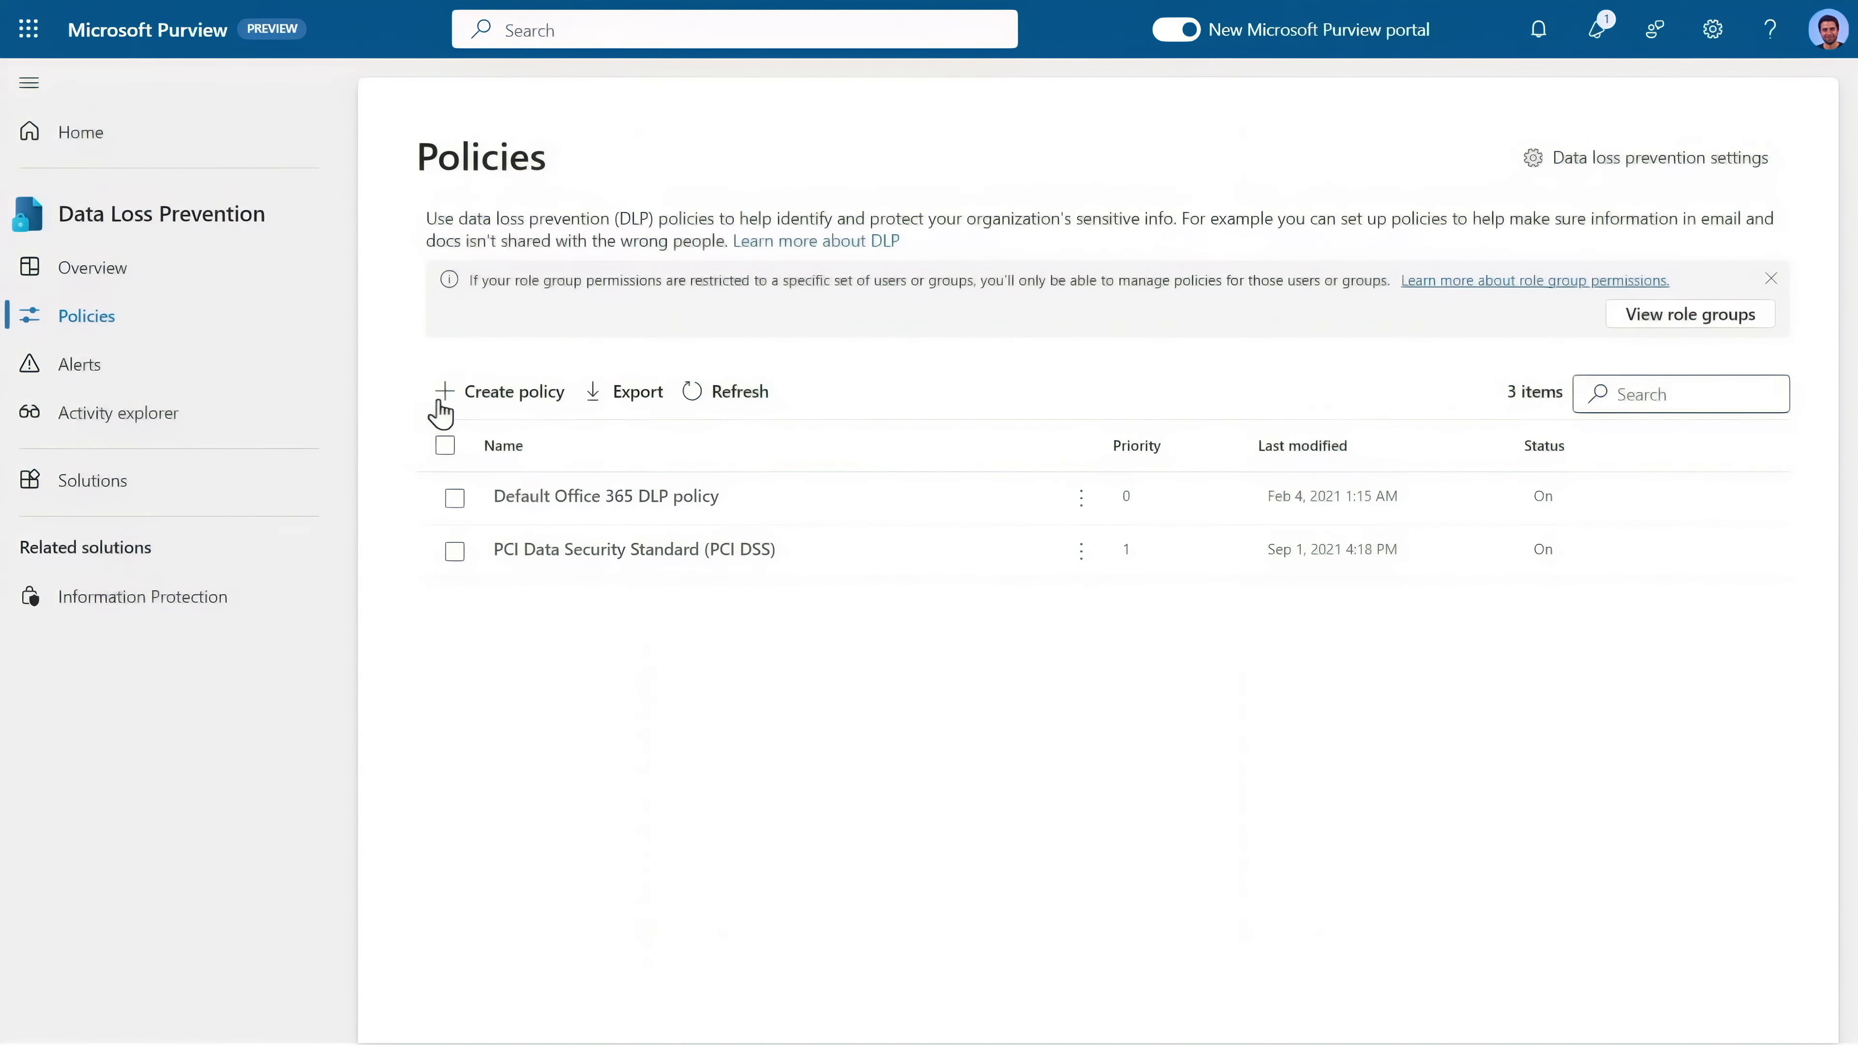
click(441, 395)
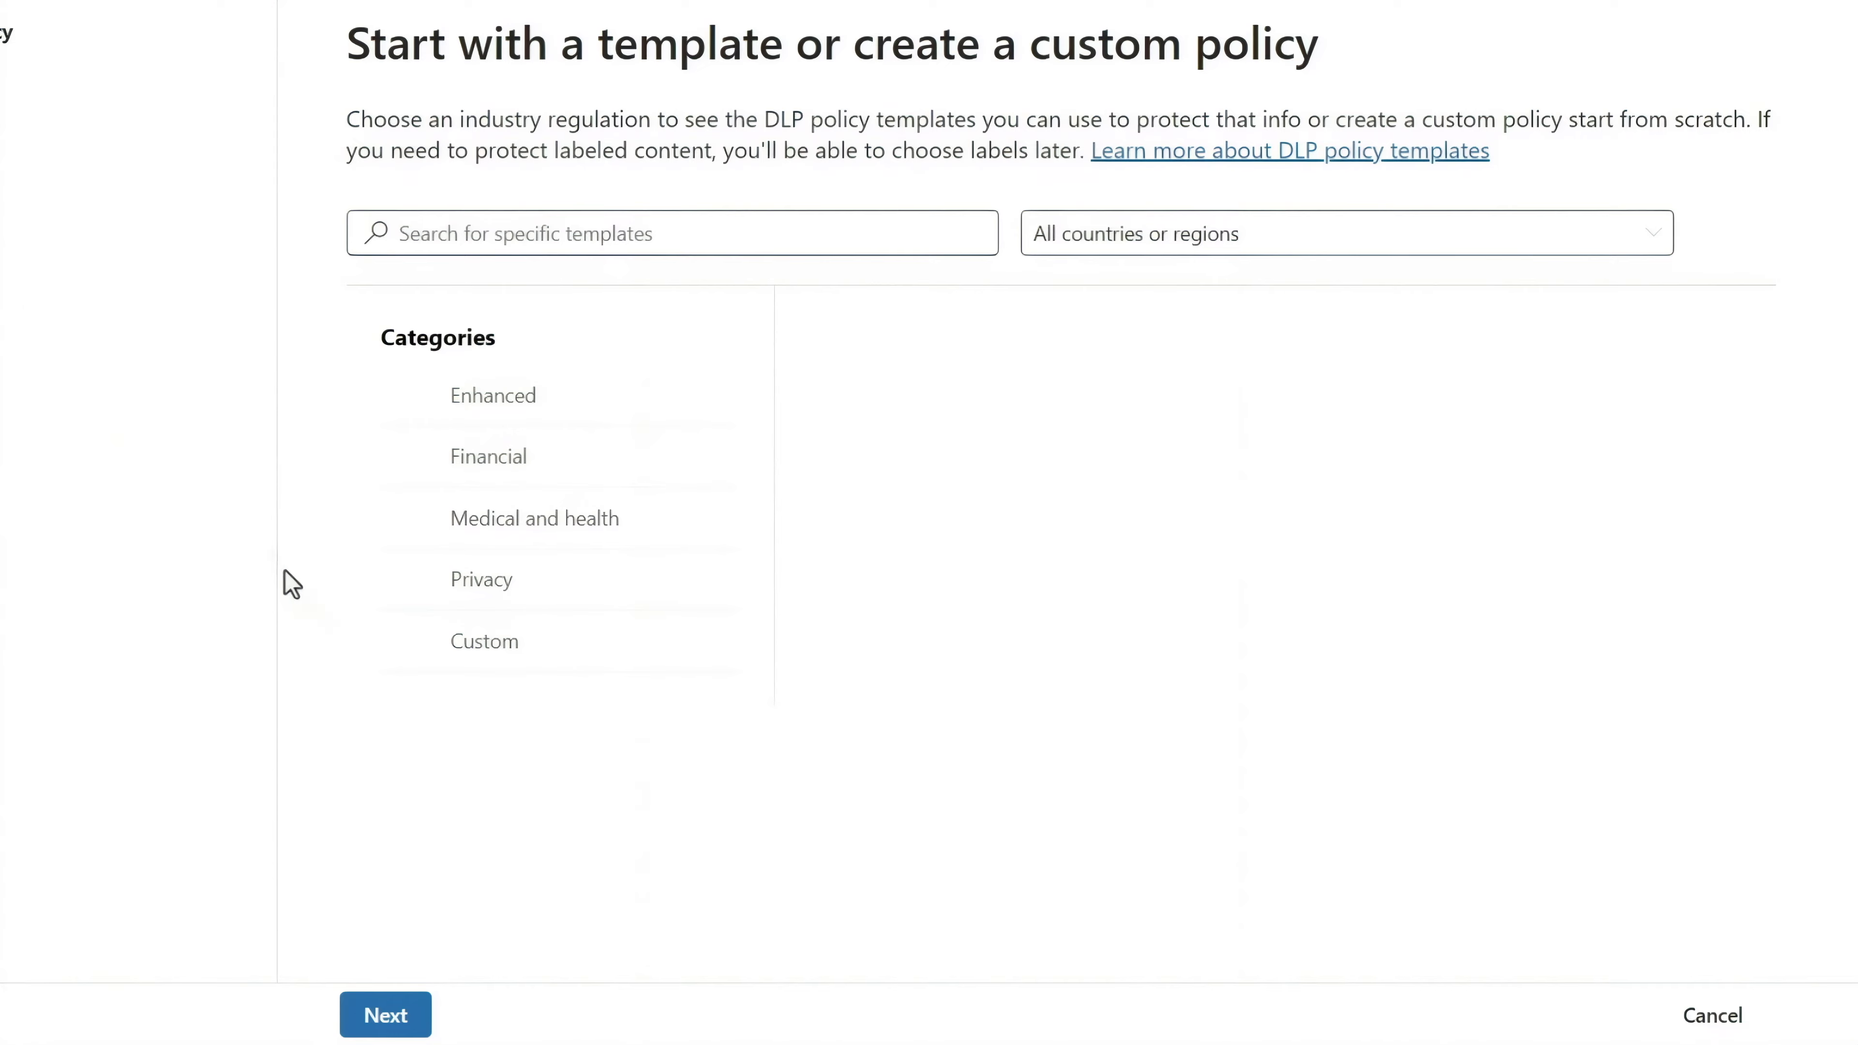
click(464, 662)
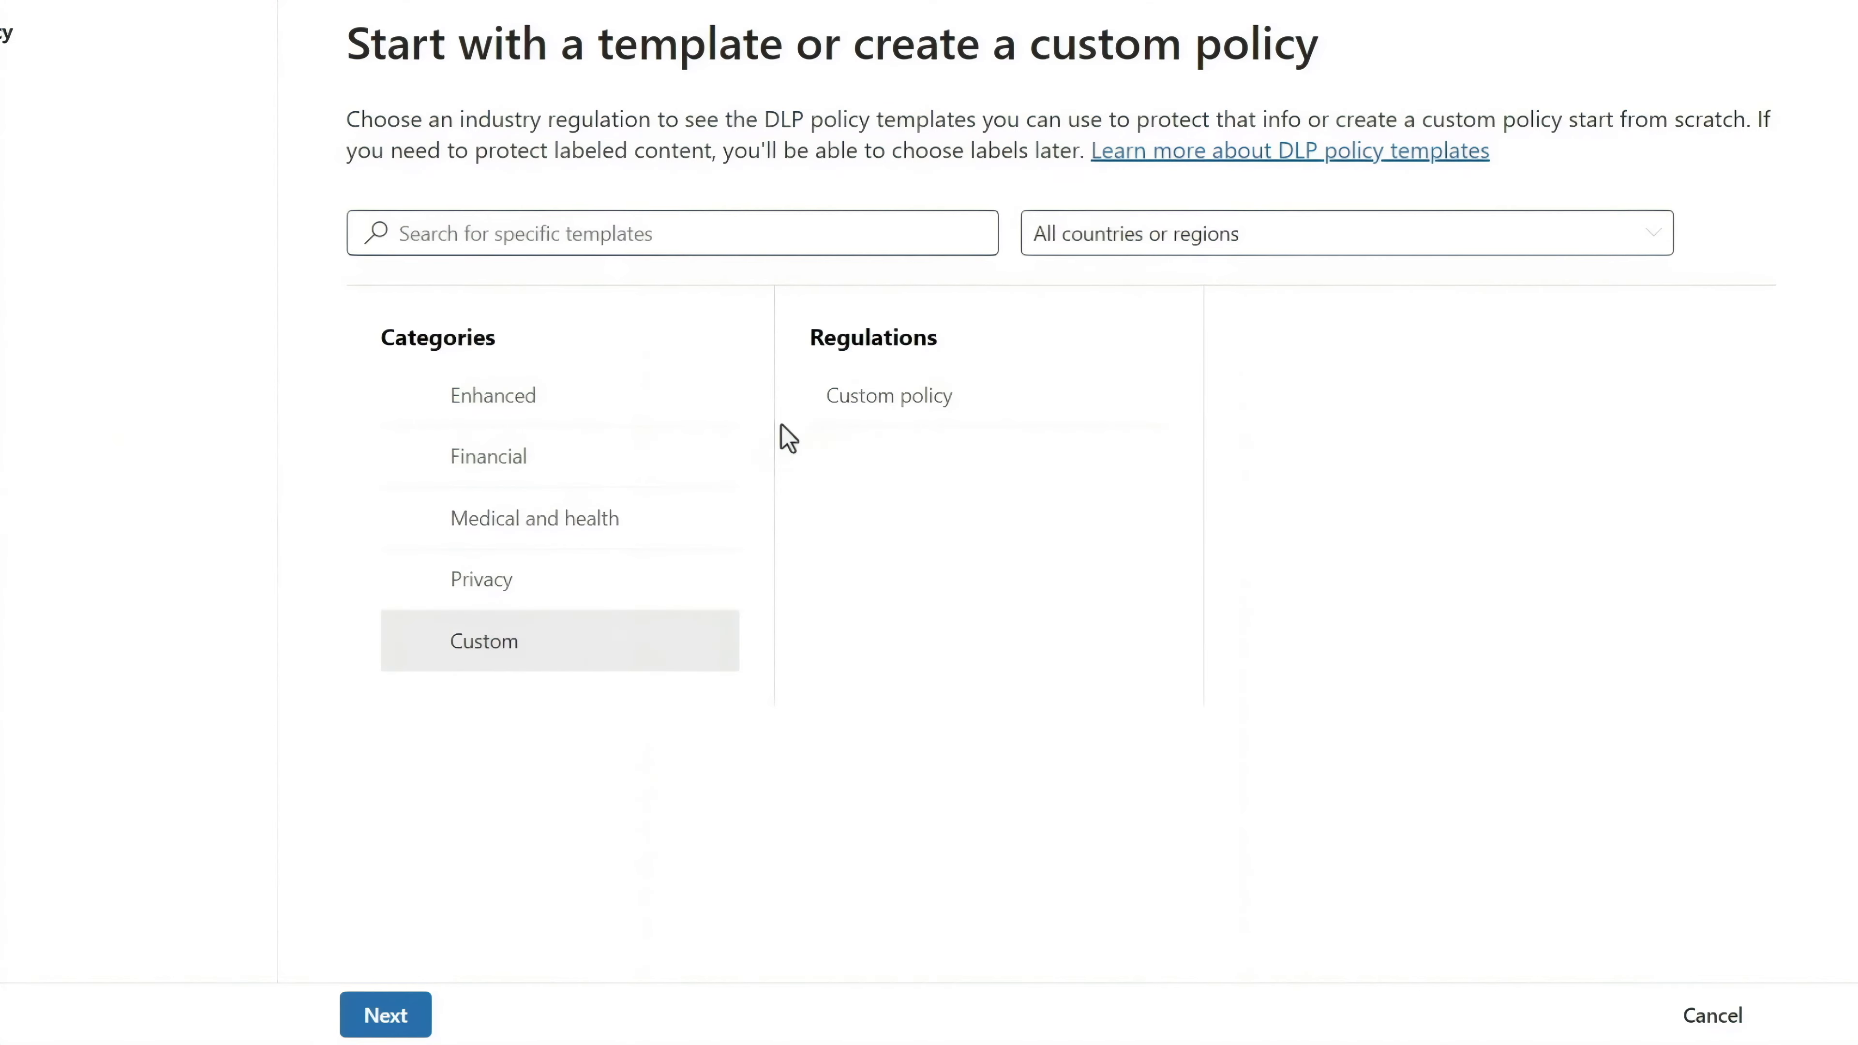
click(883, 410)
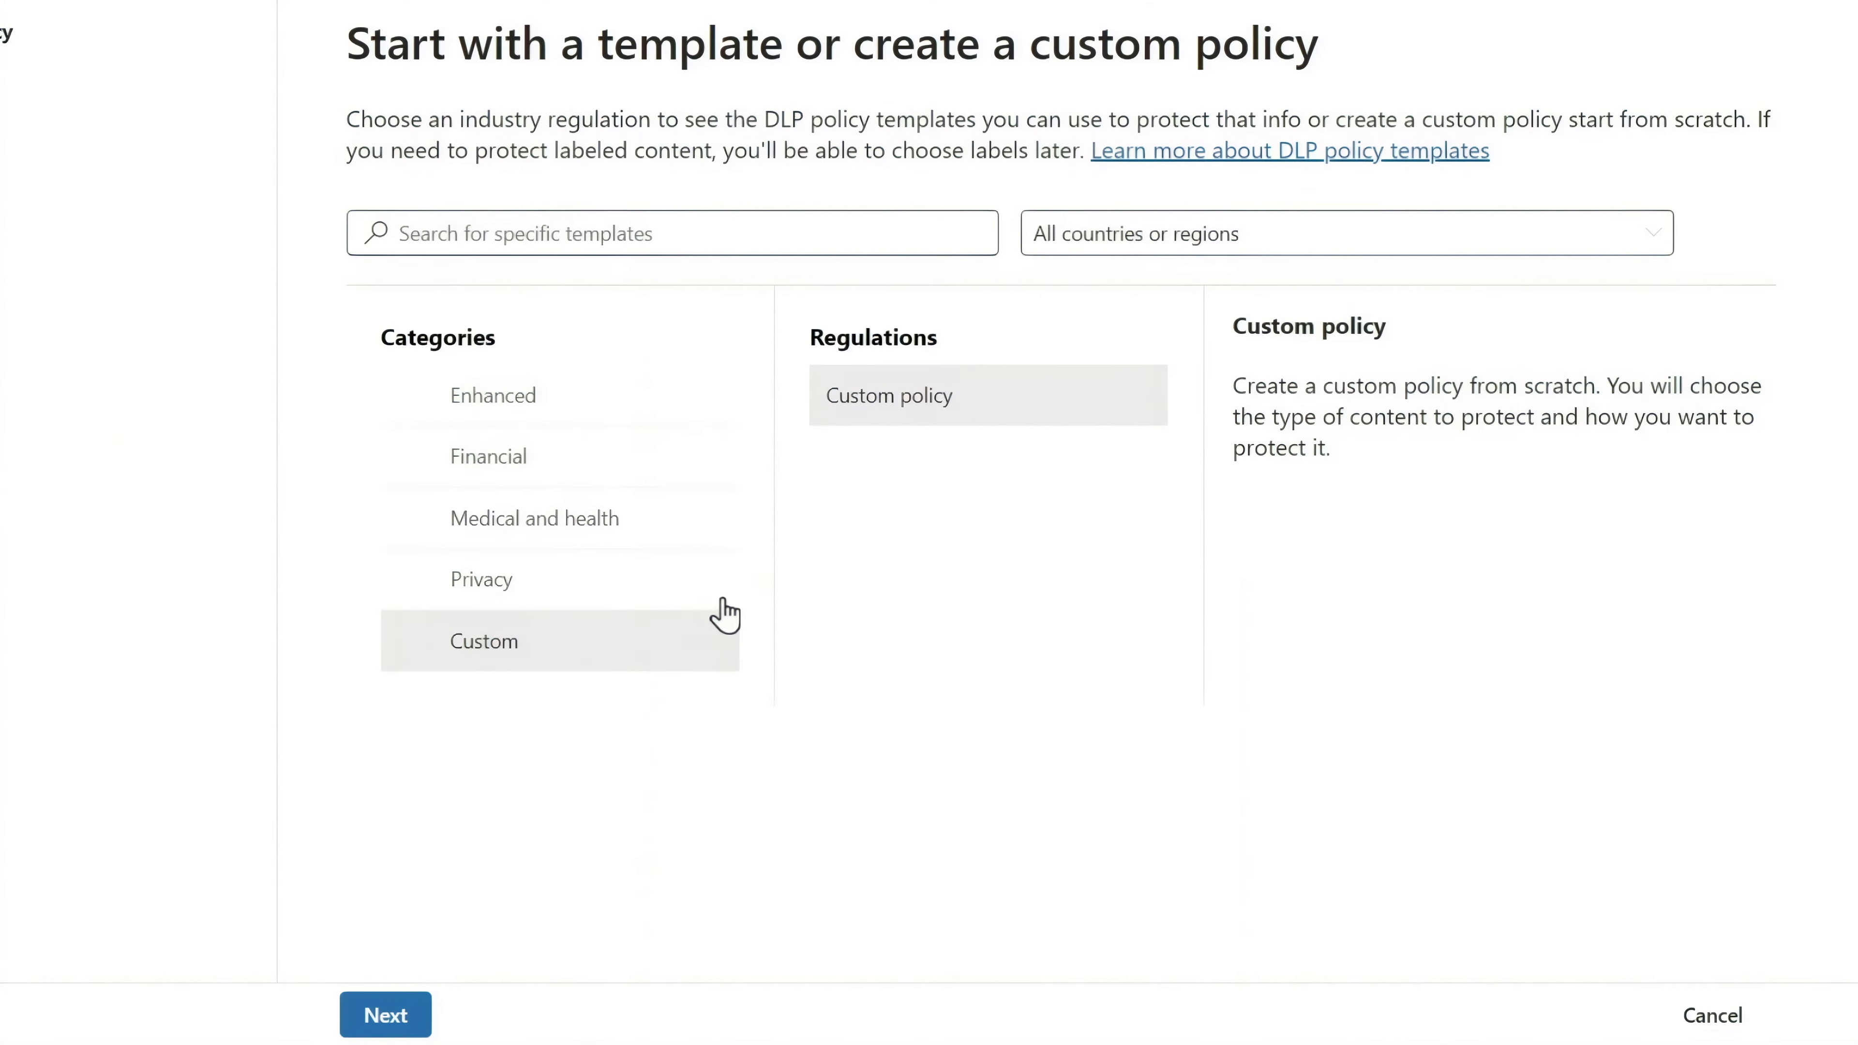
click(413, 1015)
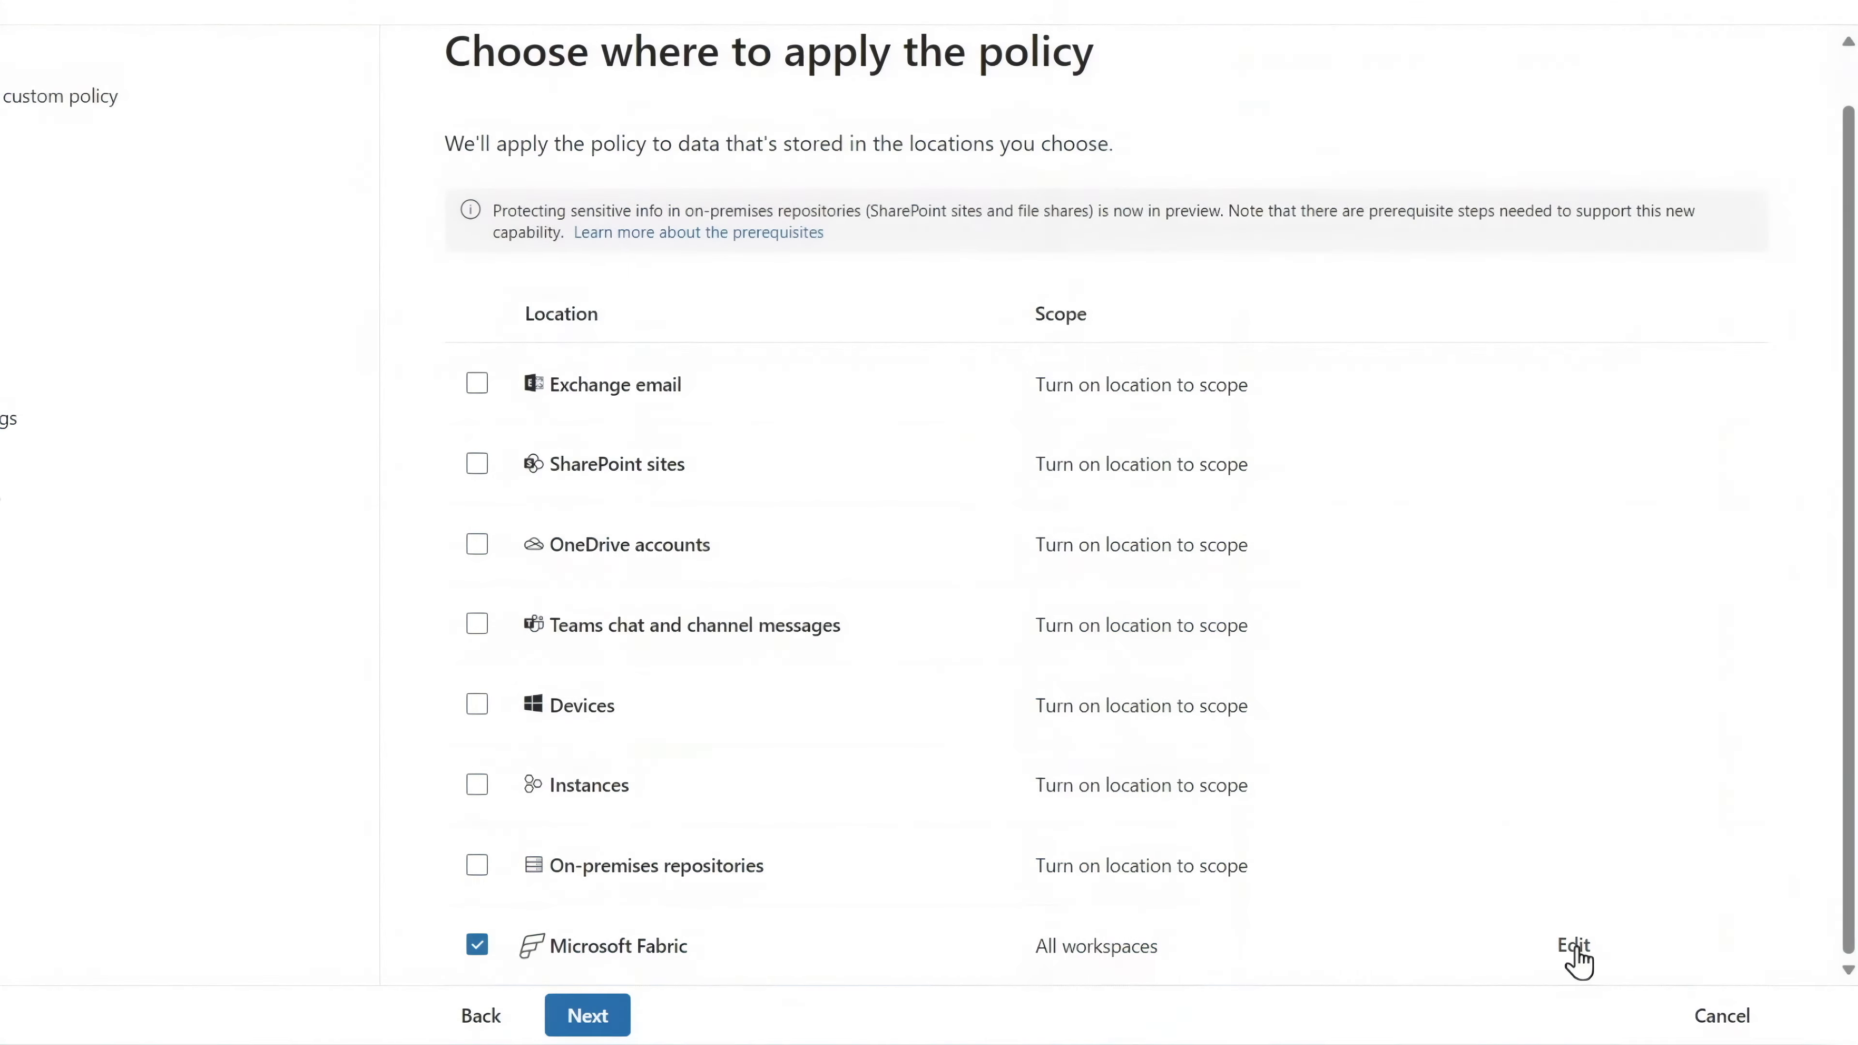
click(1574, 945)
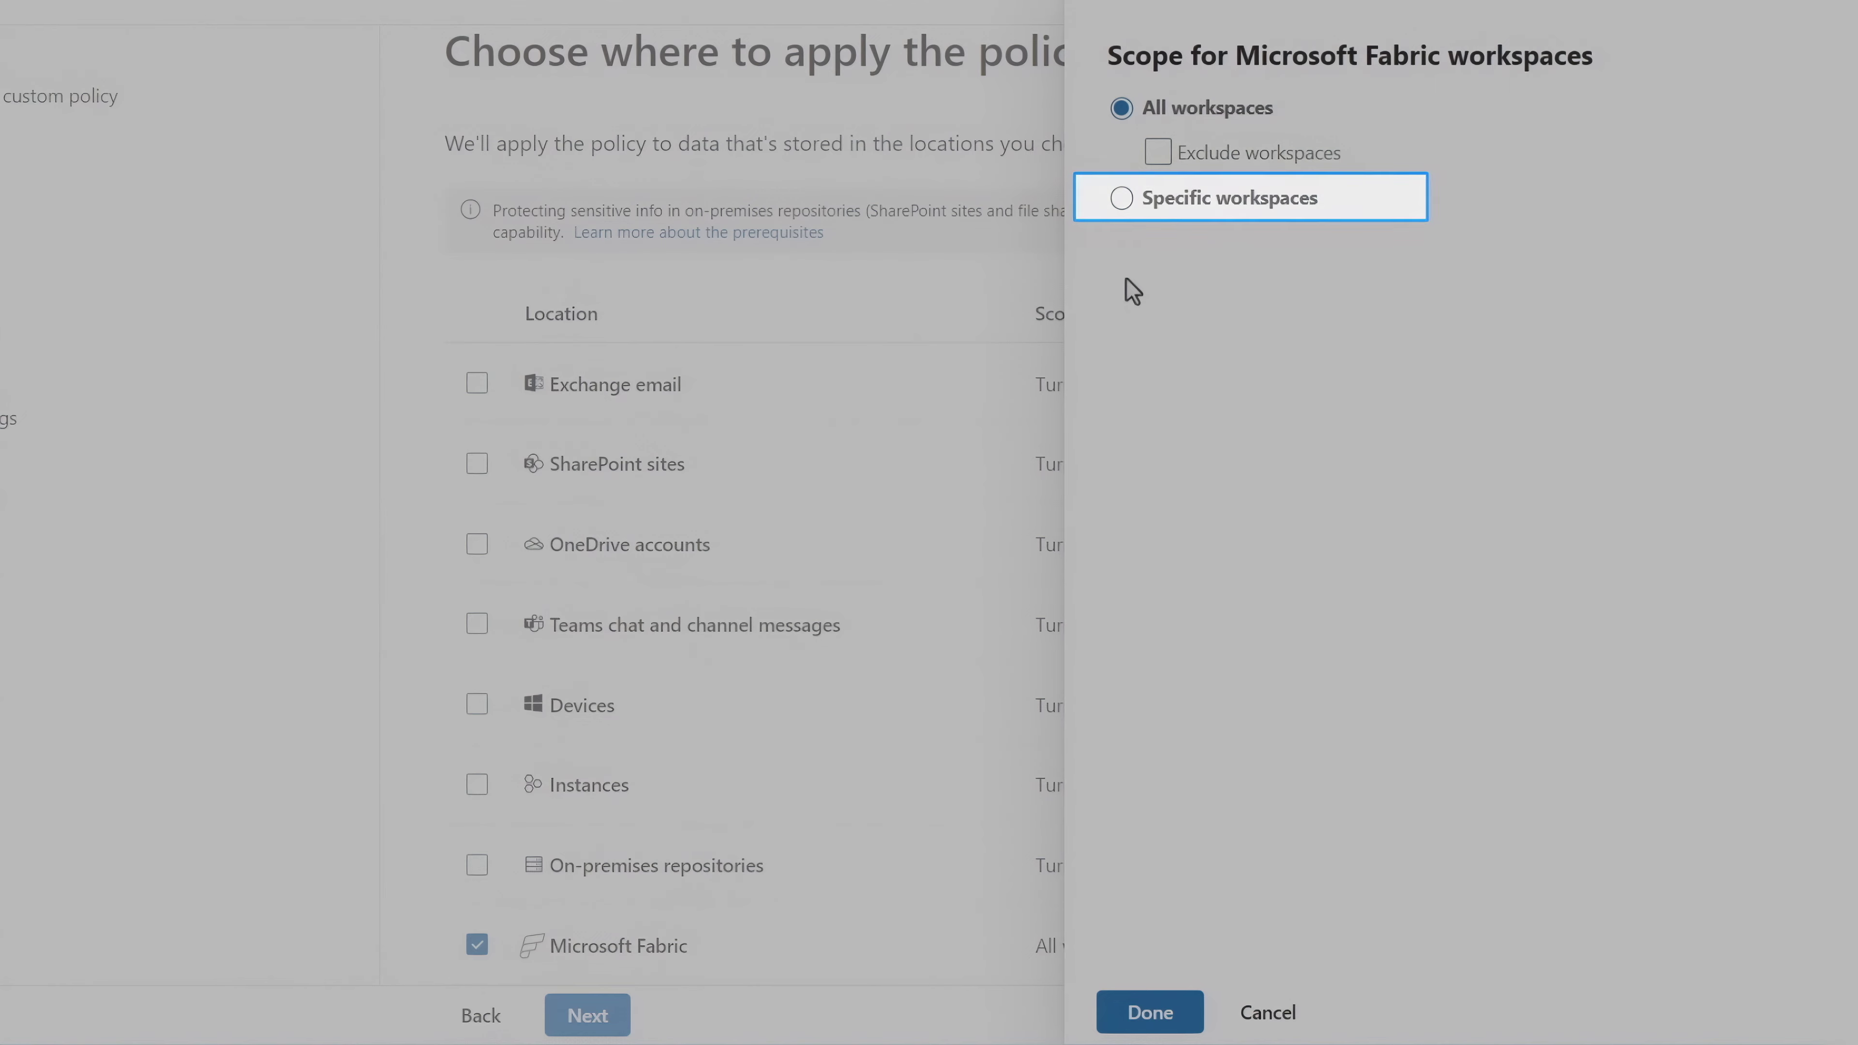
click(1150, 1012)
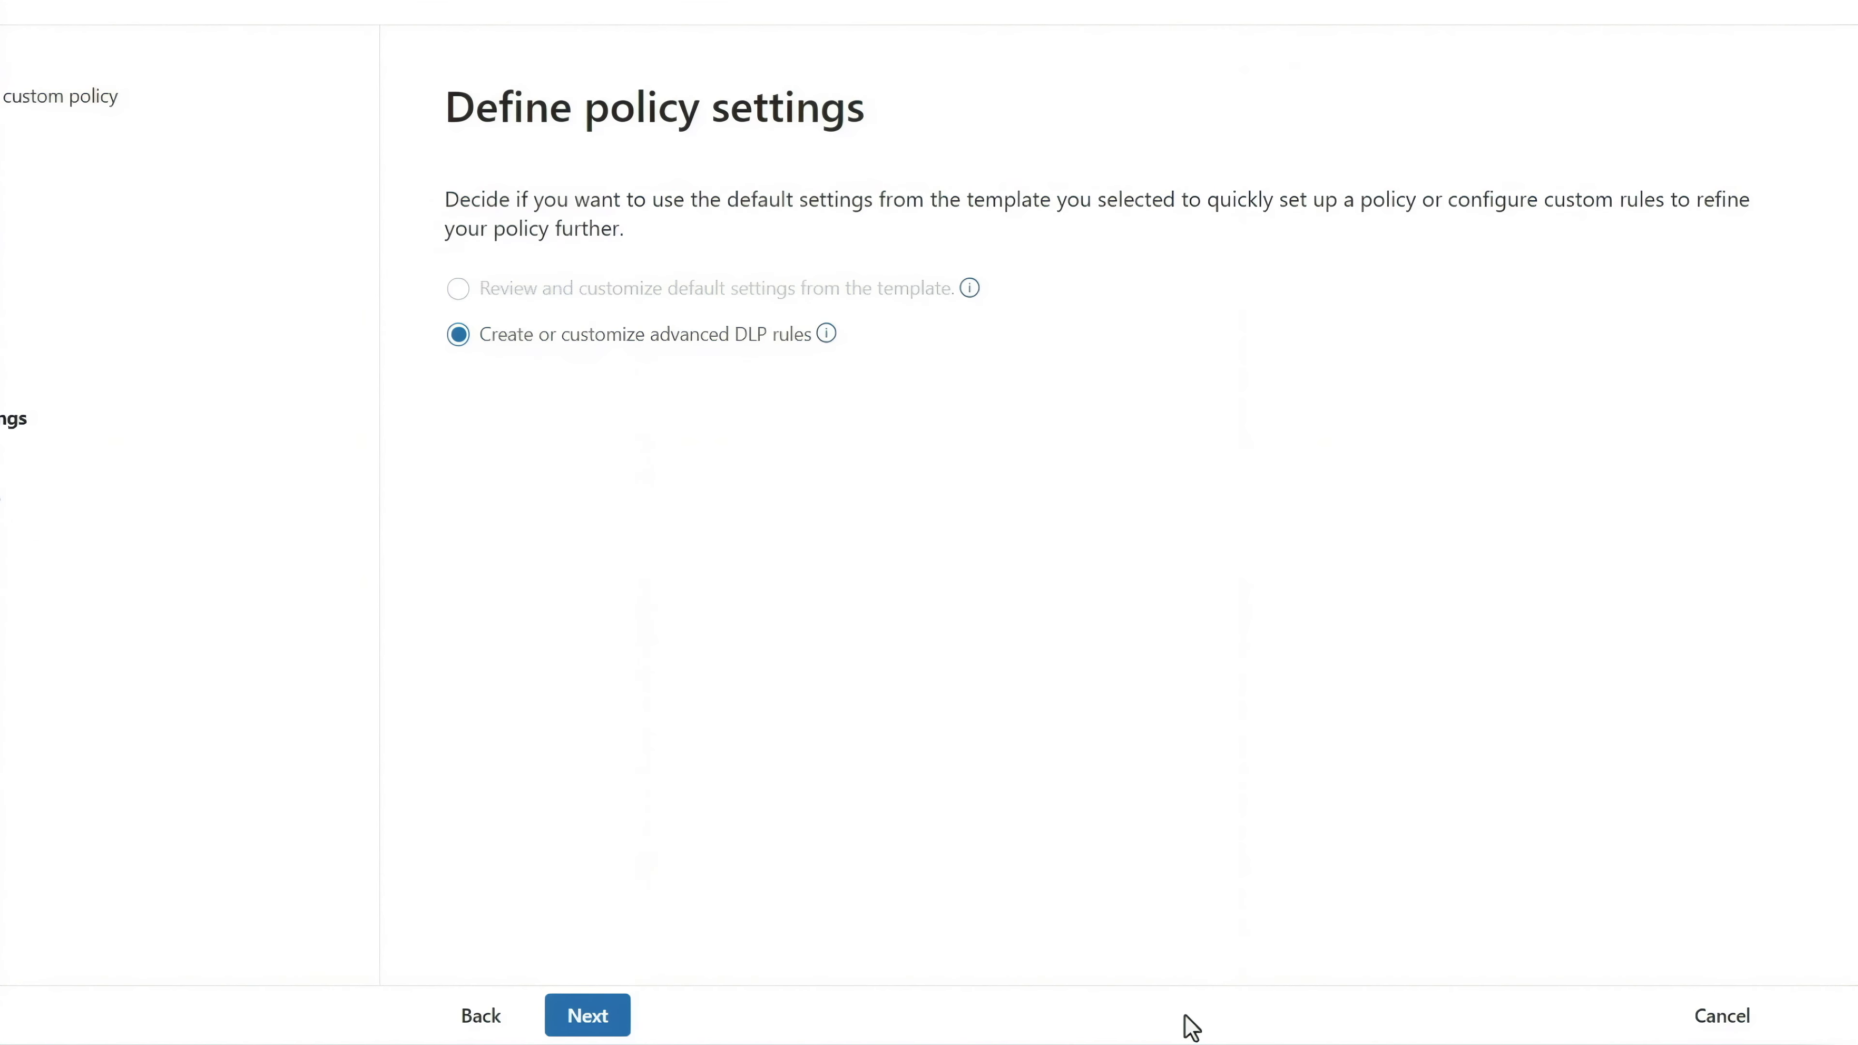
Add a rule matching the Internal Only sensitivity label, with a custom user policy tip, and save it.
click(620, 1019)
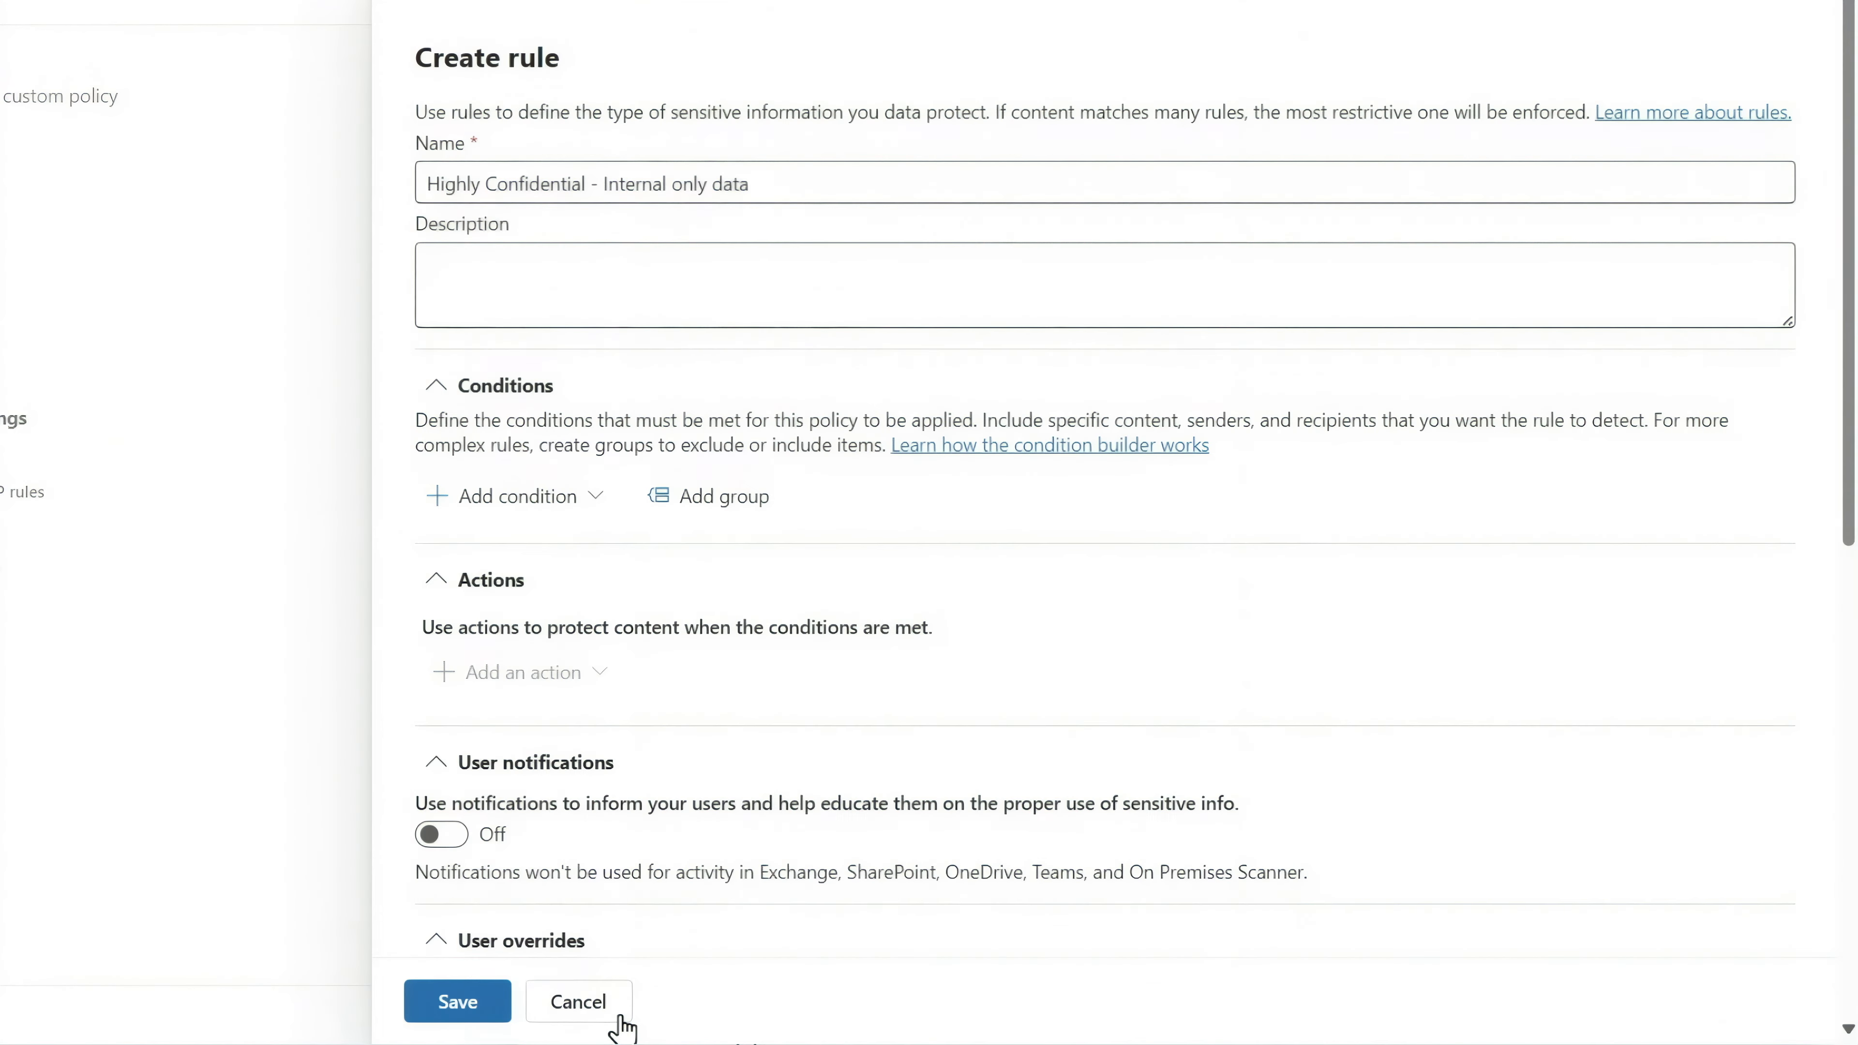
click(439, 510)
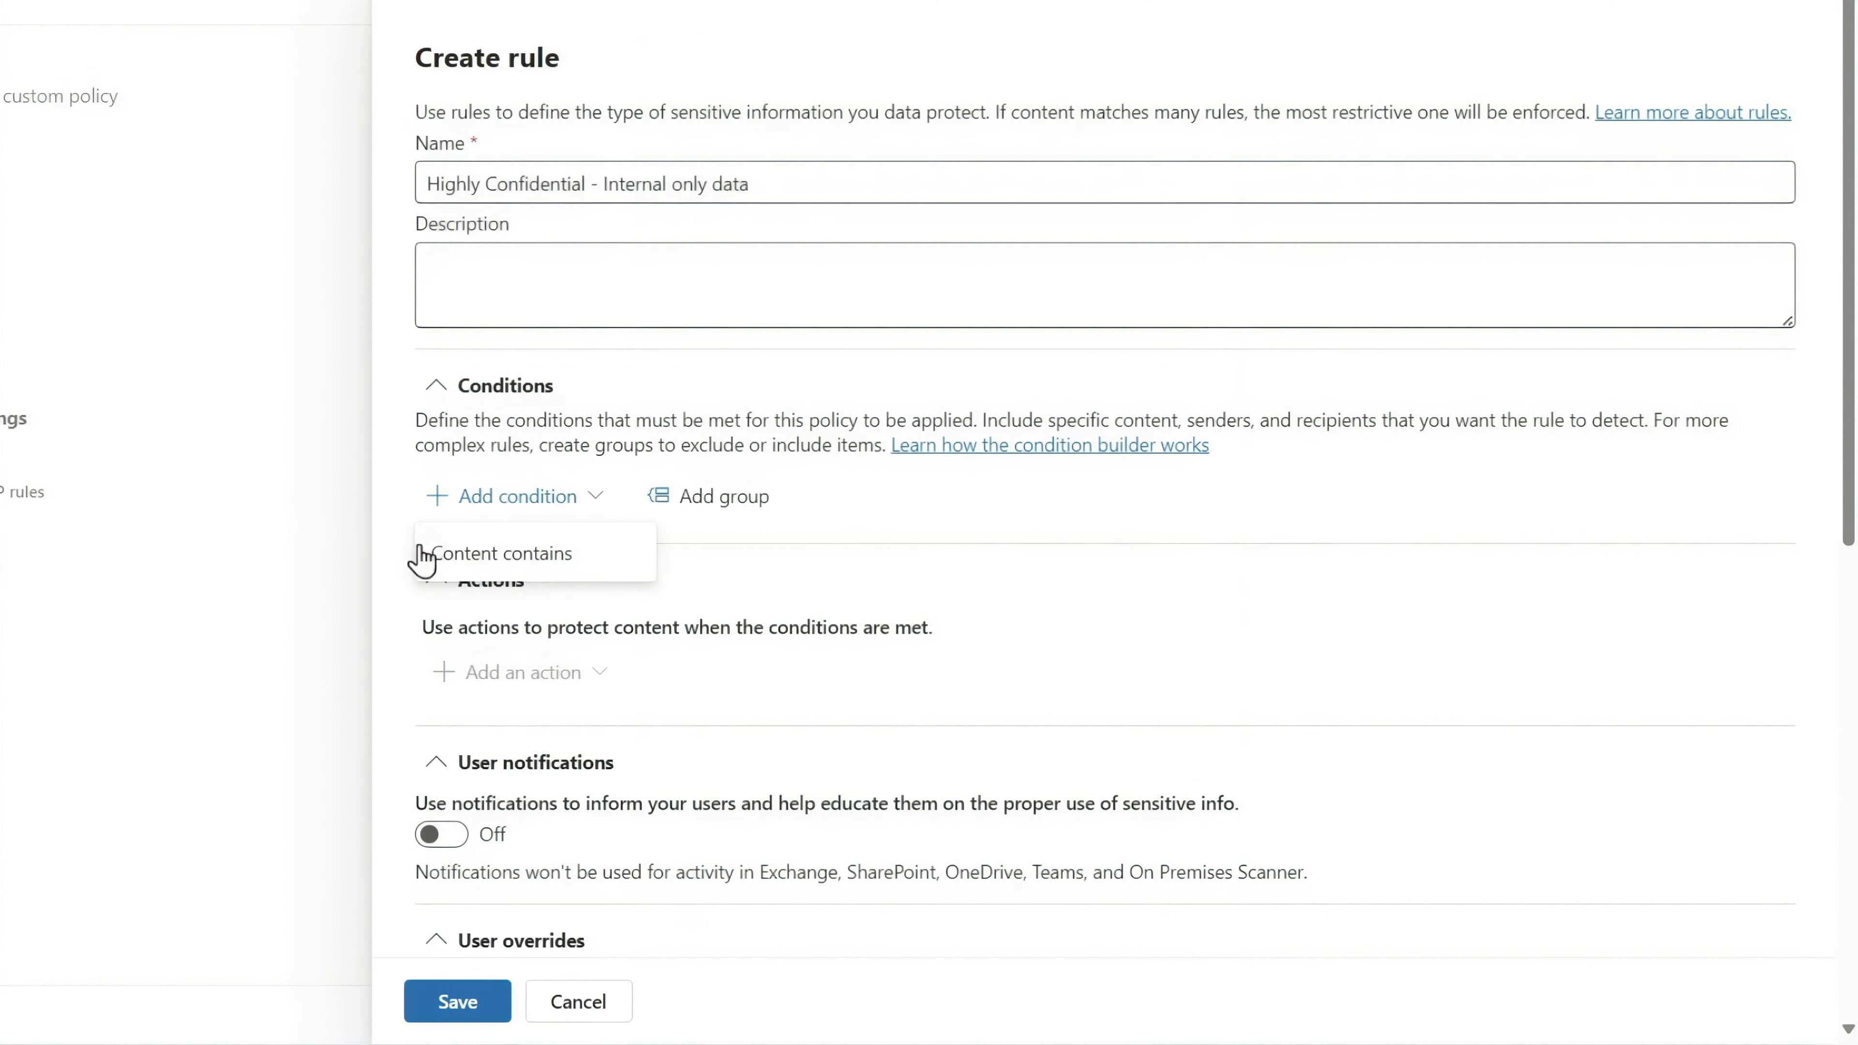
click(500, 578)
click(500, 715)
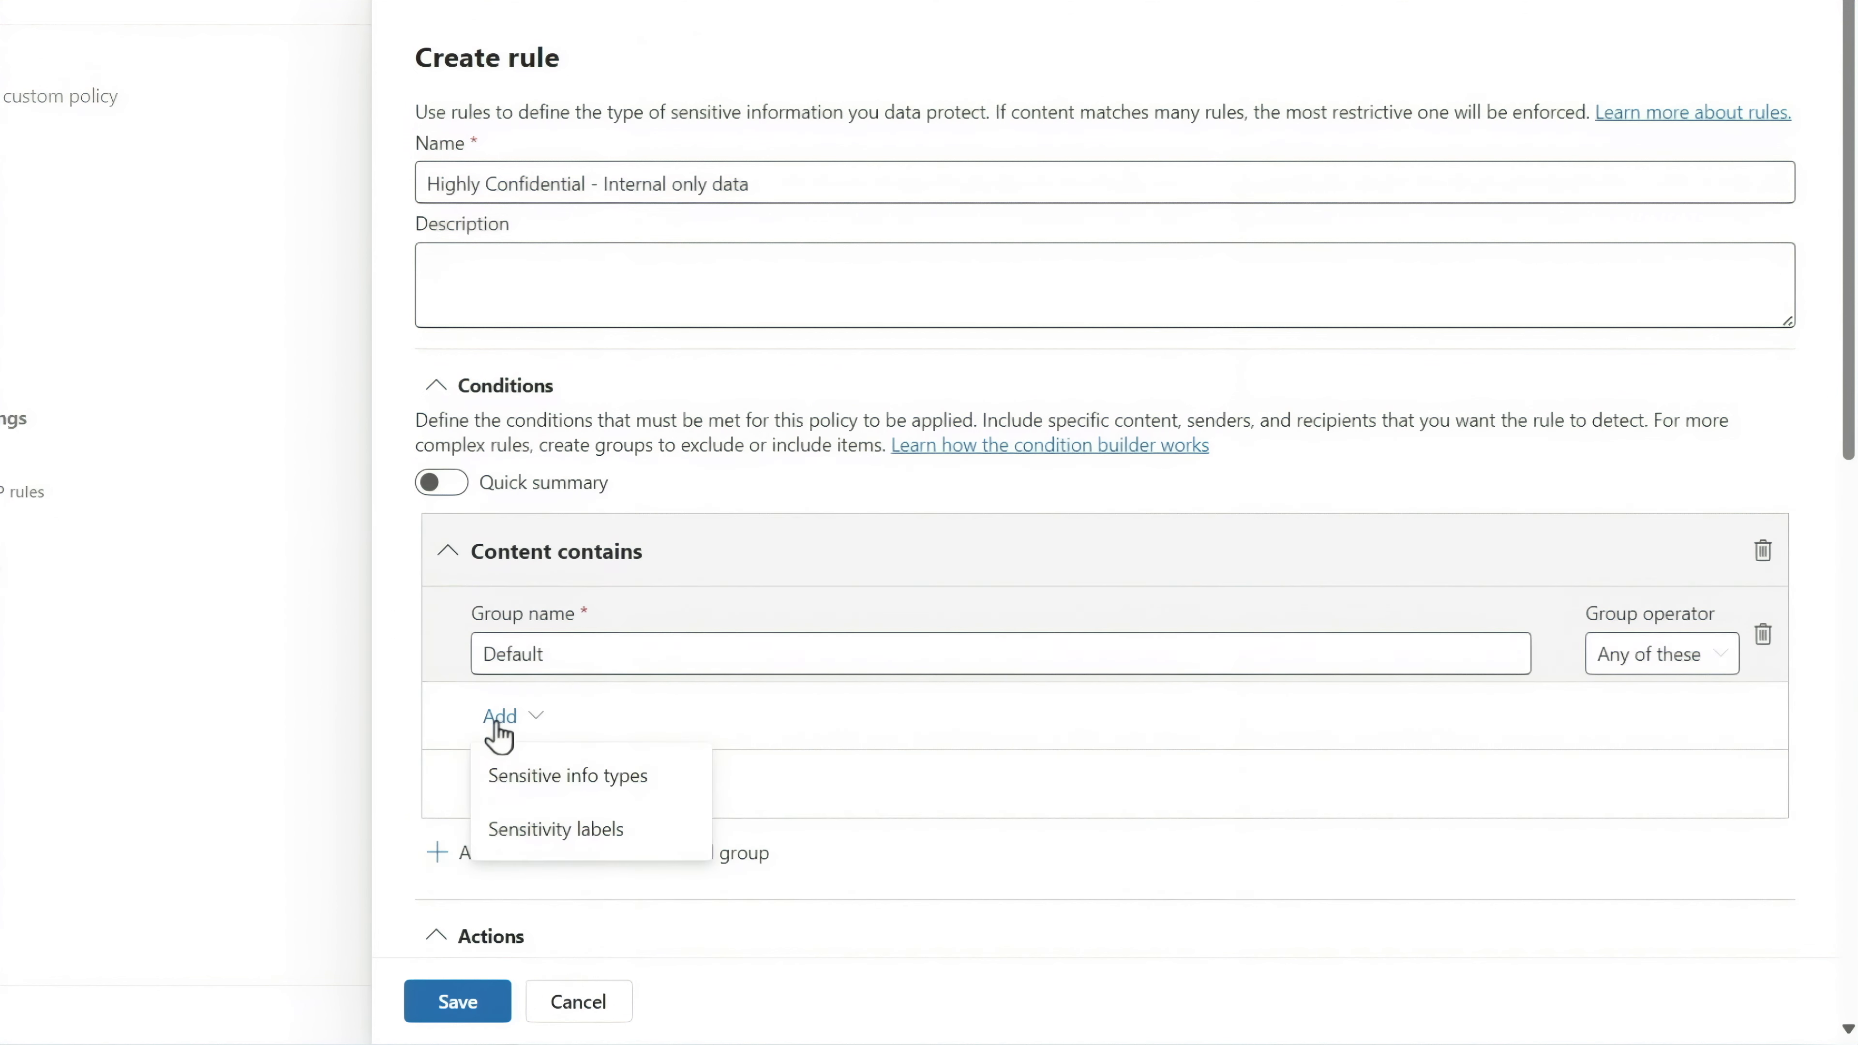
click(483, 838)
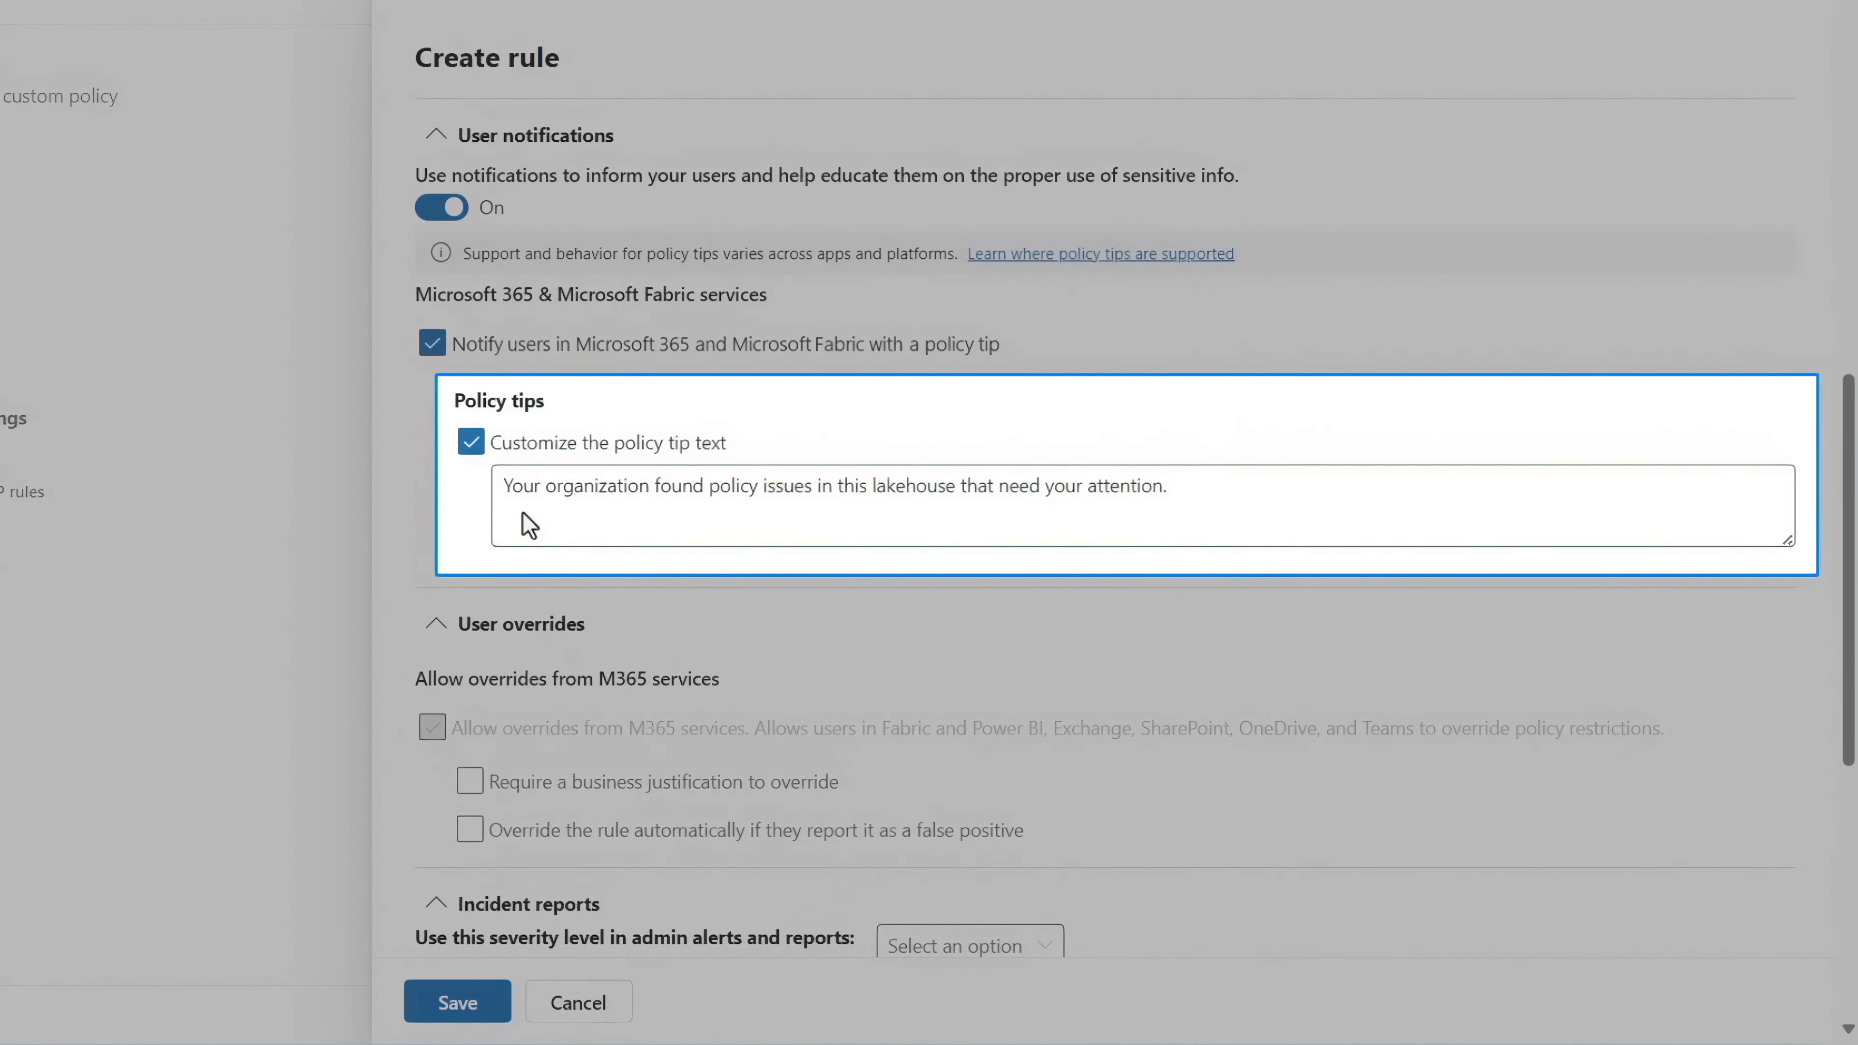
click(489, 999)
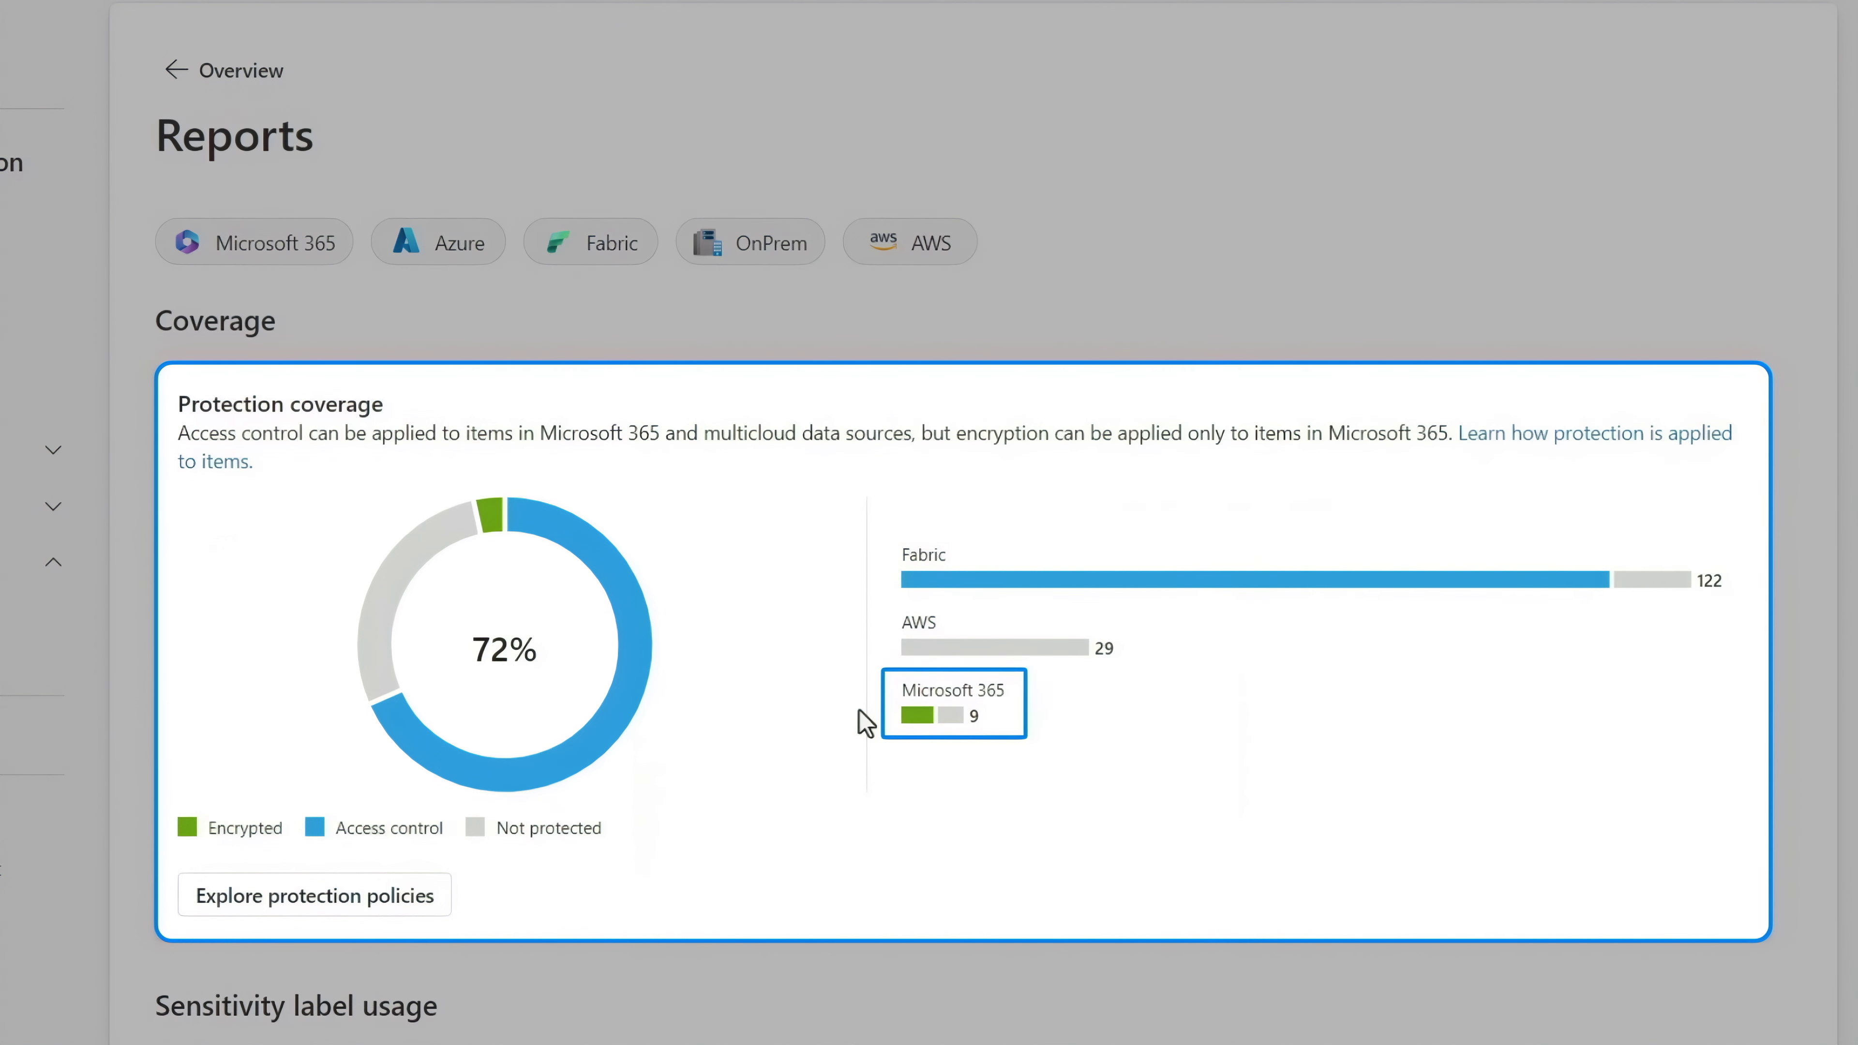
Look through the label usage report charts, then open the Data explorer of labelled items.
scroll(850, 722, down, 10)
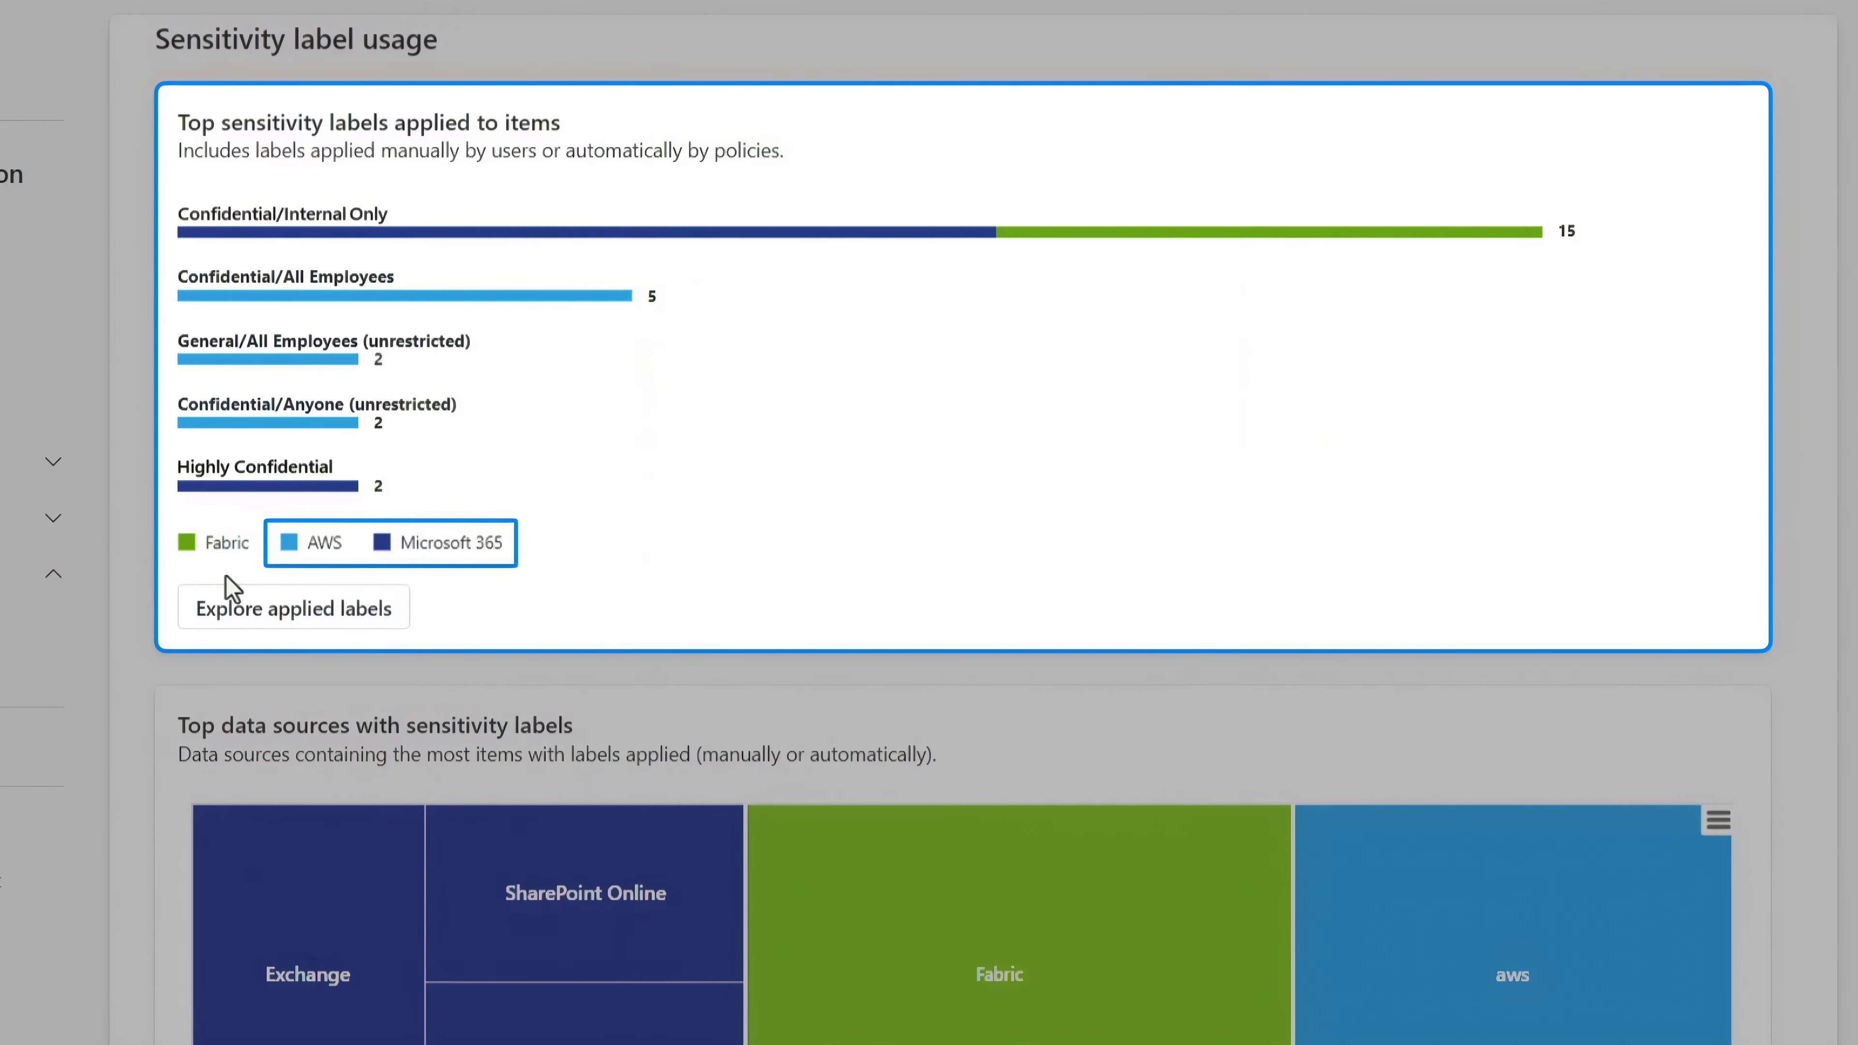
scroll(110, 594, down, 1)
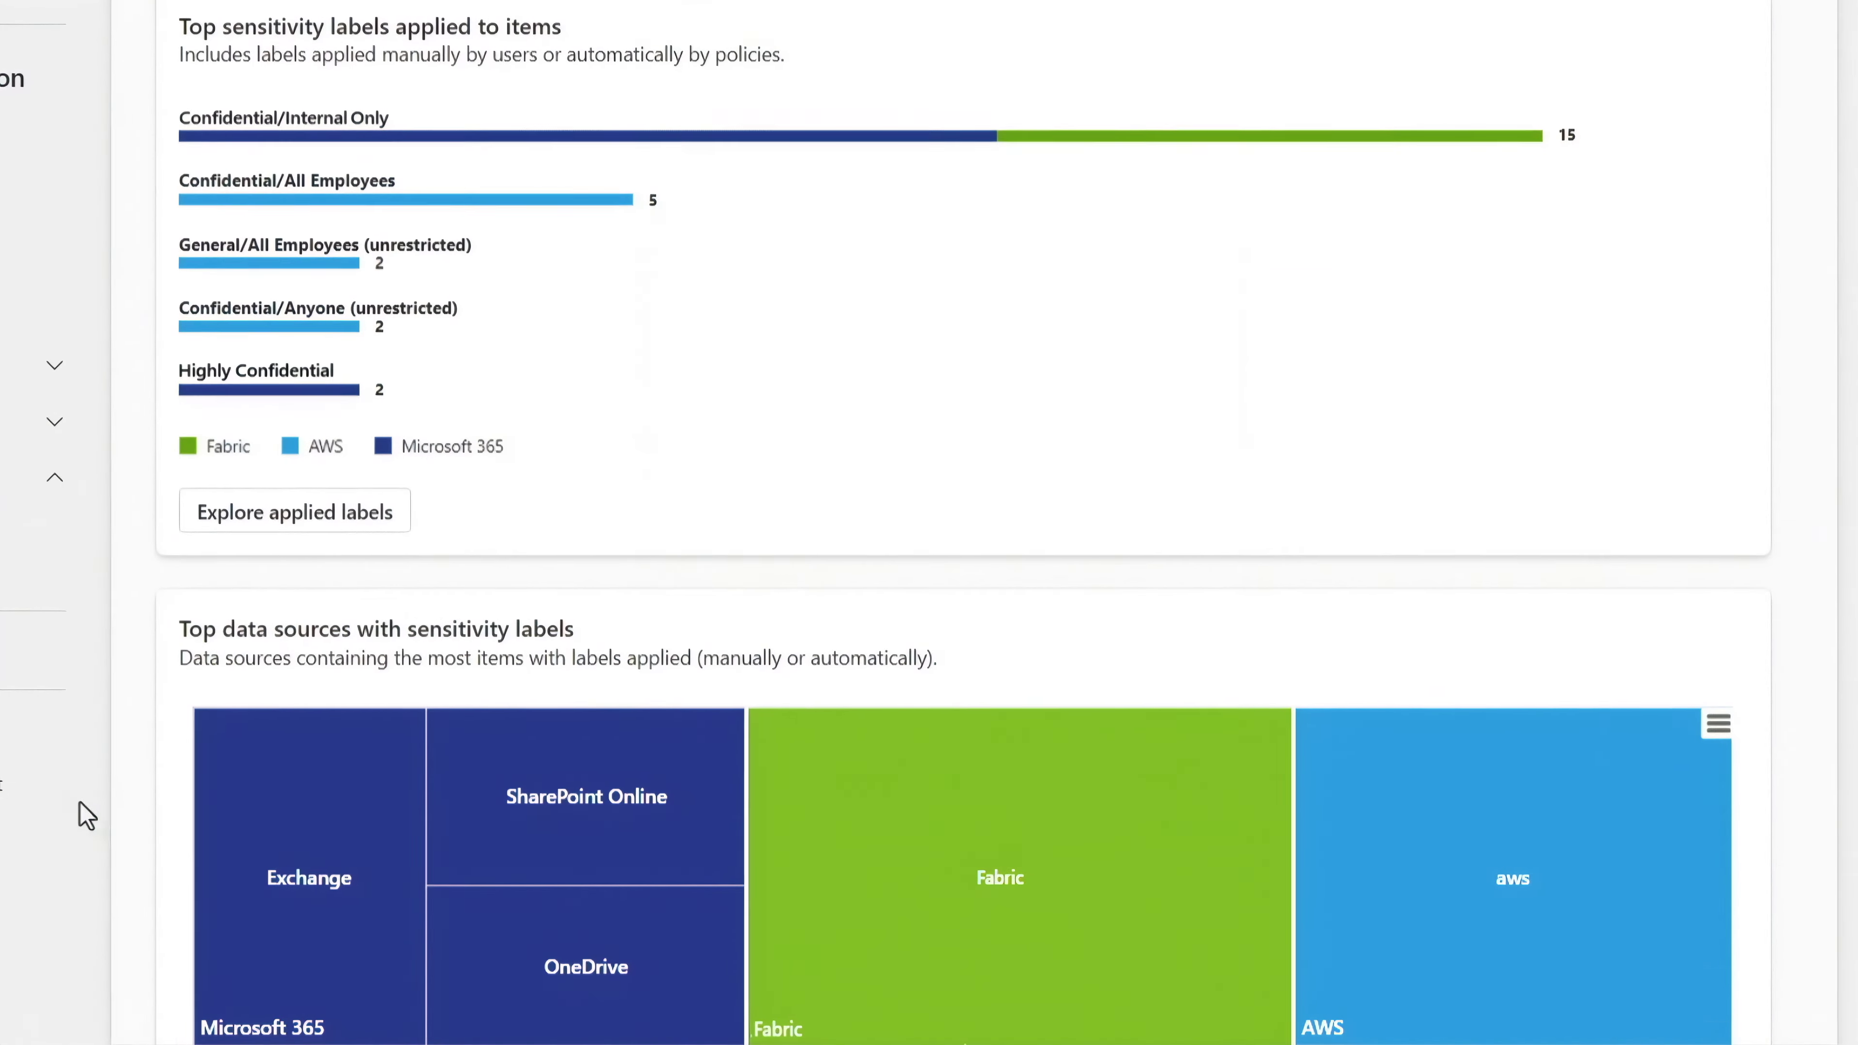
click(137, 614)
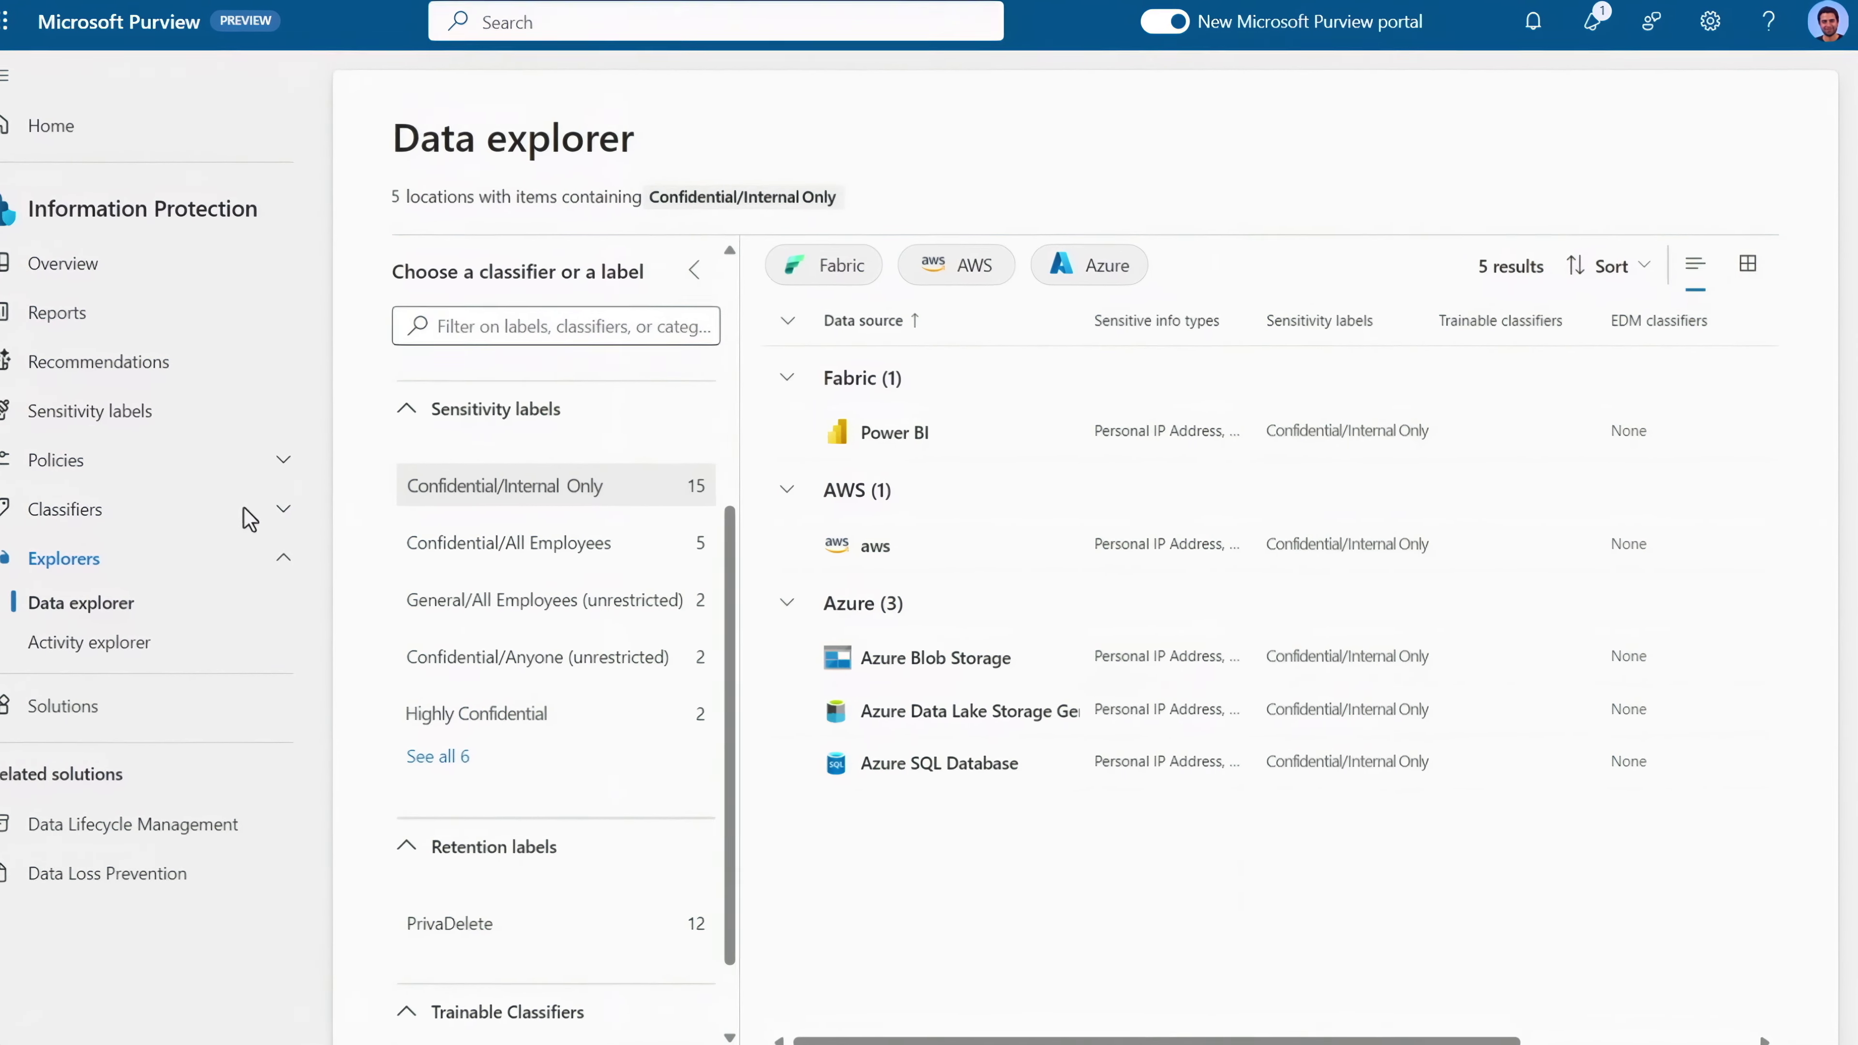